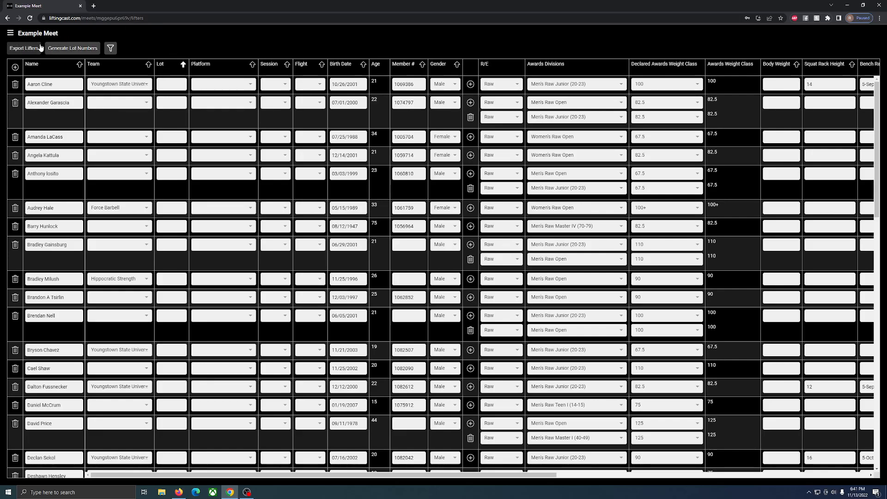
# Step: Open the meet's Roster page and check the total number of registered lifters
pyautogui.click(11, 34)
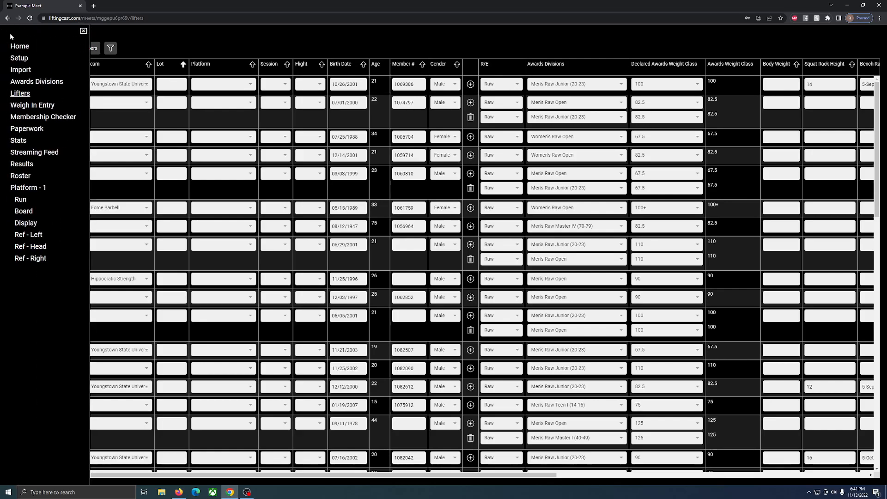
pyautogui.click(28, 176)
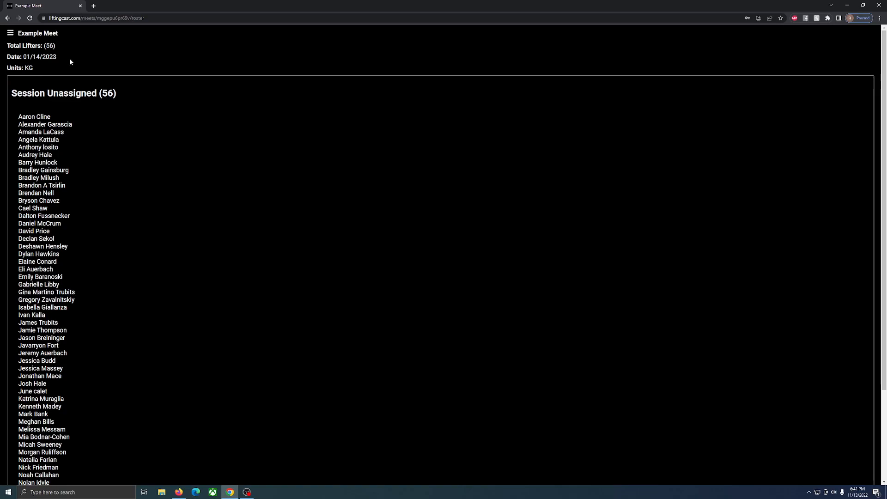
pyautogui.moveTo(7, 46); pyautogui.dragTo(42, 49)
pyautogui.click(40, 55)
pyautogui.moveTo(45, 46); pyautogui.dragTo(54, 46)
pyautogui.click(83, 54)
# Step: Return to the Lifters page and export the lifters to the Desktop as example_meet_lifters_export.csv
pyautogui.click(10, 34)
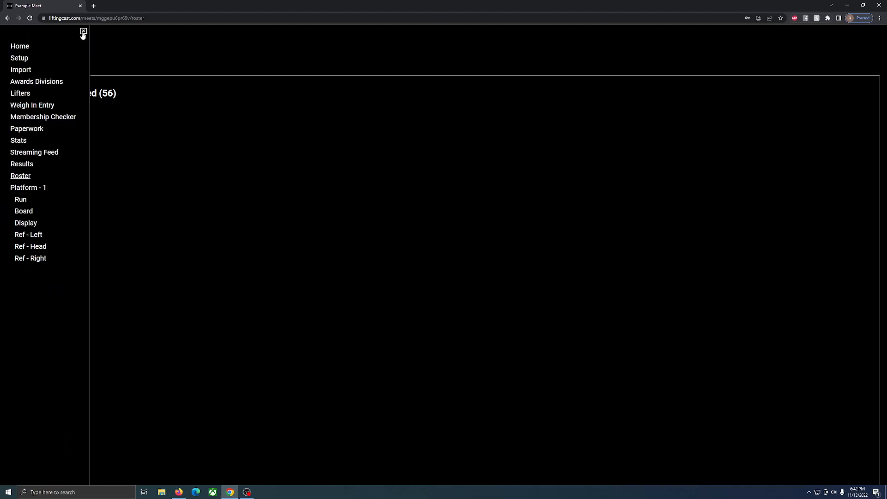
pyautogui.click(21, 94)
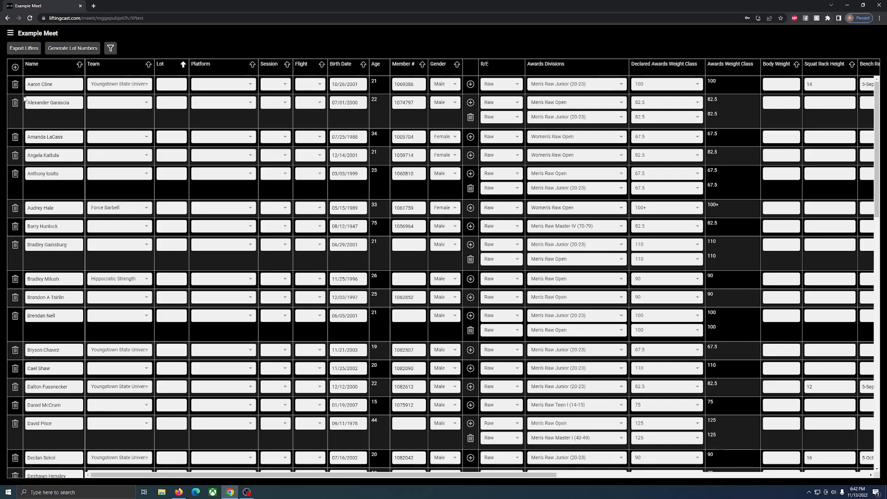
pyautogui.click(13, 50)
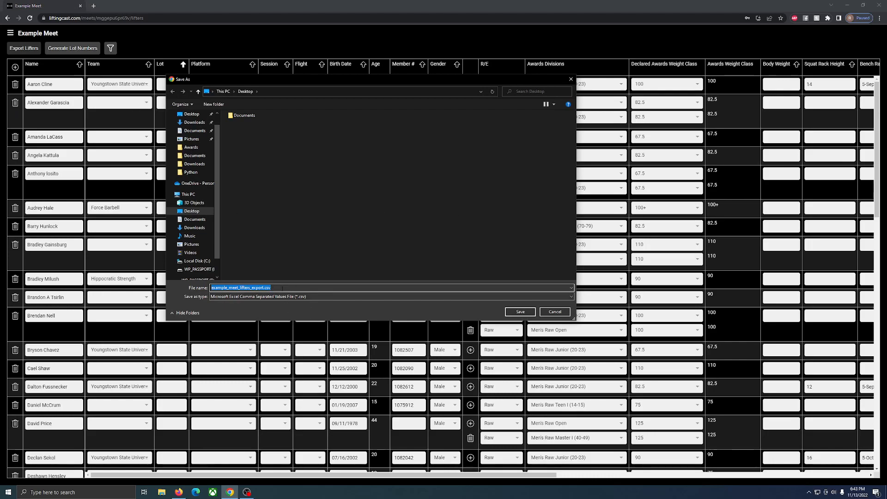
pyautogui.click(520, 312)
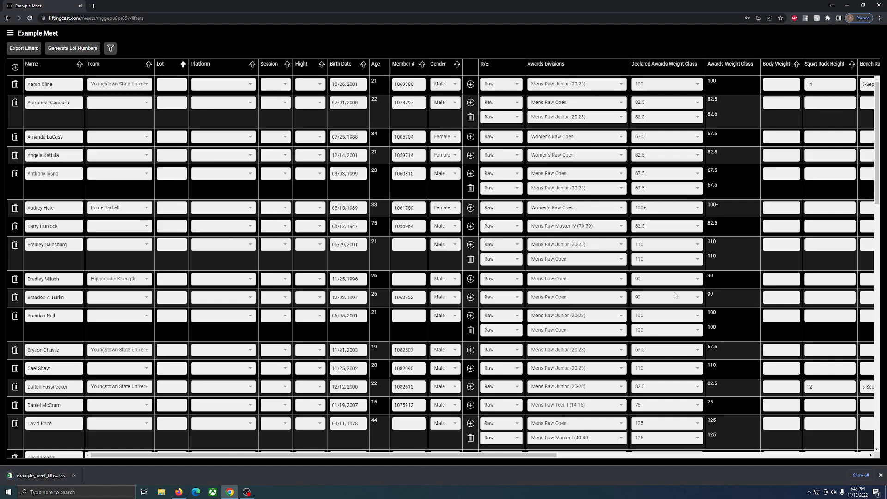
pyautogui.click(881, 477)
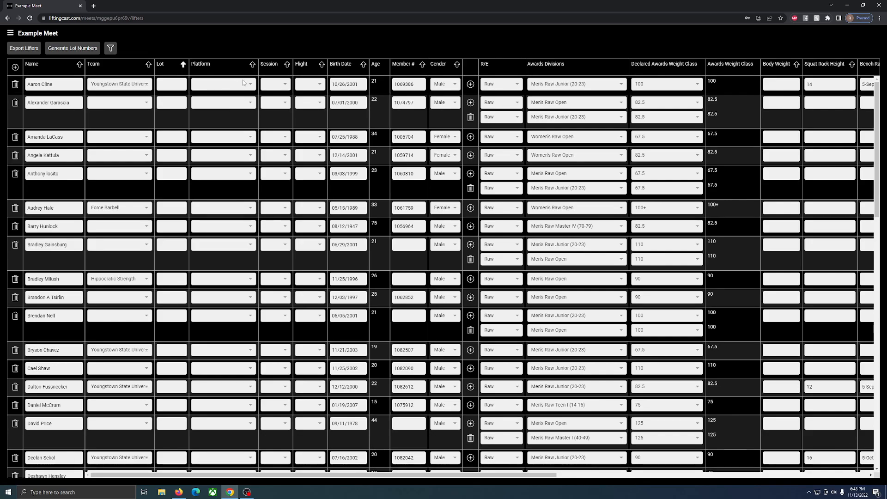
# Step: Assign platform 1 to every lifter in the table, from the first row through the last
pyautogui.click(253, 92)
pyautogui.click(214, 107)
pyautogui.click(214, 104)
pyautogui.click(212, 128)
pyautogui.click(212, 136)
pyautogui.click(211, 163)
pyautogui.click(210, 155)
pyautogui.click(217, 177)
pyautogui.click(213, 173)
pyautogui.click(210, 197)
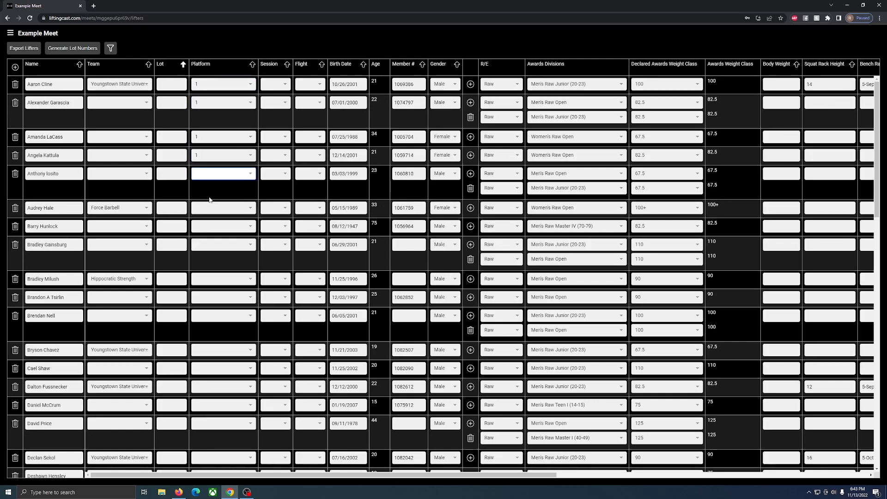
pyautogui.scroll(-3, 211, 199)
pyautogui.click(208, 137)
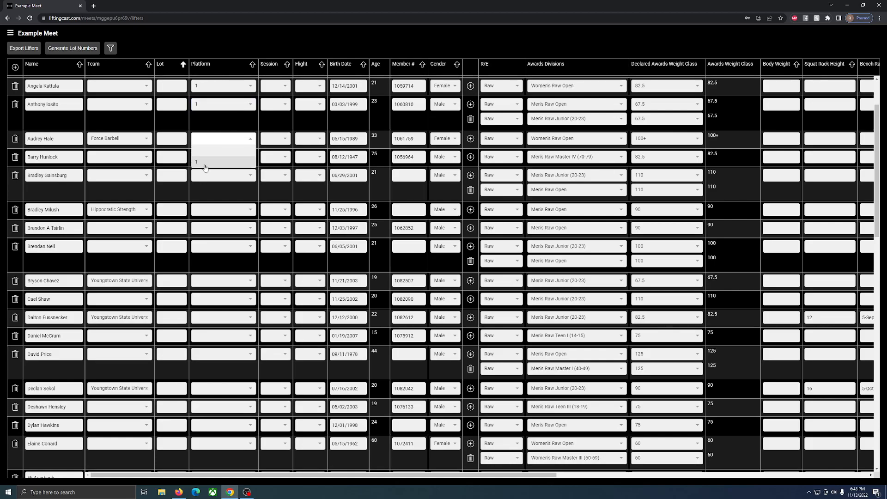
pyautogui.click(205, 165)
pyautogui.click(209, 159)
pyautogui.click(208, 180)
pyautogui.click(209, 175)
pyautogui.click(210, 200)
pyautogui.scroll(-3, 210, 201)
pyautogui.click(208, 140)
pyautogui.click(208, 163)
pyautogui.click(208, 158)
pyautogui.click(208, 182)
pyautogui.click(207, 177)
pyautogui.click(207, 201)
pyautogui.click(207, 211)
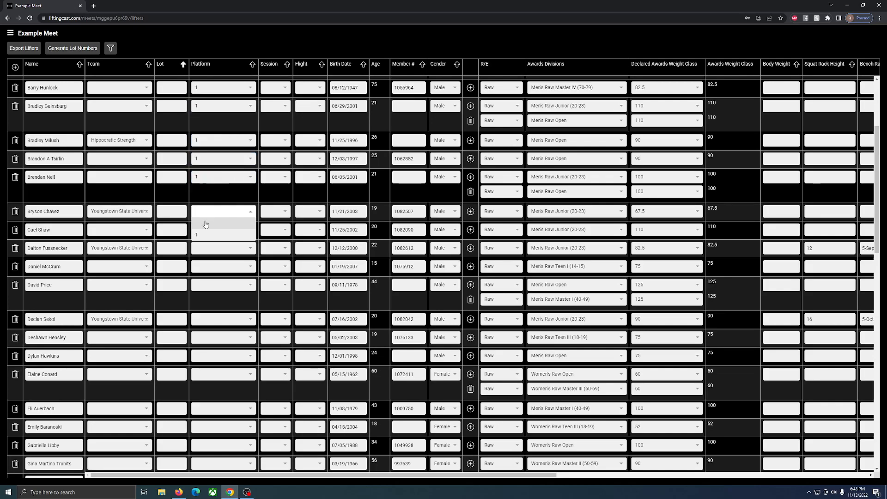
pyautogui.click(207, 234)
pyautogui.click(207, 230)
pyautogui.click(201, 253)
pyautogui.scroll(-3, 200, 252)
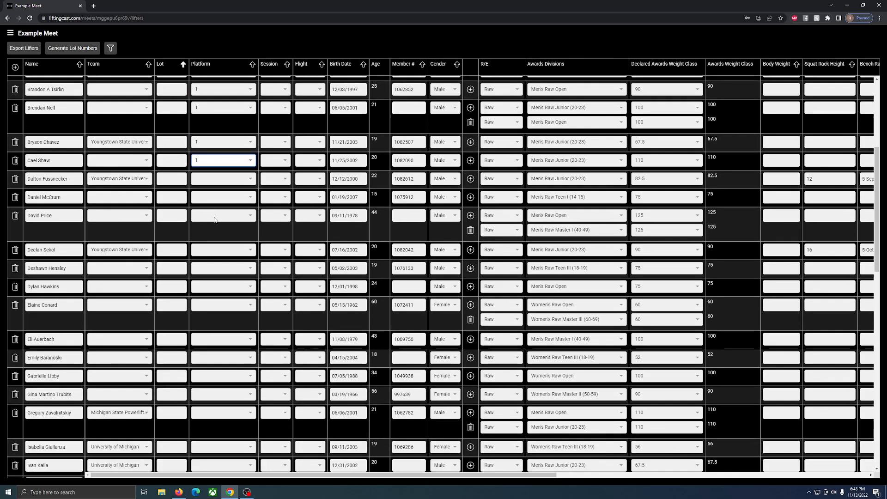
pyautogui.click(203, 179)
pyautogui.click(201, 204)
pyautogui.click(203, 197)
pyautogui.click(204, 222)
pyautogui.click(203, 216)
pyautogui.click(203, 240)
pyautogui.click(204, 255)
pyautogui.click(203, 273)
pyautogui.click(204, 270)
pyautogui.click(206, 291)
pyautogui.click(207, 288)
pyautogui.click(208, 308)
pyautogui.click(208, 305)
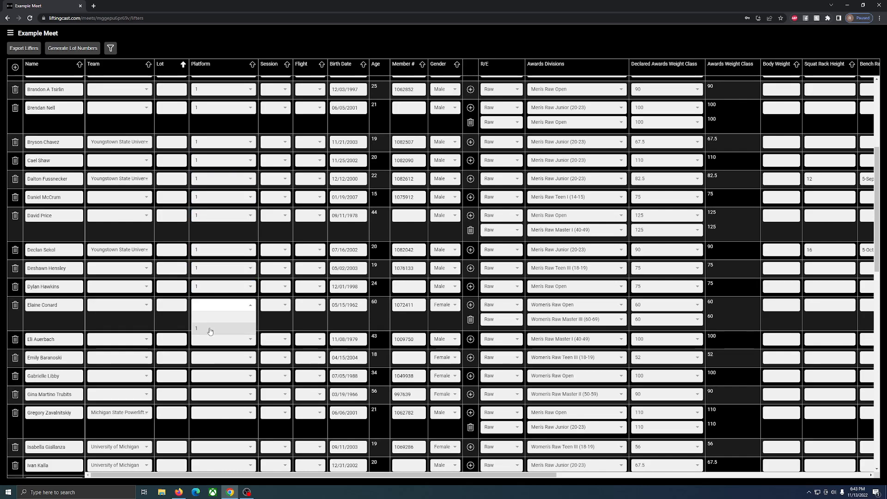
pyautogui.click(208, 327)
pyautogui.scroll(-6, 211, 278)
pyautogui.click(212, 205)
pyautogui.click(206, 224)
pyautogui.click(206, 223)
pyautogui.click(206, 240)
pyautogui.click(206, 239)
pyautogui.click(206, 261)
pyautogui.click(205, 256)
pyautogui.click(204, 275)
pyautogui.click(204, 276)
pyautogui.click(206, 292)
pyautogui.click(207, 307)
pyautogui.click(207, 326)
pyautogui.scroll(-6, 208, 300)
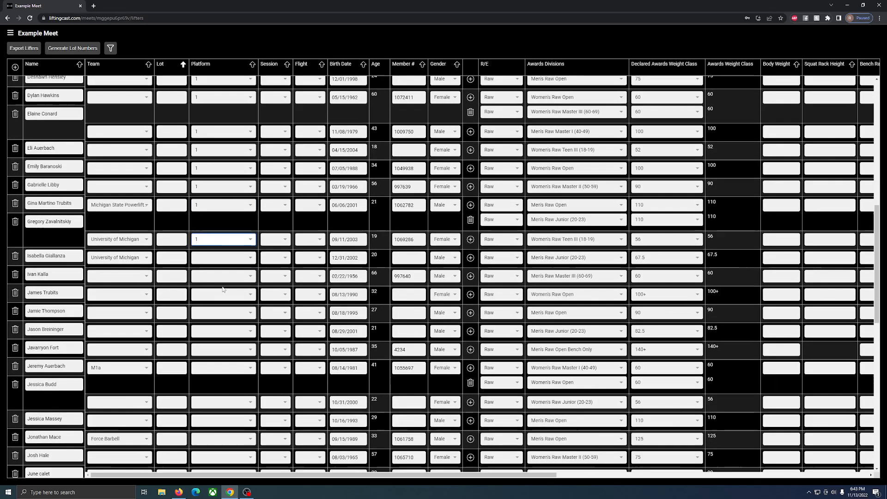
pyautogui.click(198, 188)
pyautogui.click(199, 207)
pyautogui.click(200, 208)
pyautogui.click(204, 231)
pyautogui.click(206, 226)
pyautogui.click(207, 248)
pyautogui.click(207, 249)
pyautogui.click(208, 266)
pyautogui.click(208, 264)
pyautogui.click(209, 285)
pyautogui.click(211, 282)
pyautogui.click(211, 302)
pyautogui.click(210, 298)
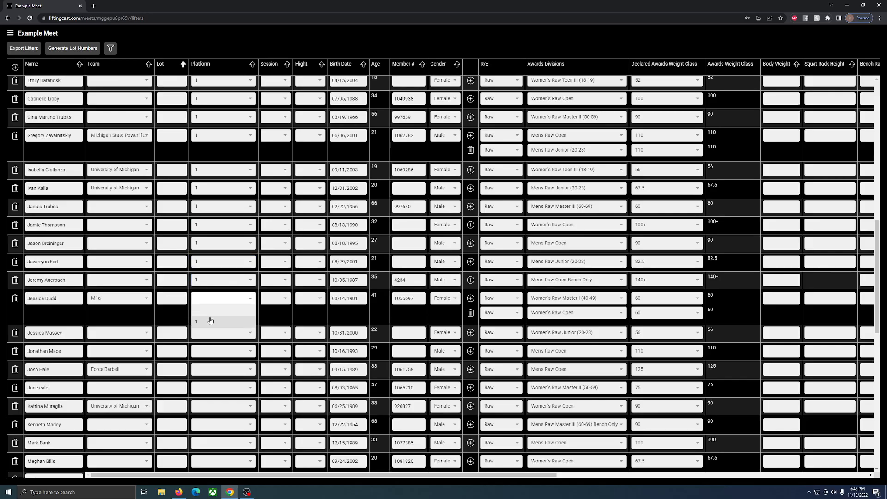
pyautogui.click(208, 321)
pyautogui.scroll(-7, 218, 277)
pyautogui.click(213, 163)
pyautogui.click(213, 179)
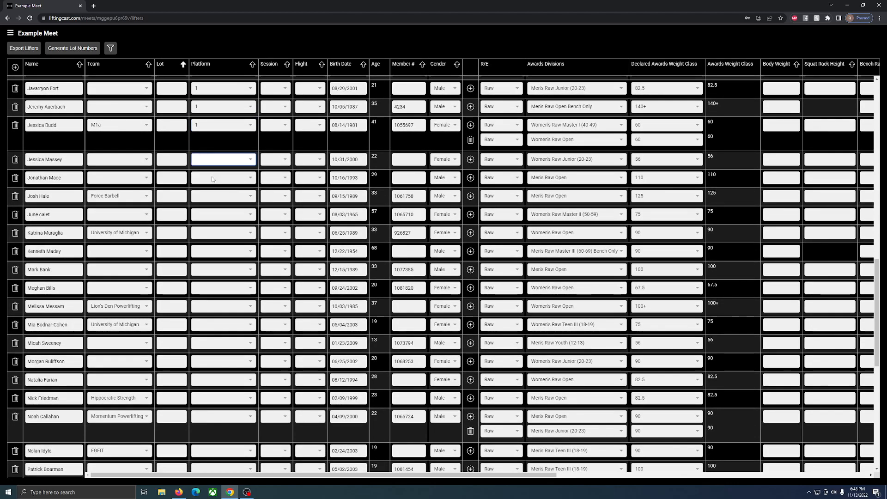
pyautogui.click(214, 163)
pyautogui.click(211, 185)
pyautogui.click(212, 179)
pyautogui.click(209, 201)
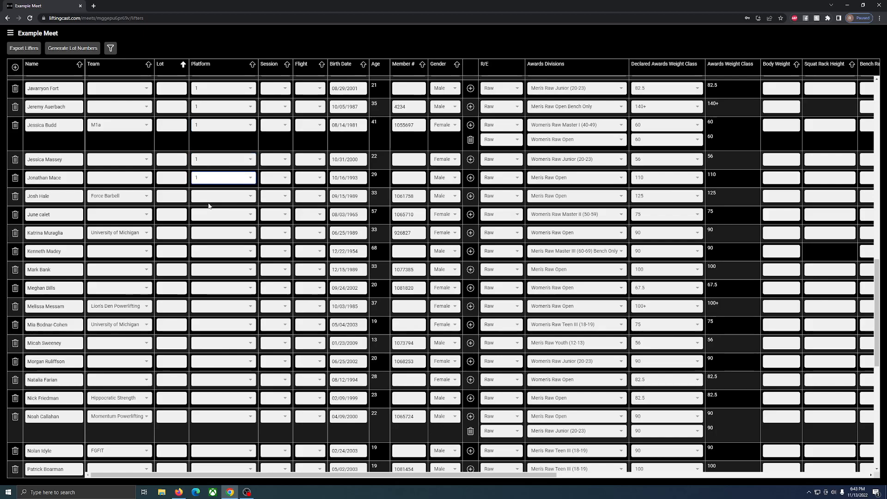
pyautogui.click(208, 197)
pyautogui.click(208, 220)
pyautogui.click(209, 214)
pyautogui.click(208, 239)
pyautogui.click(208, 233)
pyautogui.click(209, 255)
pyautogui.click(209, 253)
pyautogui.click(209, 274)
pyautogui.click(208, 272)
pyautogui.click(208, 291)
pyautogui.click(208, 291)
pyautogui.click(207, 309)
pyautogui.scroll(-3, 207, 311)
pyautogui.click(217, 167)
pyautogui.click(216, 191)
pyautogui.click(217, 192)
pyautogui.click(217, 212)
pyautogui.click(218, 209)
pyautogui.click(215, 225)
pyautogui.click(215, 226)
pyautogui.click(214, 245)
pyautogui.scroll(-3, 214, 198)
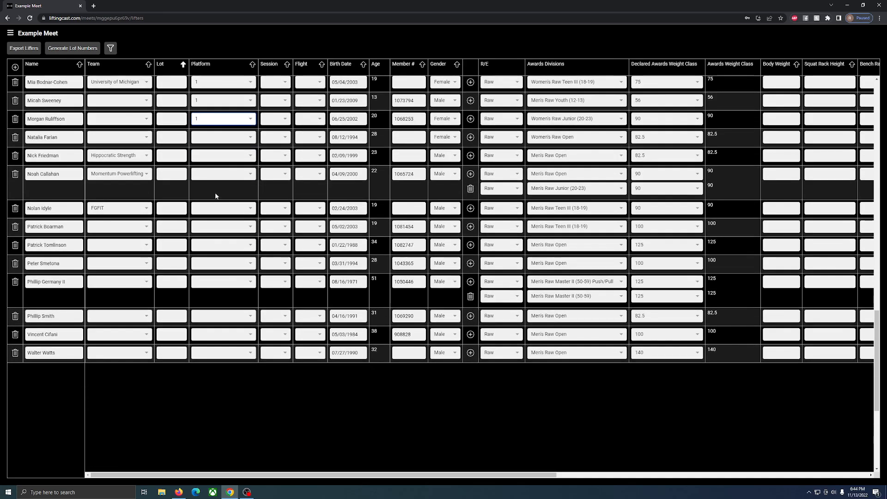
pyautogui.click(207, 138)
pyautogui.click(207, 159)
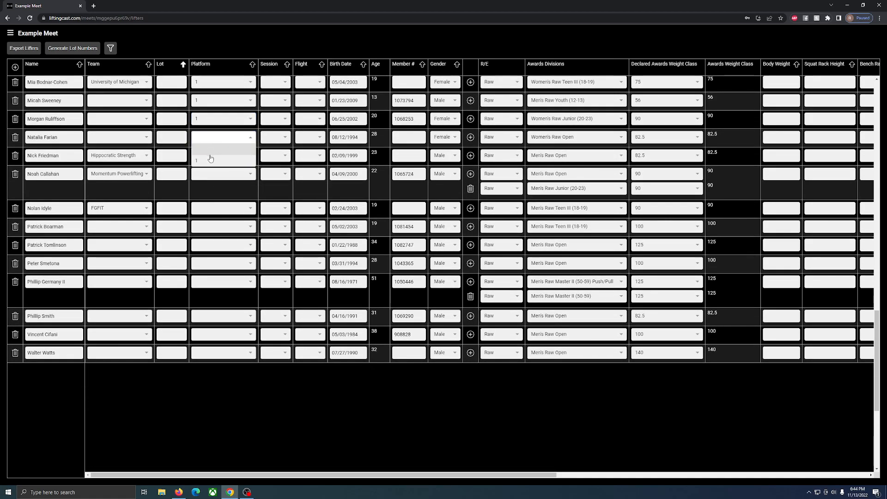
pyautogui.click(211, 157)
pyautogui.click(211, 179)
pyautogui.click(211, 176)
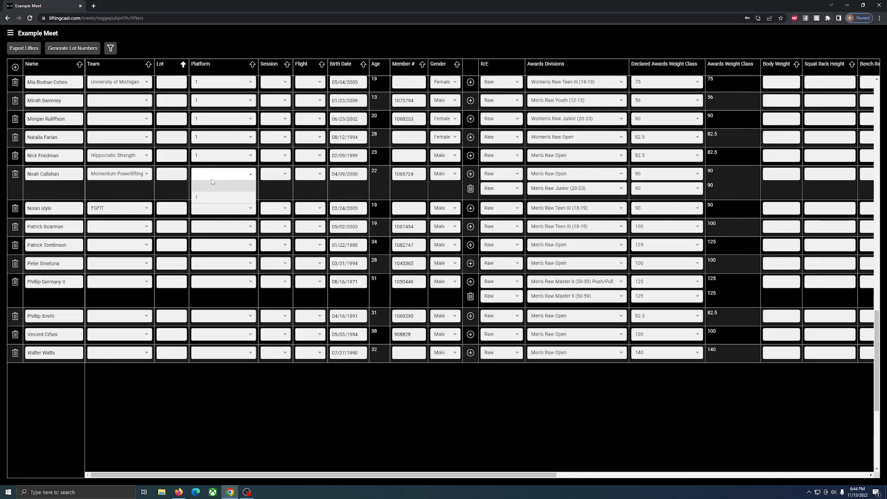
pyautogui.click(211, 200)
pyautogui.click(211, 208)
pyautogui.click(210, 228)
pyautogui.click(212, 226)
pyautogui.click(212, 247)
pyautogui.click(213, 257)
pyautogui.click(213, 265)
pyautogui.click(214, 287)
pyautogui.click(214, 285)
pyautogui.click(215, 304)
pyautogui.click(214, 318)
pyautogui.click(212, 339)
pyautogui.click(212, 334)
pyautogui.click(213, 358)
pyautogui.click(213, 352)
pyautogui.click(213, 377)
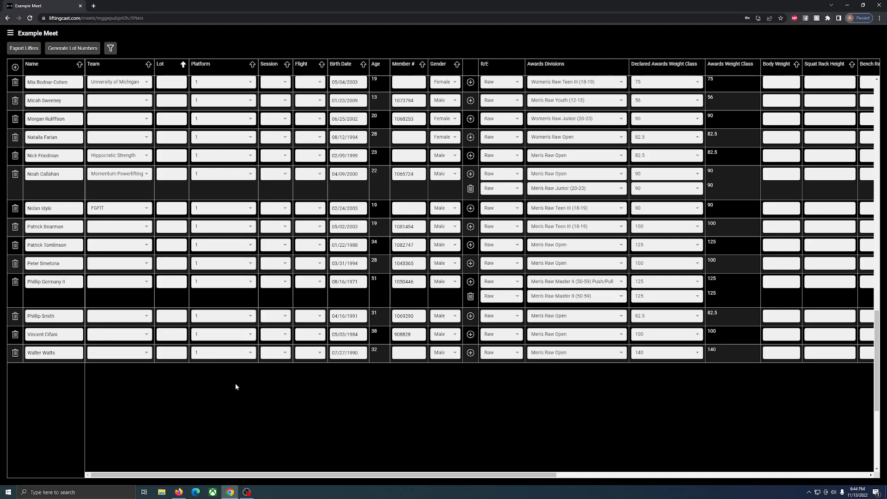
# Step: Open the exported example_meet_lifters_export.csv from the desktop in Excel and add filters to the header row
pyautogui.click(848, 5)
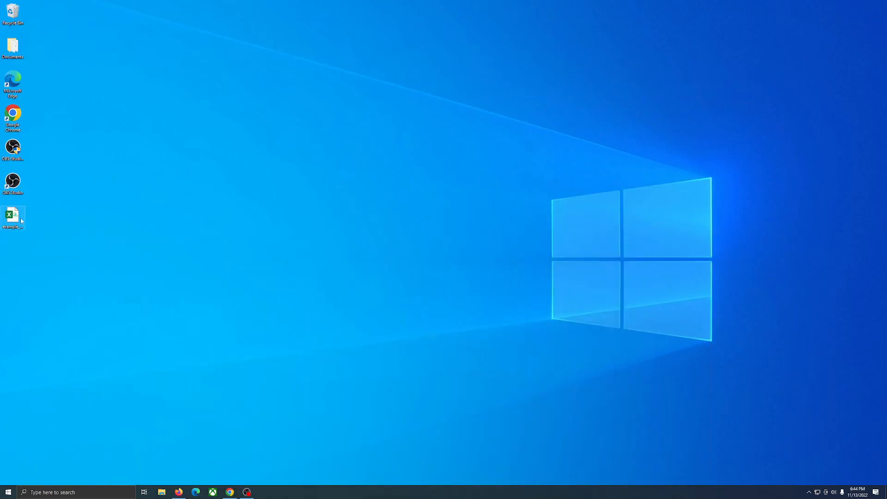
pyautogui.doubleClick(12, 215)
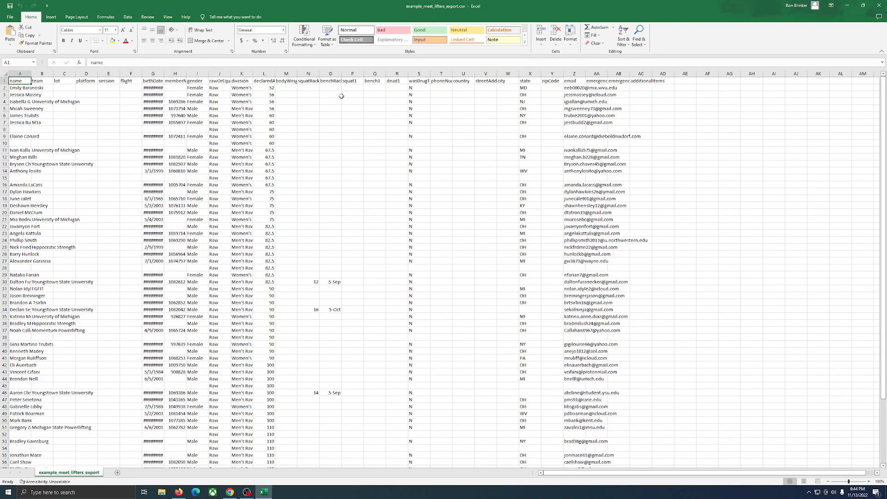
pyautogui.click(624, 42)
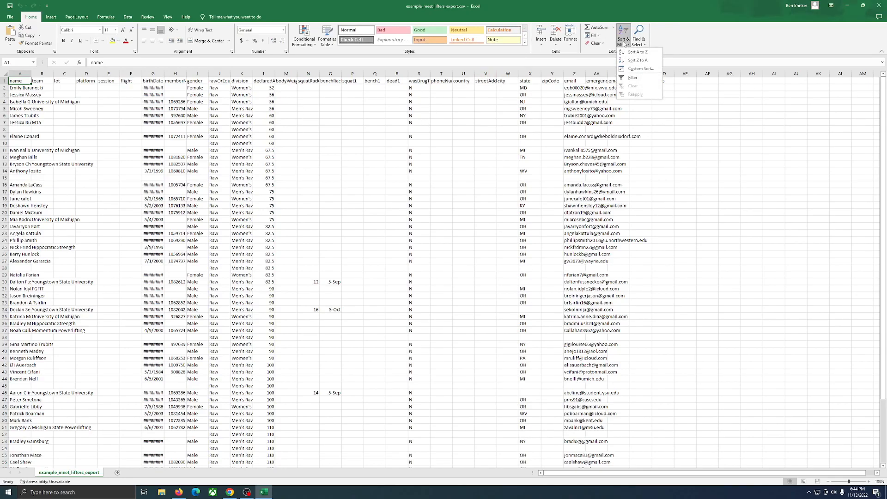
pyautogui.click(642, 78)
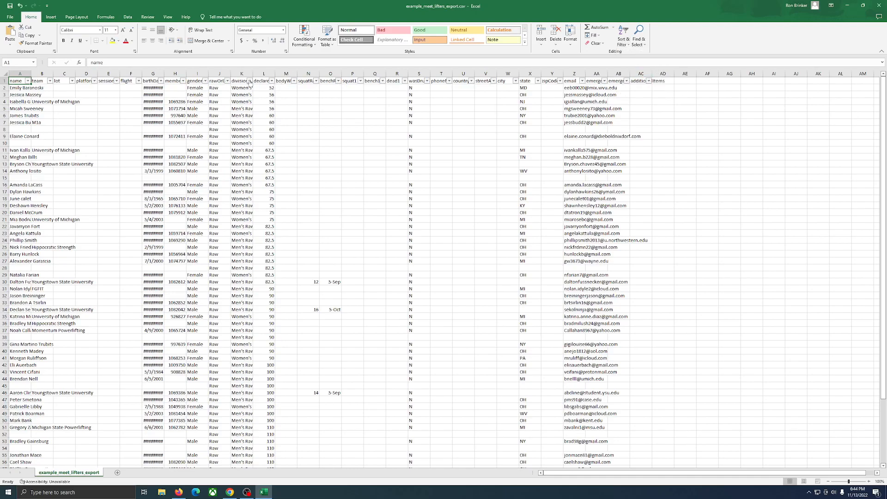
# Step: Filter the gender column to Female only and select its visible entries to count the female lifters
pyautogui.click(206, 81)
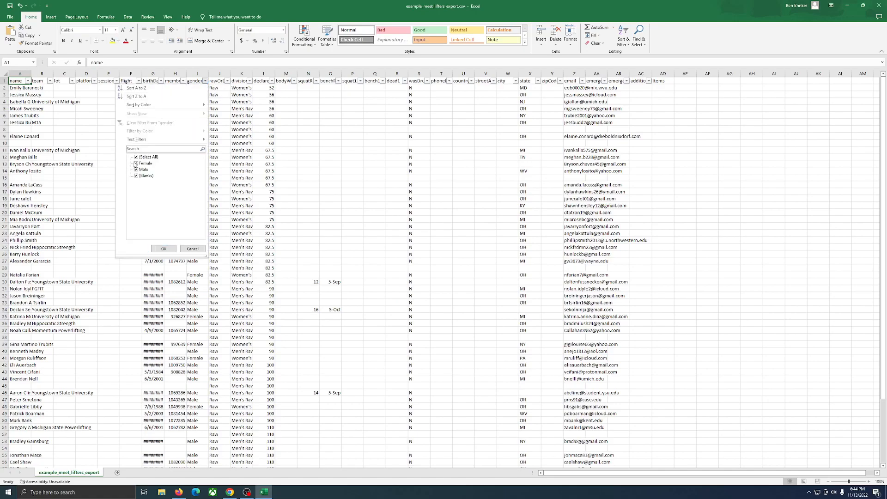
pyautogui.click(147, 157)
pyautogui.click(146, 163)
pyautogui.click(164, 248)
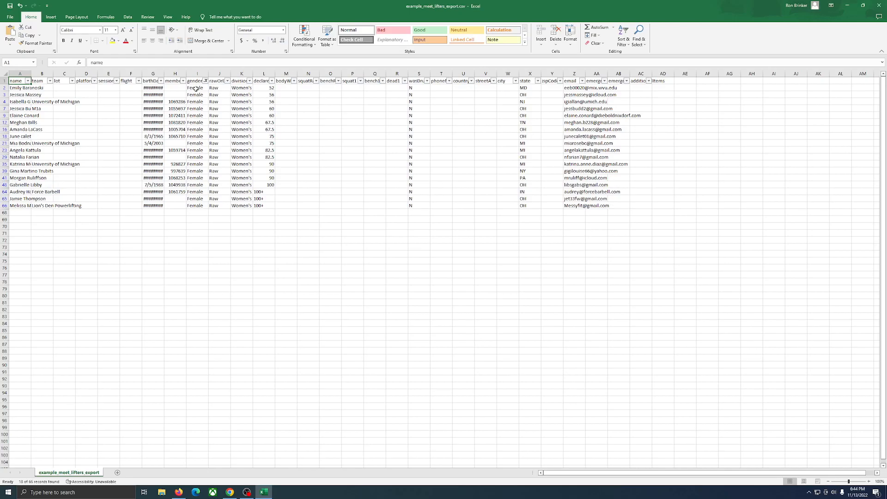
pyautogui.moveTo(198, 88); pyautogui.dragTo(192, 205)
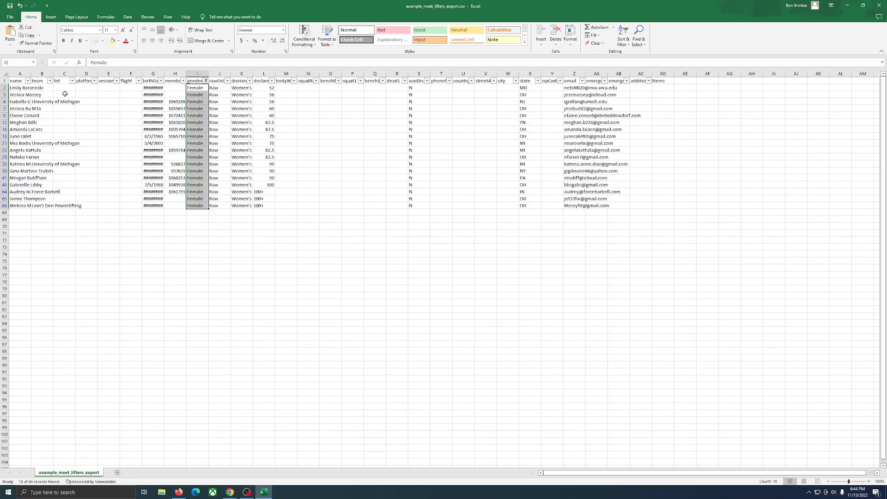
# Step: Widen the name column so the lifters' full names fit
pyautogui.moveTo(32, 74); pyautogui.dragTo(64, 73)
pyautogui.moveTo(65, 73); pyautogui.dragTo(60, 74)
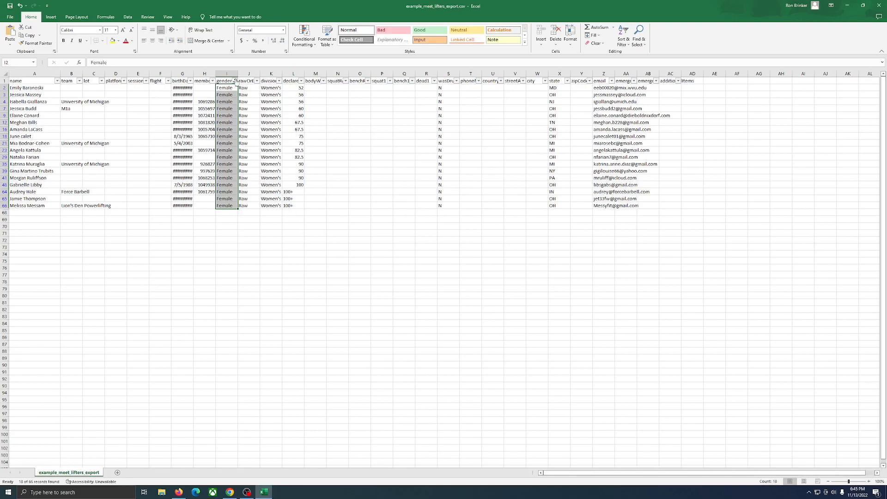
# Step: Include Male and blank entries in the gender filter again so all rows are shown
pyautogui.click(235, 81)
pyautogui.click(167, 170)
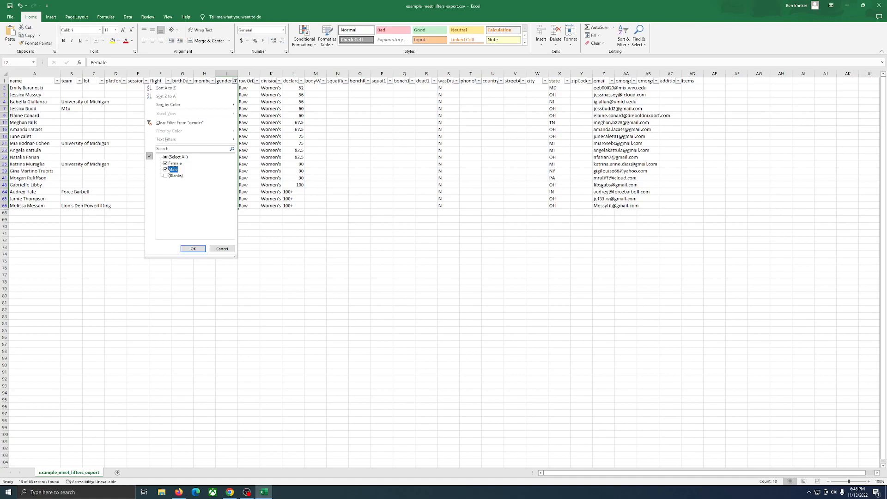
pyautogui.click(174, 176)
pyautogui.click(193, 249)
pyautogui.click(211, 180)
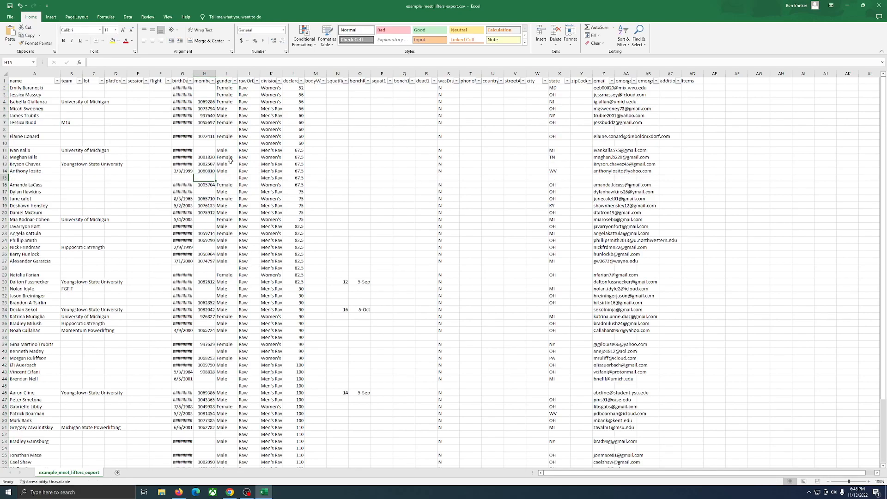
# Step: Exclude Female from the gender filter and view the weight classes in the declaredAwardsWeightClass filter list
pyautogui.click(235, 81)
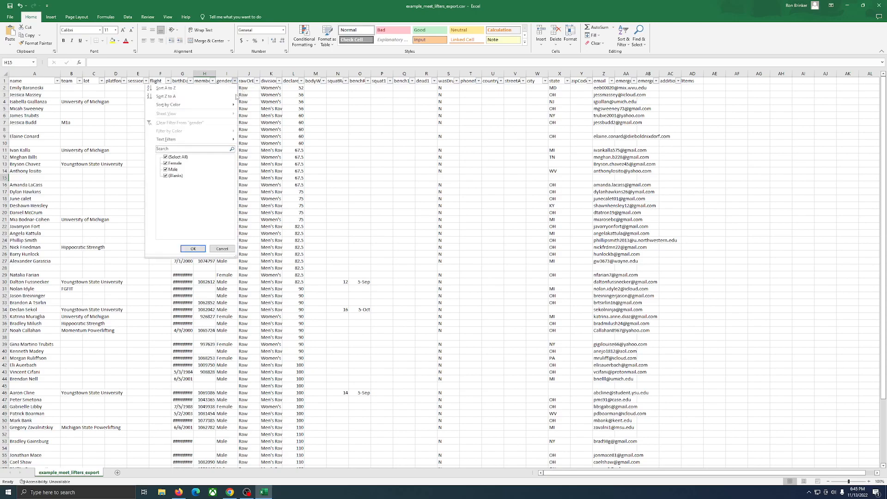
pyautogui.click(166, 164)
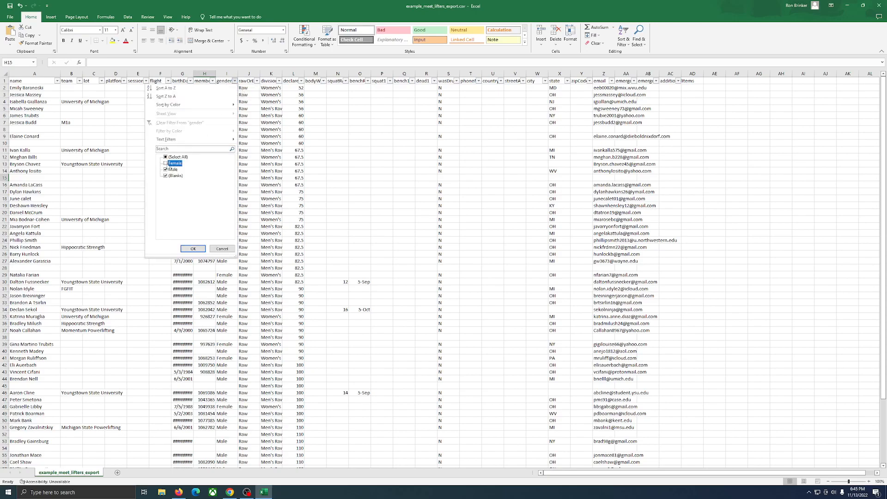
pyautogui.click(190, 250)
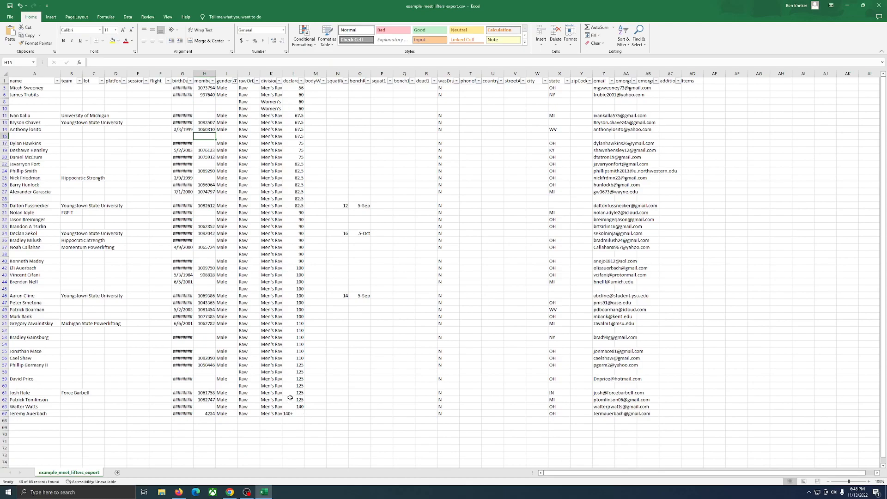
pyautogui.click(300, 81)
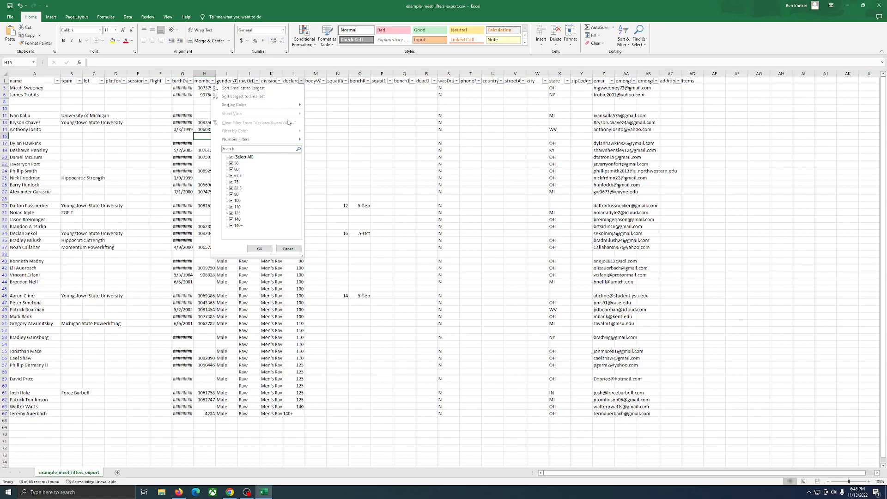
pyautogui.click(294, 89)
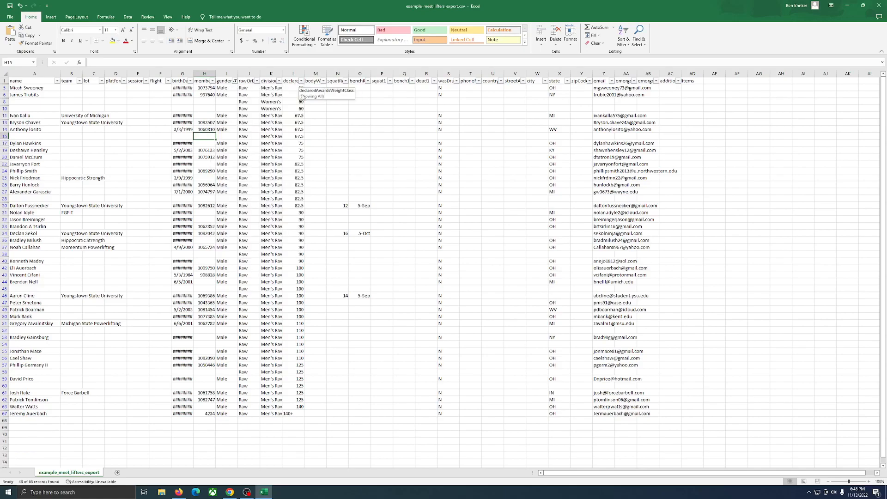
# Step: Sort the declaredAwardsWeightClass column from smallest to largest and select the 56 to 75 entries to count them
pyautogui.click(301, 81)
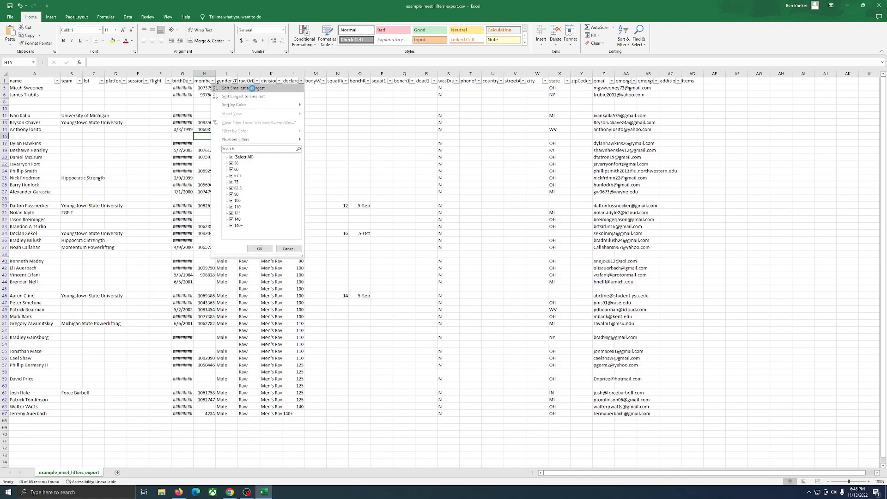
pyautogui.click(254, 88)
pyautogui.click(293, 88)
pyautogui.moveTo(293, 88); pyautogui.dragTo(294, 156)
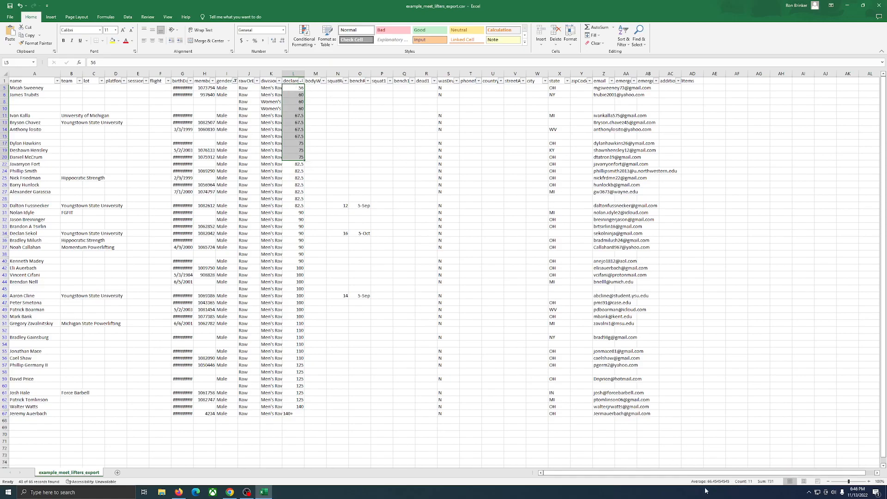
# Step: Widen the division column to fit its text and exclude Women's Raw Master I (40-49) and Women's Raw Open from its filter
pyautogui.doubleClick(283, 75)
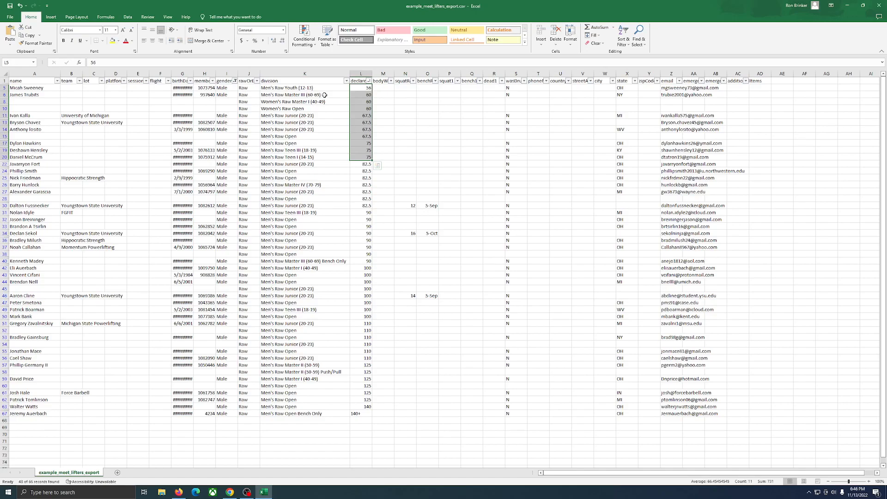
pyautogui.click(269, 102)
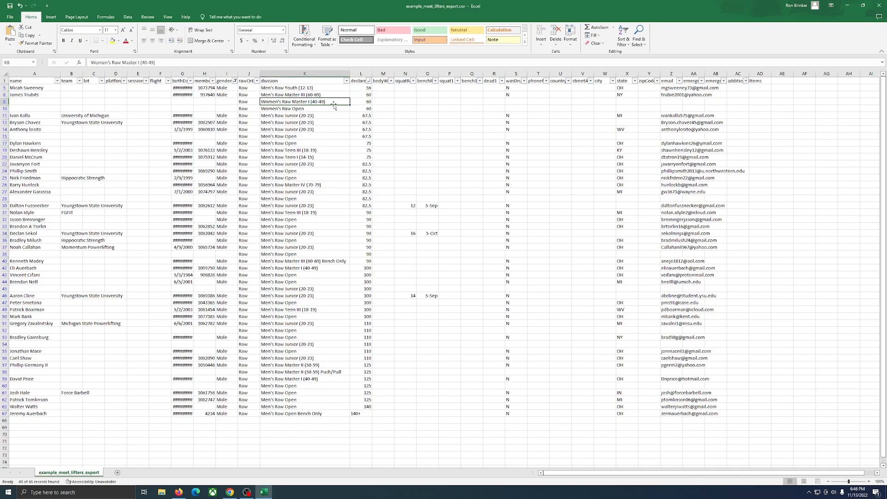
pyautogui.click(346, 82)
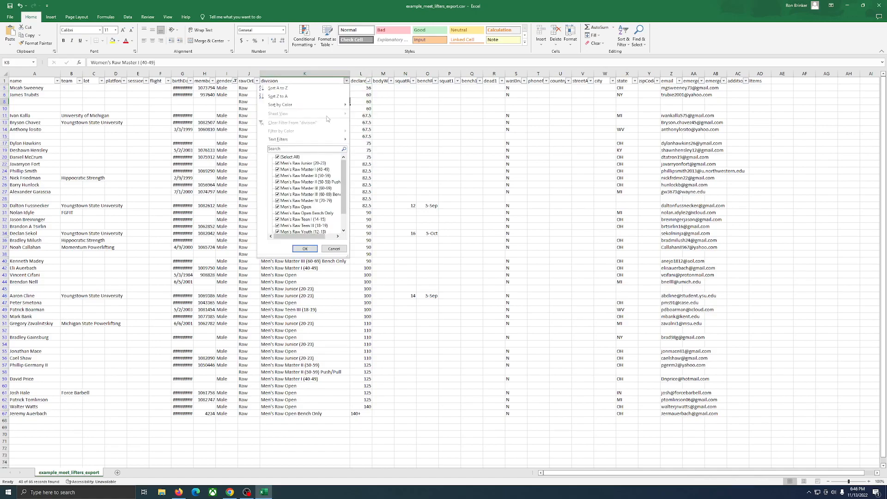
pyautogui.moveTo(343, 179); pyautogui.dragTo(346, 218)
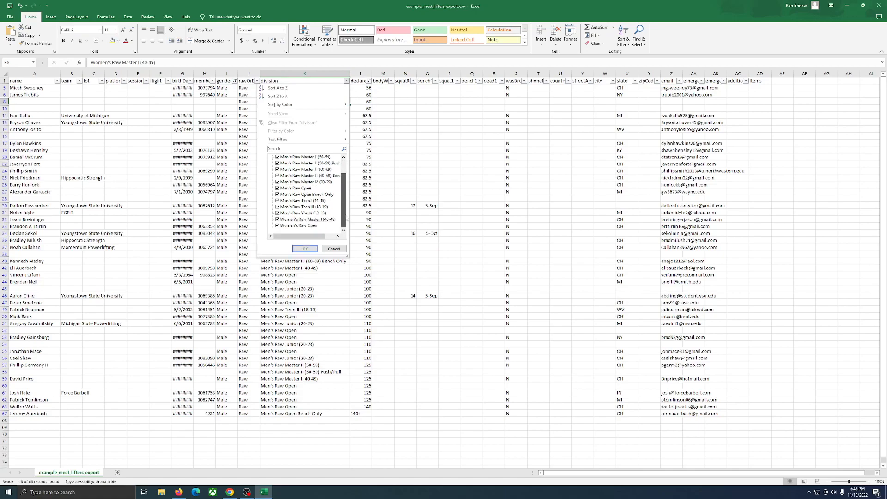
pyautogui.click(278, 226)
pyautogui.click(278, 220)
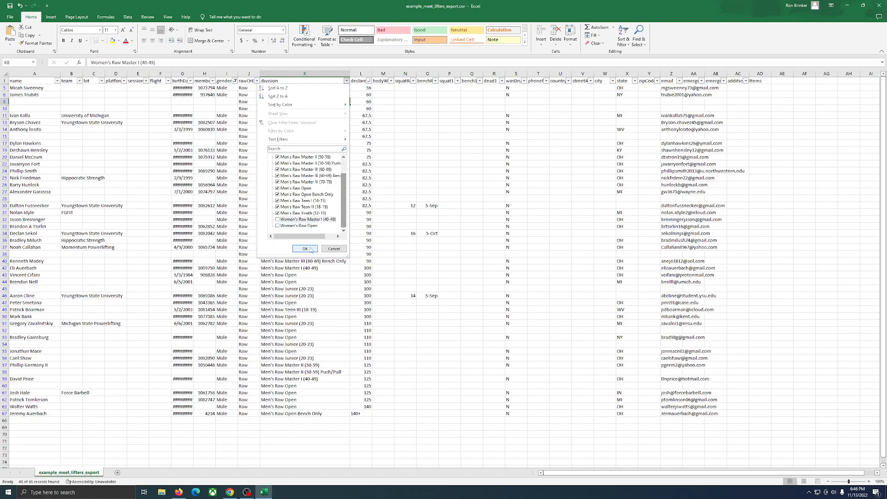
pyautogui.click(315, 248)
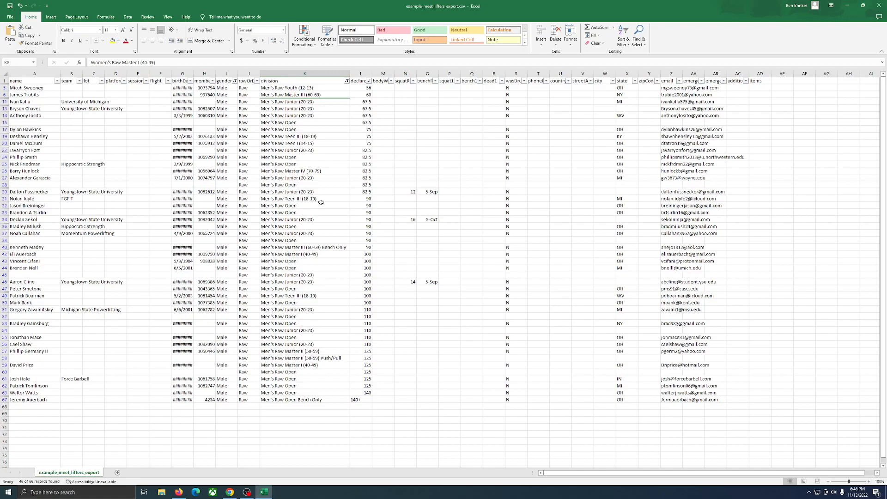
# Step: Select the men's weight class entries from 56 through 75 to count those lifters
pyautogui.moveTo(367, 87); pyautogui.dragTo(356, 141)
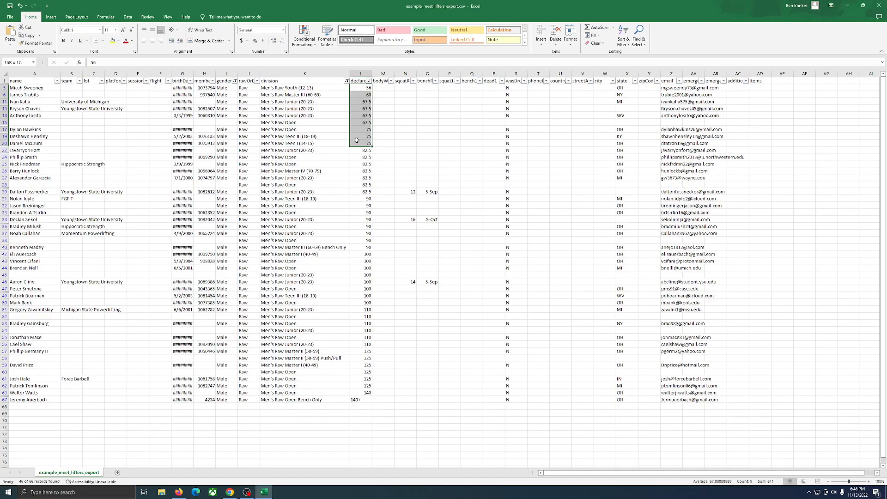
pyautogui.moveTo(357, 140); pyautogui.dragTo(363, 133)
pyautogui.click(362, 94)
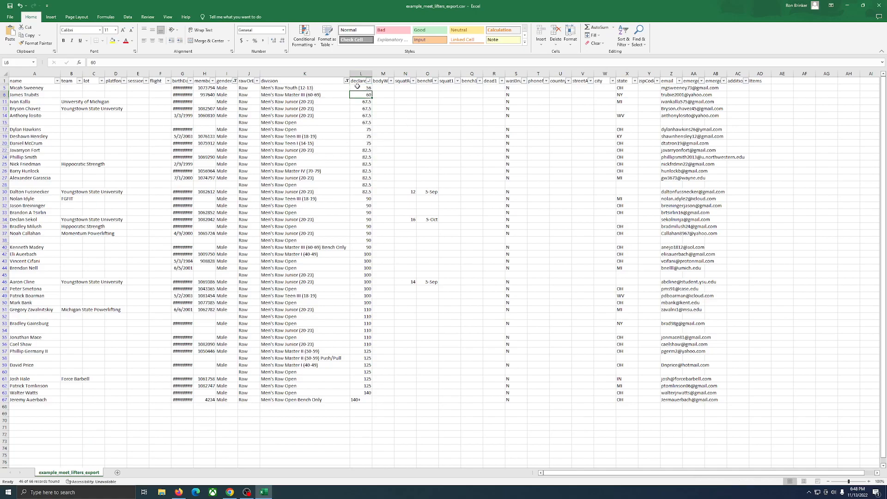
pyautogui.moveTo(357, 86); pyautogui.dragTo(351, 145)
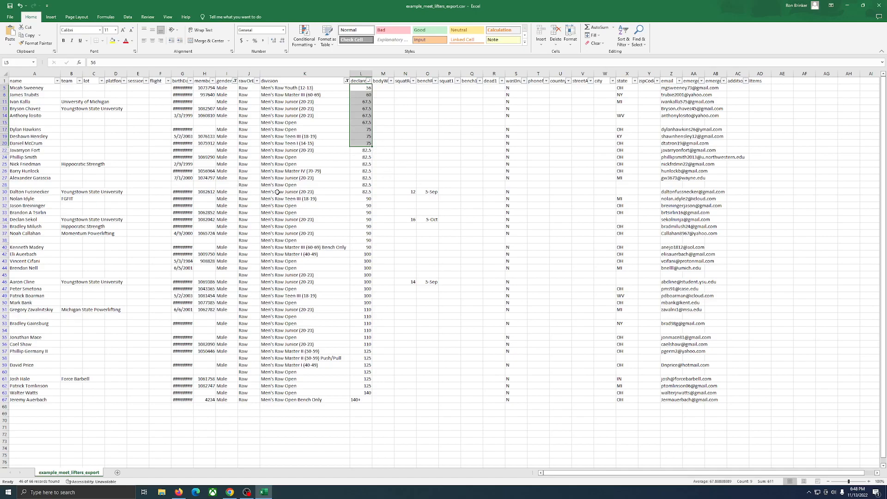
# Step: Examine the Men's Raw Master IV (70-79) lifter's row alongside the 56 to 75 weight class group
pyautogui.click(336, 172)
pyautogui.moveTo(281, 172); pyautogui.dragTo(26, 171)
pyautogui.moveTo(360, 87); pyautogui.dragTo(352, 142)
pyautogui.click(340, 169)
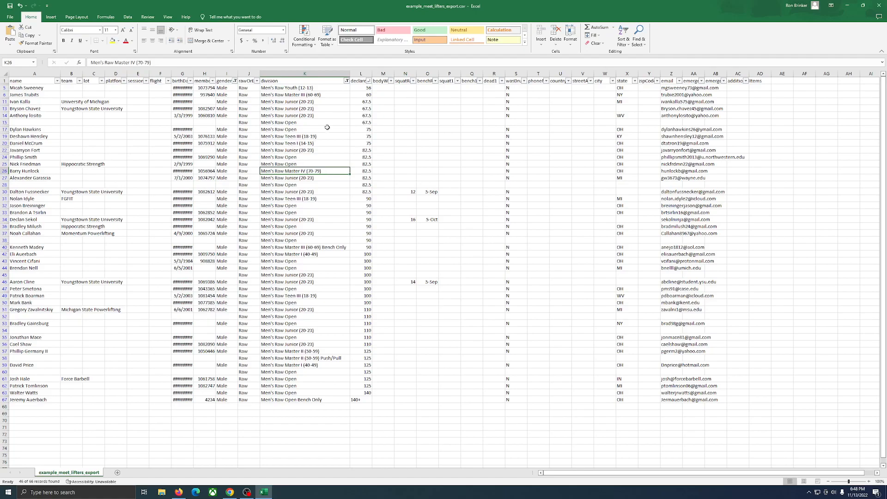
pyautogui.moveTo(357, 87); pyautogui.dragTo(358, 145)
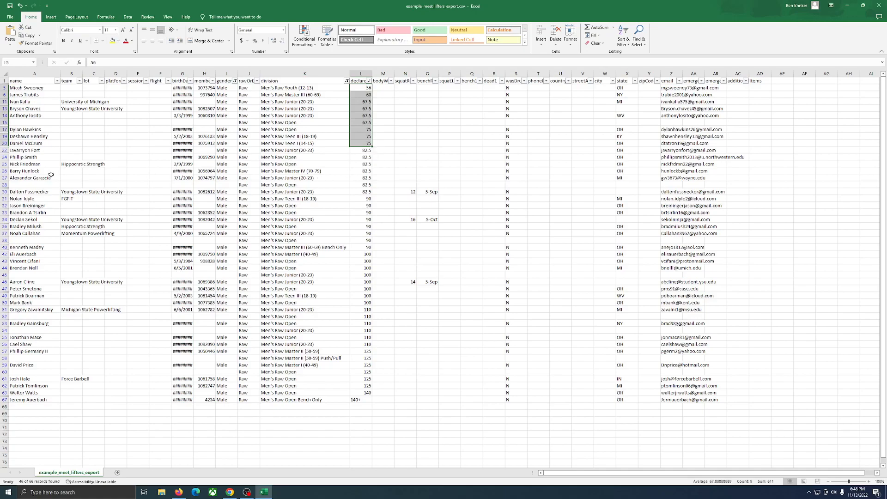
pyautogui.moveTo(34, 169); pyautogui.dragTo(351, 173)
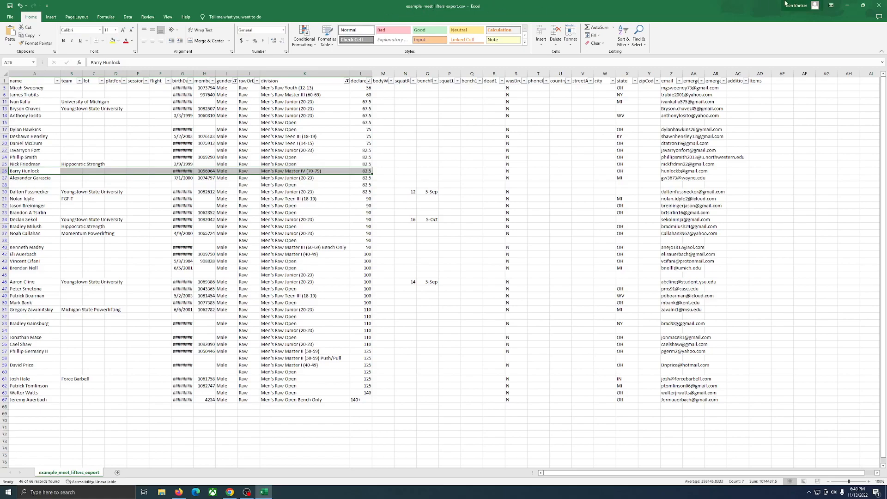
# Step: Close the exported workbook without saving and switch to the meet's lifters page in Chrome
pyautogui.click(879, 5)
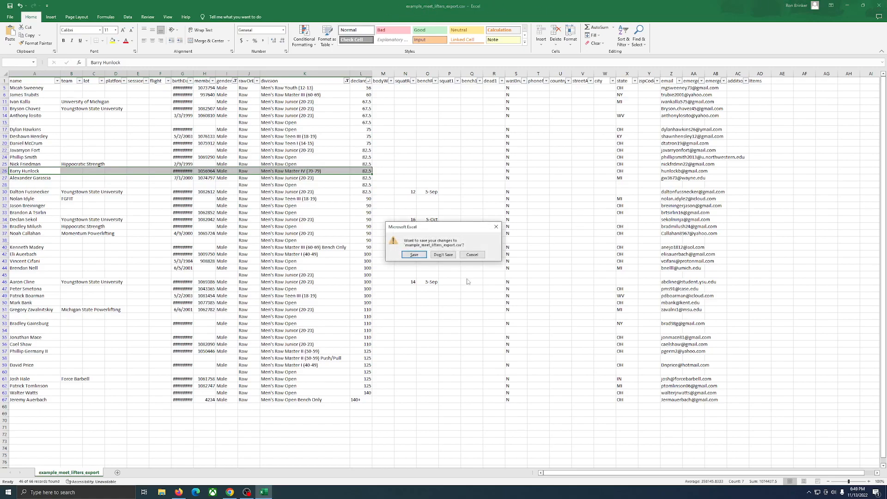
pyautogui.click(450, 256)
pyautogui.click(231, 493)
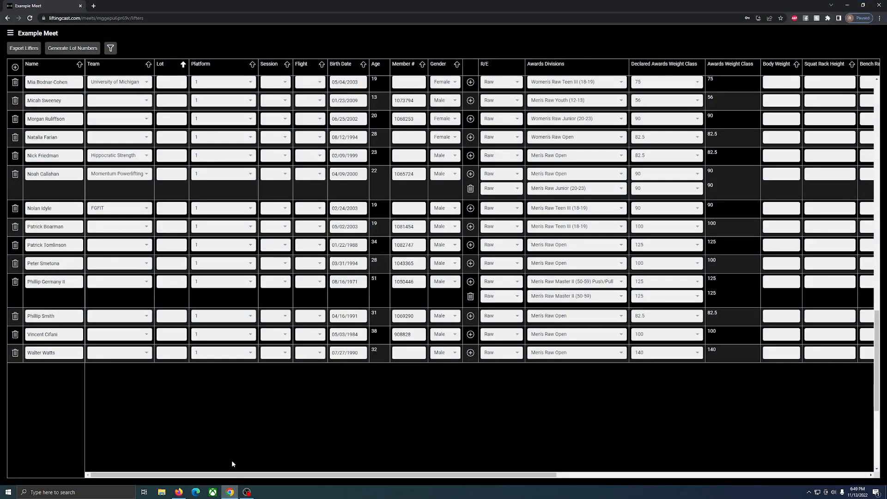
# Step: Sort the meet's lifter list by gender so the female lifters come first
pyautogui.scroll(2, 263, 402)
pyautogui.scroll(20, 266, 397)
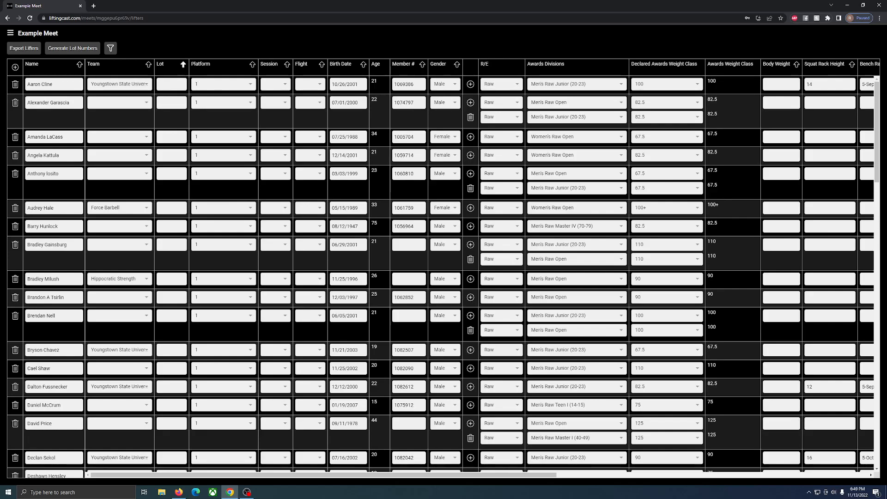
pyautogui.click(457, 66)
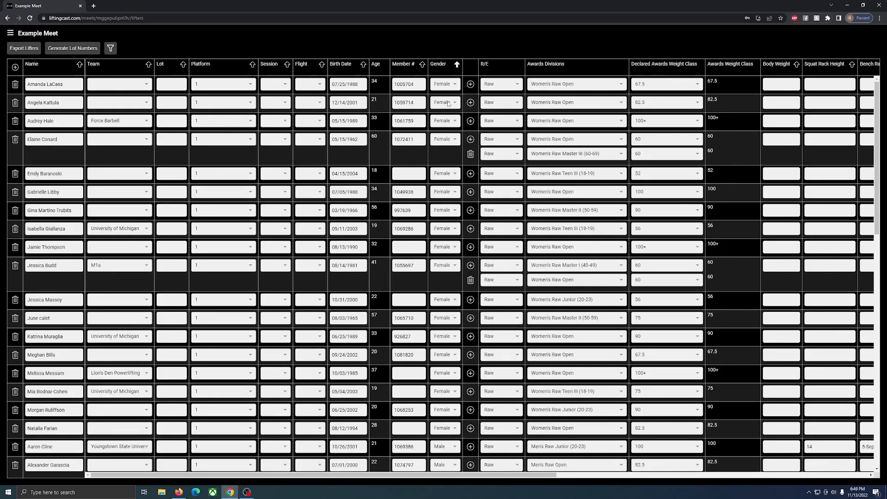
# Step: Assign session 1 to the first five female lifters in the list
pyautogui.click(277, 86)
pyautogui.click(270, 106)
pyautogui.click(270, 102)
pyautogui.click(270, 125)
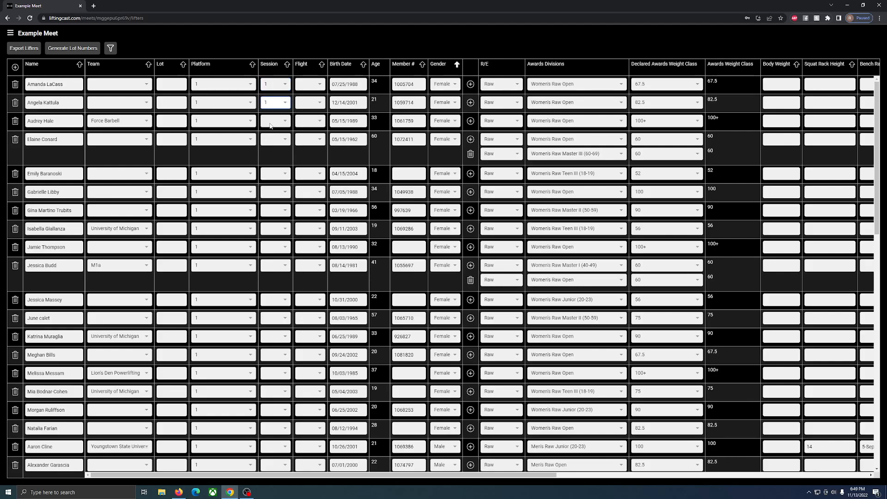
pyautogui.click(270, 122)
pyautogui.click(268, 145)
pyautogui.click(273, 139)
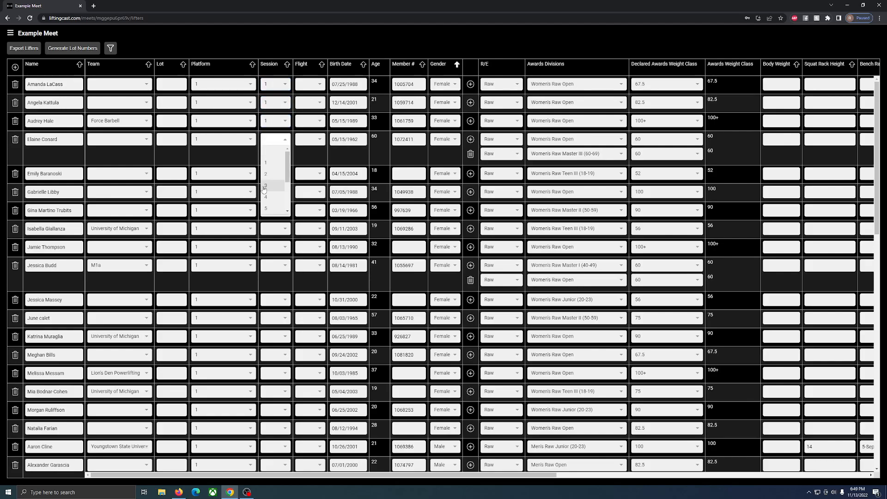
pyautogui.click(266, 163)
pyautogui.click(273, 174)
pyautogui.click(267, 197)
# Step: Assign session 1 to the next five female lifters, through the one on team M1a
pyautogui.click(272, 194)
pyautogui.click(267, 215)
pyautogui.click(273, 211)
pyautogui.click(266, 234)
pyautogui.click(271, 229)
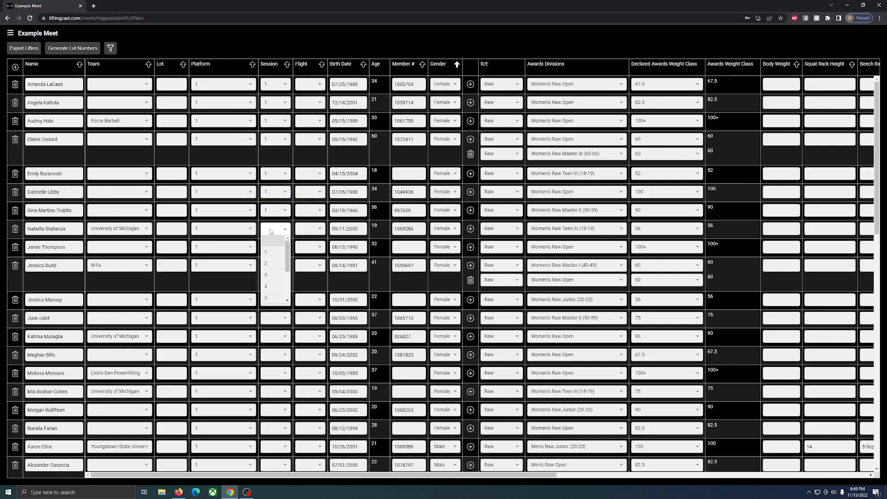
pyautogui.click(266, 252)
pyautogui.click(270, 248)
pyautogui.click(267, 271)
pyautogui.click(271, 267)
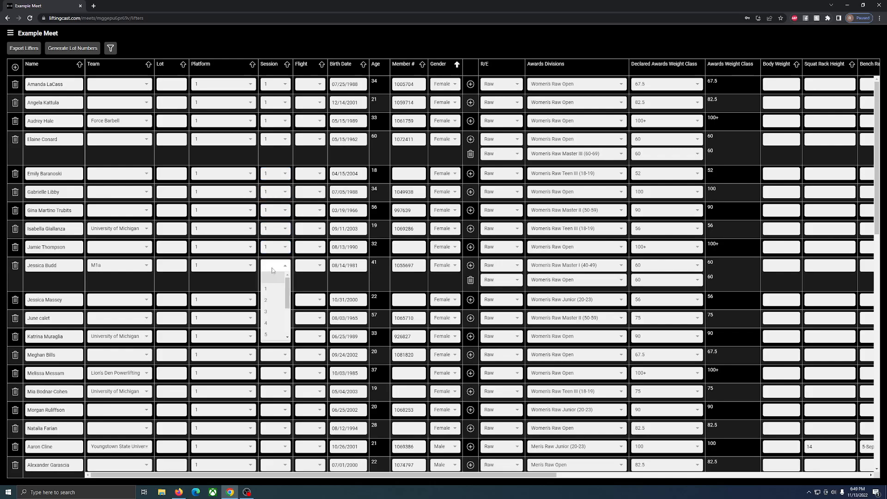
pyautogui.click(266, 288)
# Step: Assign session 1 to the next three female lifters, in the 56, 75 and 90 weight classes
pyautogui.scroll(-2, 275, 279)
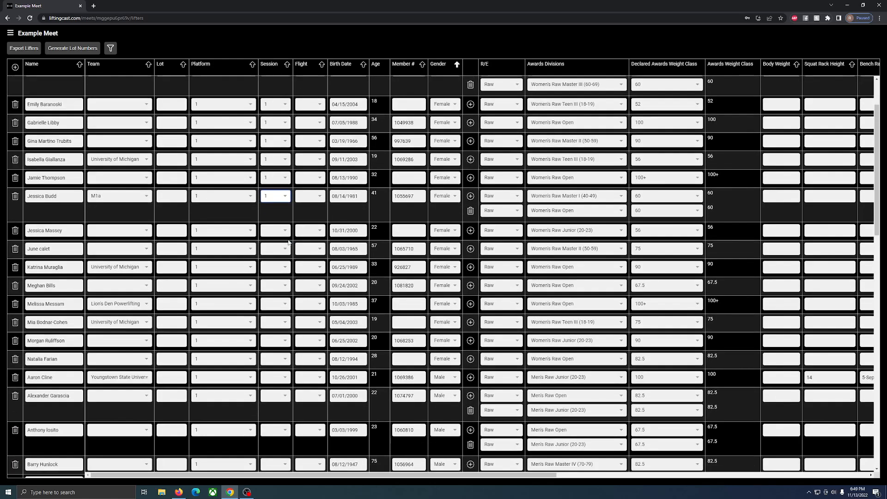
pyautogui.click(273, 230)
pyautogui.click(266, 254)
pyautogui.click(274, 249)
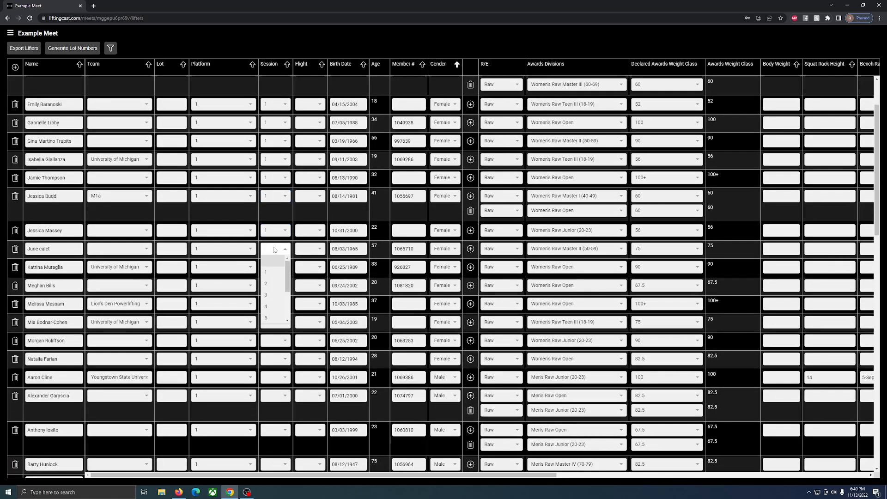
pyautogui.click(267, 272)
pyautogui.click(272, 267)
pyautogui.click(270, 291)
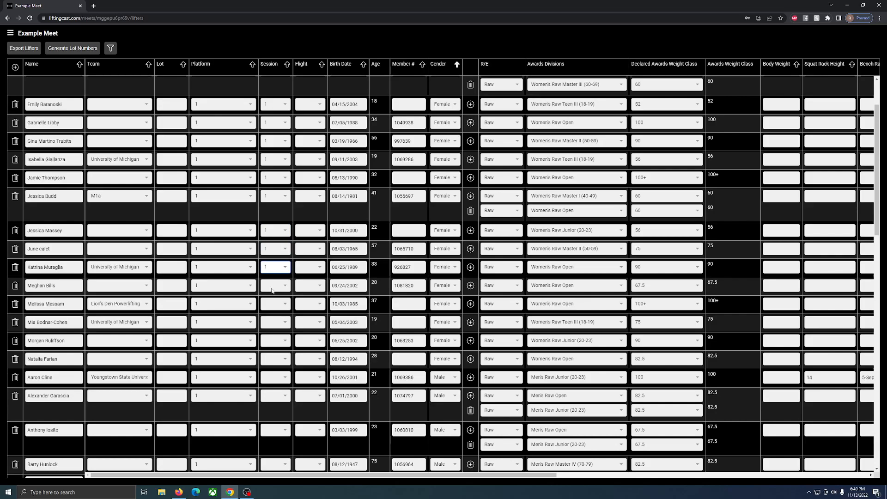
# Step: Assign session 1 to the remaining five female lifters at the end of the female group
pyautogui.scroll(-3, 269, 292)
pyautogui.click(274, 182)
pyautogui.click(271, 197)
pyautogui.click(274, 181)
pyautogui.click(273, 181)
pyautogui.click(273, 200)
pyautogui.click(270, 199)
pyautogui.click(270, 218)
pyautogui.click(270, 237)
pyautogui.click(269, 237)
pyautogui.click(269, 255)
pyautogui.click(267, 256)
pyautogui.click(269, 275)
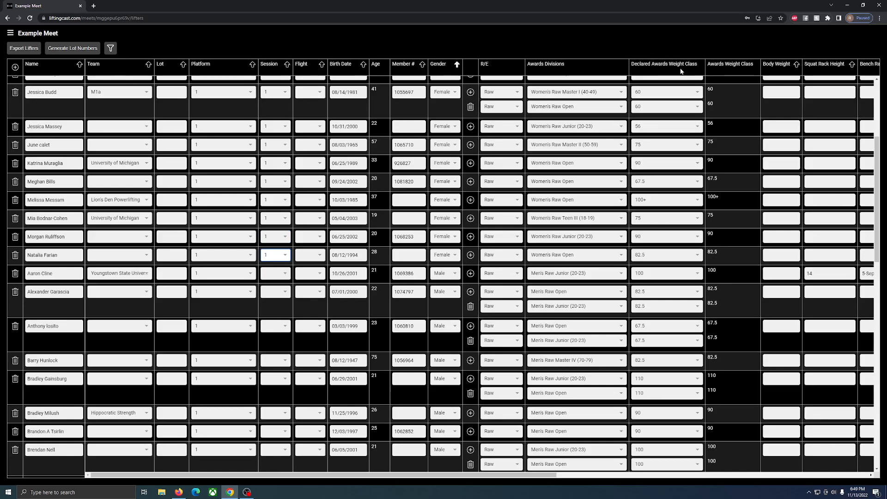
# Step: Assign session 1 to the first male lifter in the 67.5 class and to the Men's Raw Master IV (70-79) lifter
pyautogui.middleClick(711, 99)
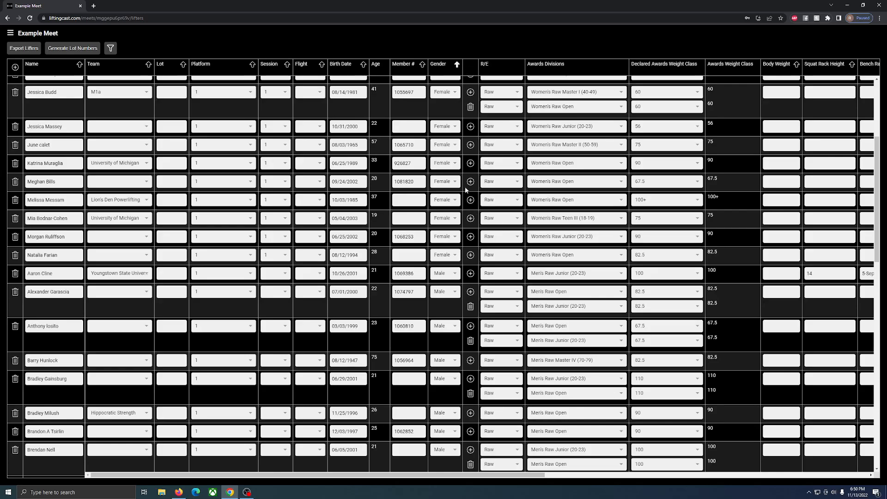
pyautogui.scroll(2, 537, 170)
pyautogui.scroll(-2, 537, 170)
pyautogui.scroll(-2, 555, 125)
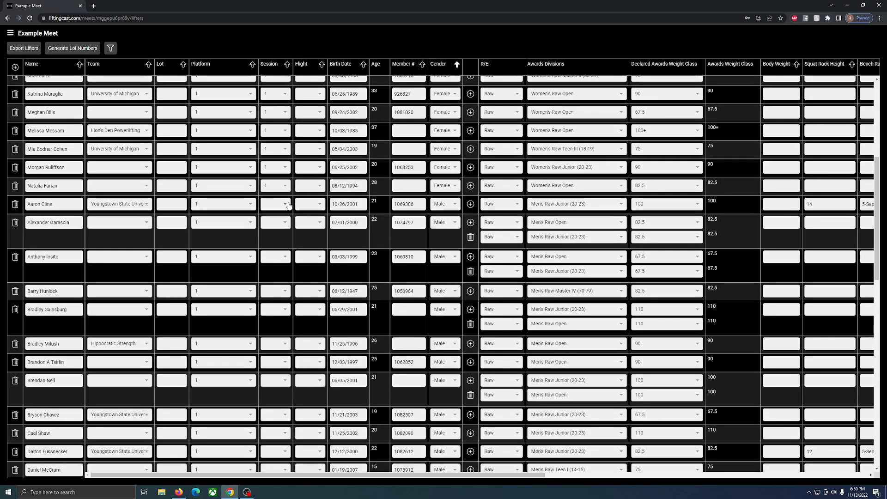
pyautogui.scroll(-2, 684, 115)
pyautogui.scroll(-1, 684, 115)
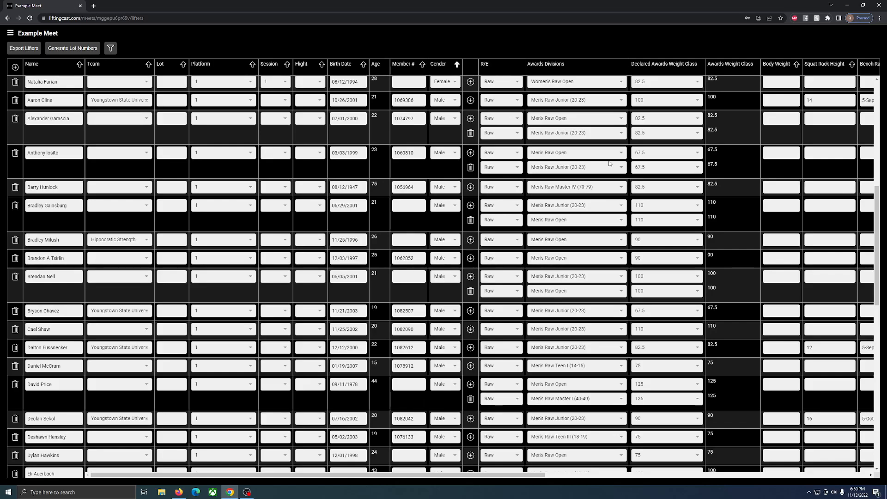
pyautogui.click(270, 153)
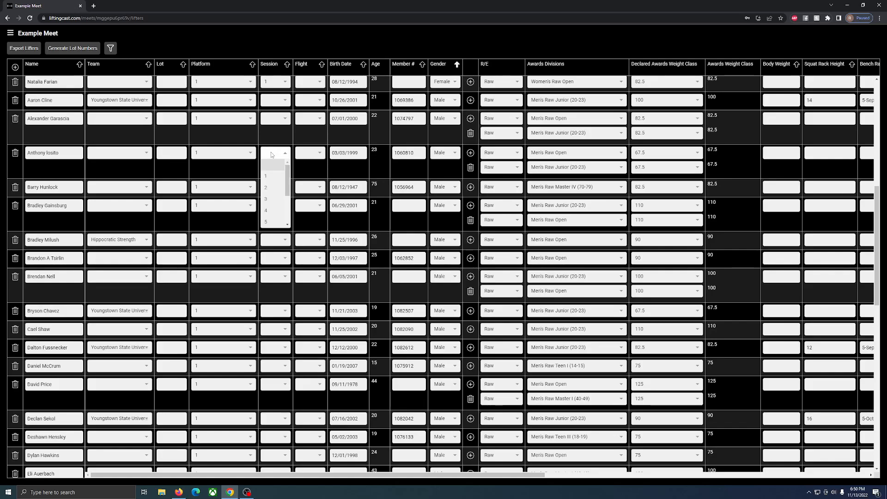
pyautogui.click(272, 177)
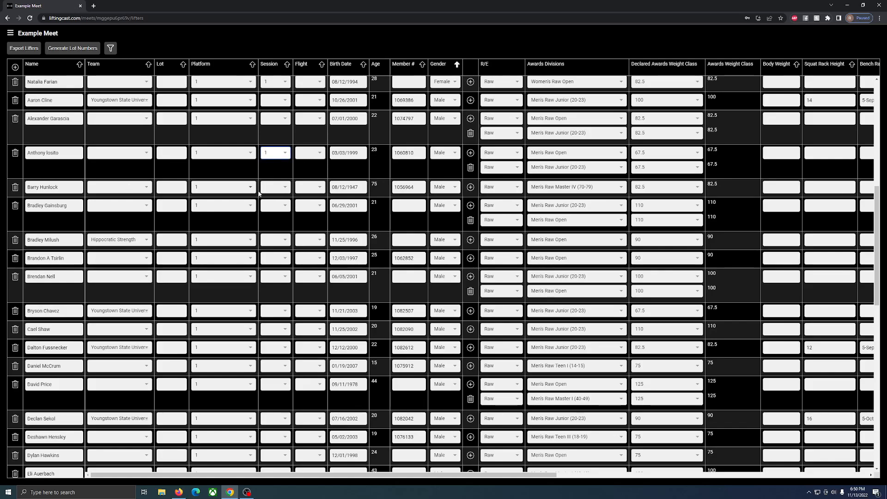
pyautogui.click(274, 188)
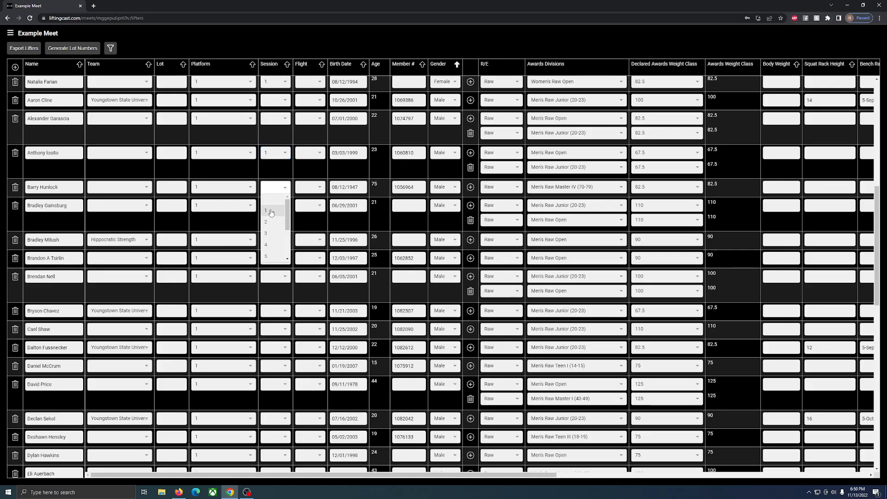
pyautogui.click(271, 212)
# Step: Assign session 1 to the next male lifter in the 67.5 class, entered in Men's Raw Junior (20-23)
pyautogui.scroll(-3, 329, 156)
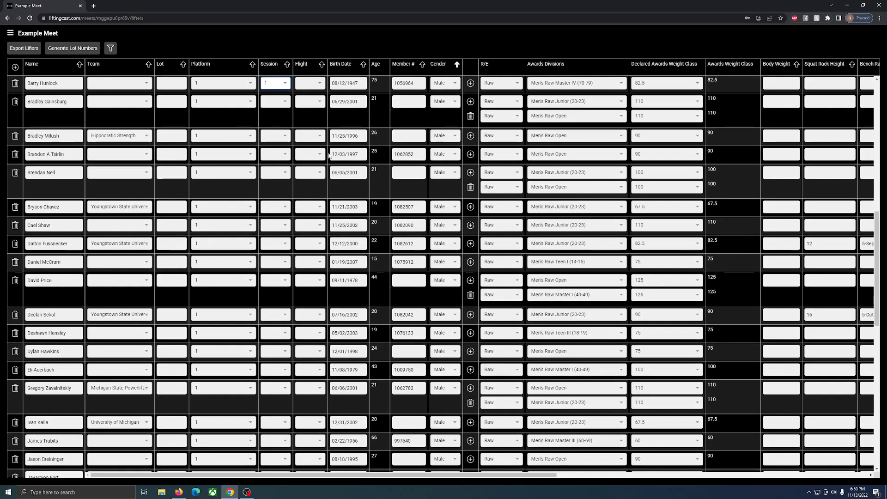
pyautogui.scroll(-1, 329, 156)
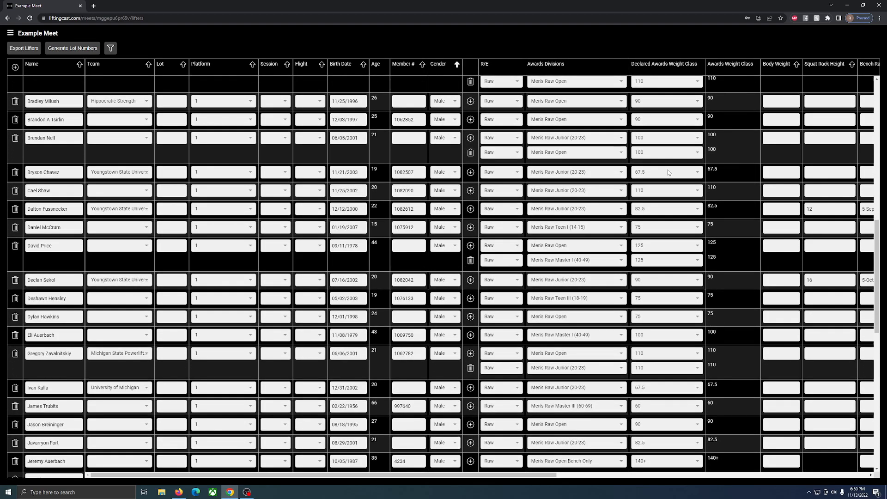
pyautogui.click(272, 172)
pyautogui.click(274, 198)
pyautogui.scroll(-1, 660, 168)
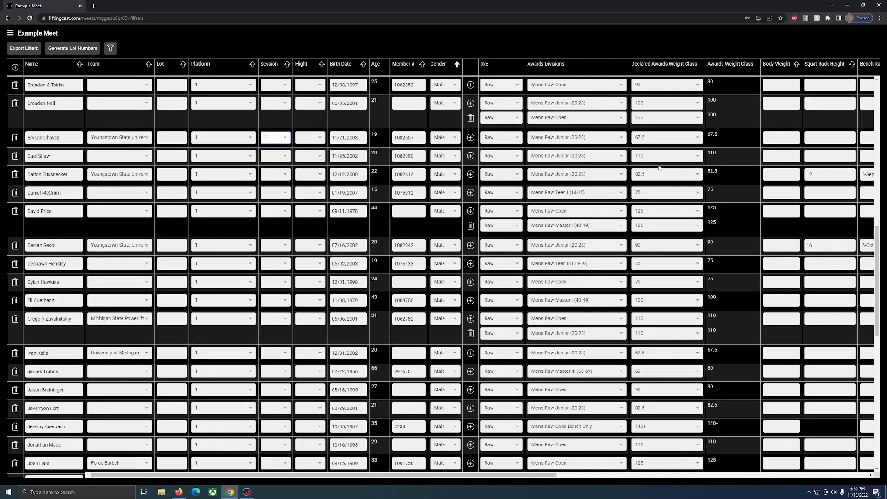
# Step: Assign session 1 to the three male lifters in the 75 class, entered in Teen I (14-15), Teen III (18-19) and Open
pyautogui.scroll(-1, 661, 154)
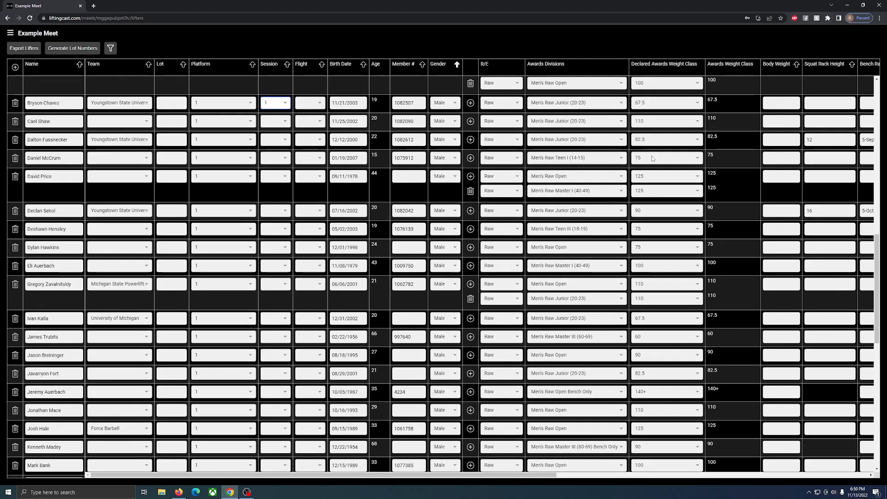
pyautogui.click(270, 157)
pyautogui.click(266, 181)
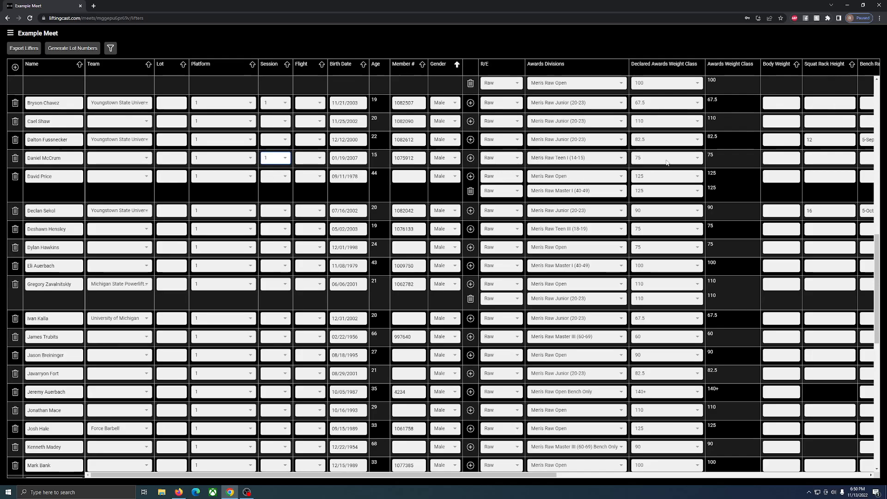
pyautogui.scroll(-1, 666, 160)
pyautogui.scroll(-1, 667, 160)
pyautogui.click(269, 160)
pyautogui.click(271, 184)
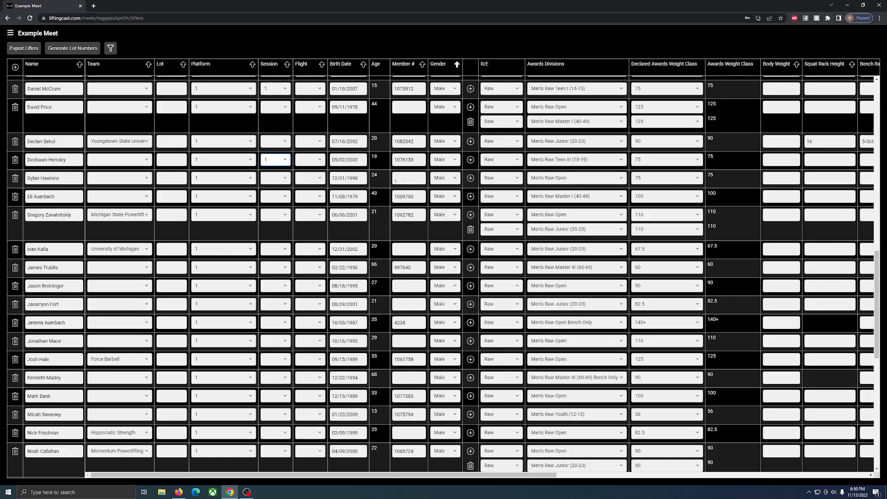
pyautogui.click(273, 179)
pyautogui.click(271, 199)
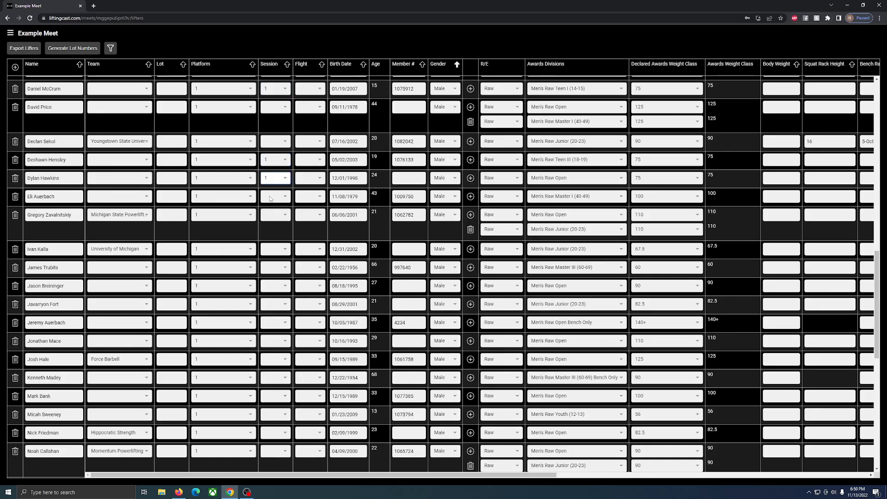
# Step: Assign session 1 to the Men's Raw Junior lifter in the 67.5 class and the Men's Raw Master III lifter in the 60 class
pyautogui.scroll(-3, 272, 199)
pyautogui.click(274, 146)
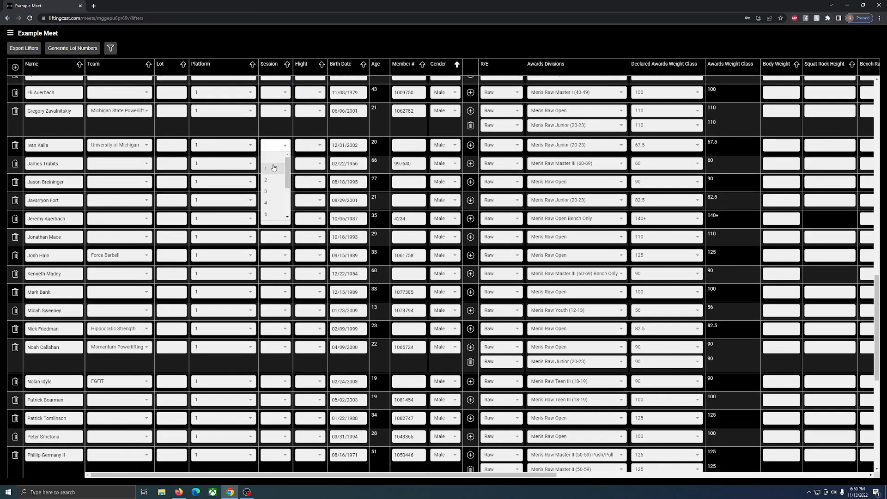
pyautogui.click(273, 169)
pyautogui.click(273, 164)
pyautogui.click(272, 186)
# Step: Assign session 1 to the Men's Raw Youth (12-13) lifter in the 56 class
pyautogui.scroll(-1, 298, 160)
pyautogui.scroll(-2, 299, 160)
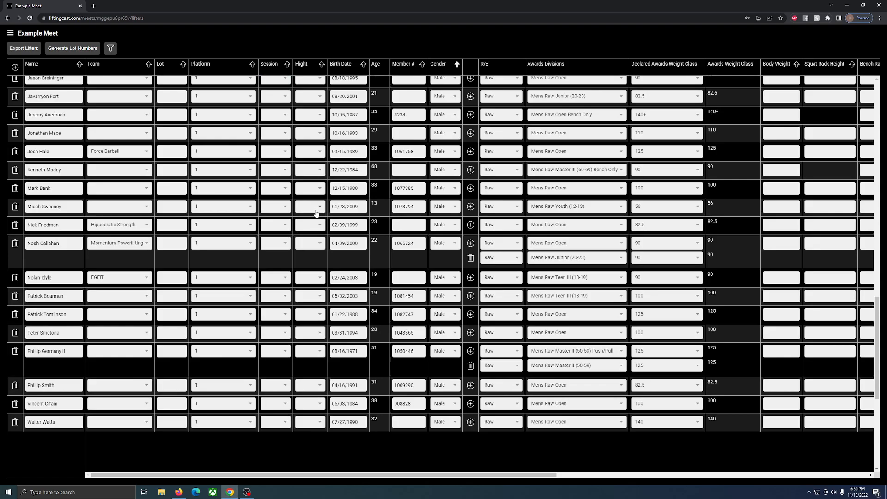
pyautogui.click(272, 207)
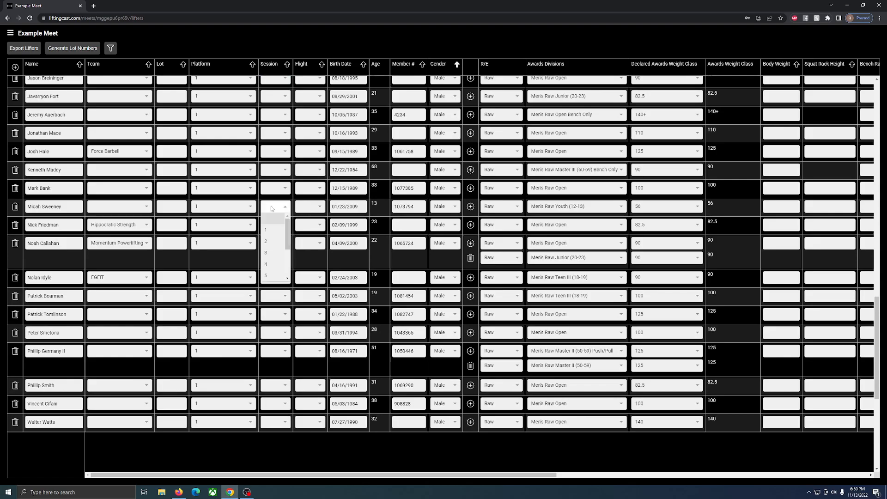
pyautogui.click(268, 230)
pyautogui.scroll(-1, 665, 213)
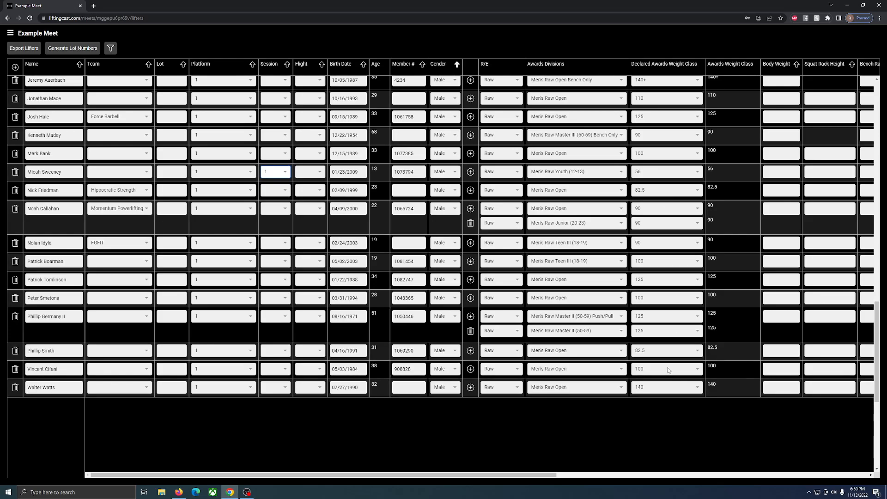
# Step: Open the meet roster and review which lifters are unassigned and which are in session 1
pyautogui.scroll(20, 444, 277)
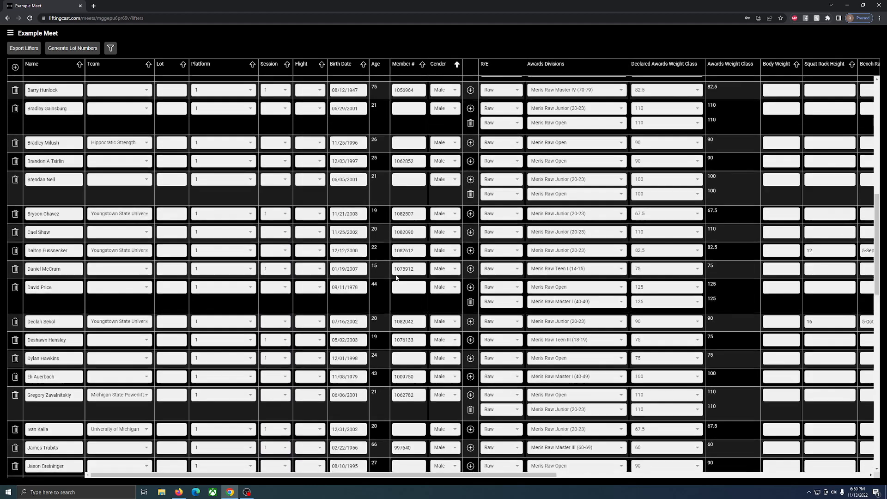
pyautogui.scroll(9, 875, 219)
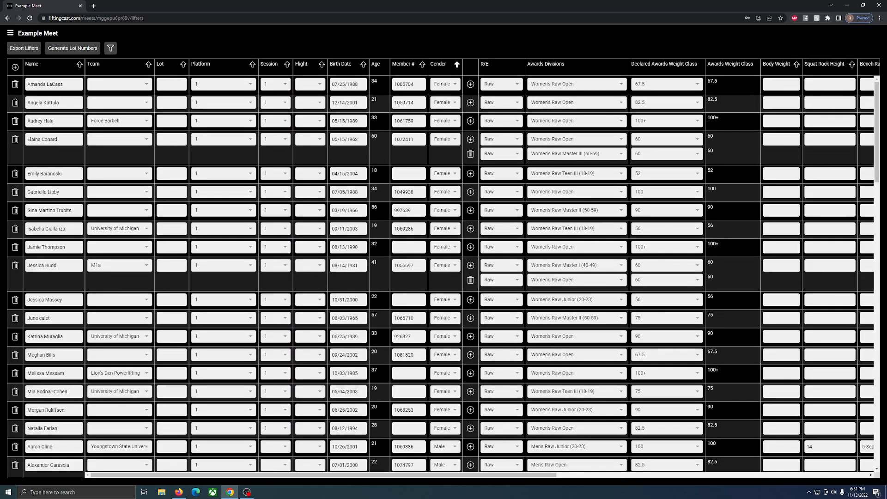
pyautogui.click(10, 33)
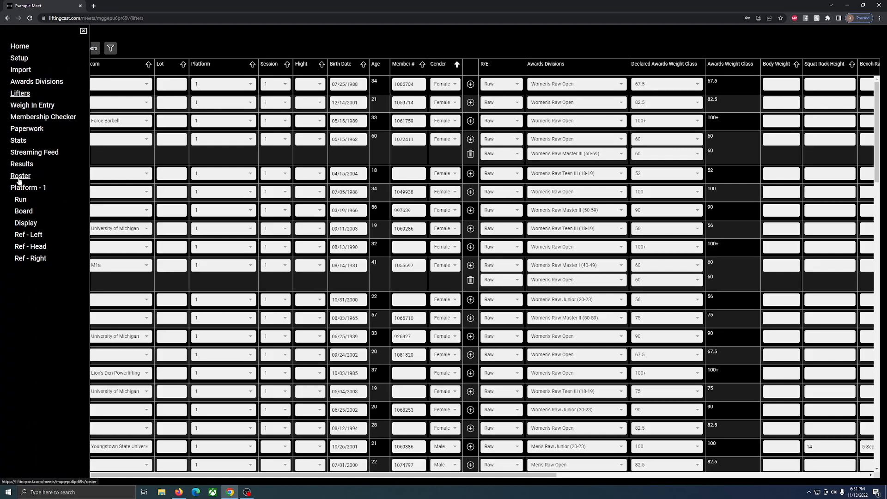
pyautogui.click(20, 176)
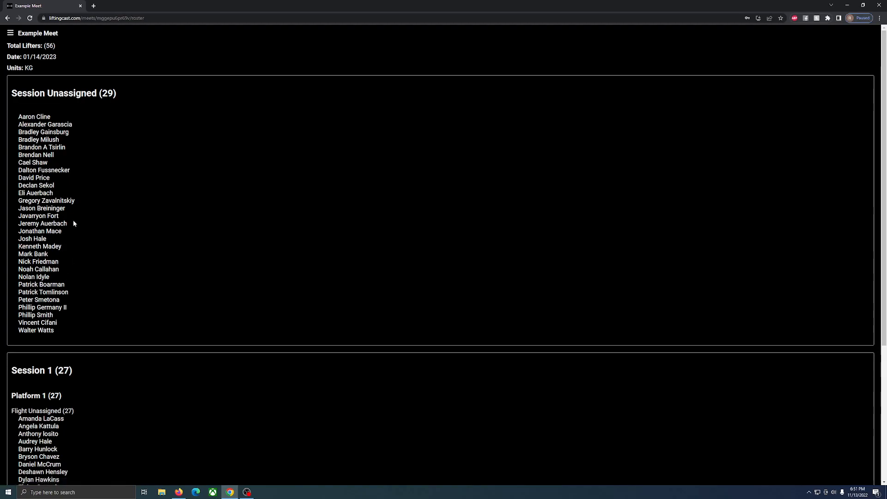
pyautogui.scroll(-2, 89, 286)
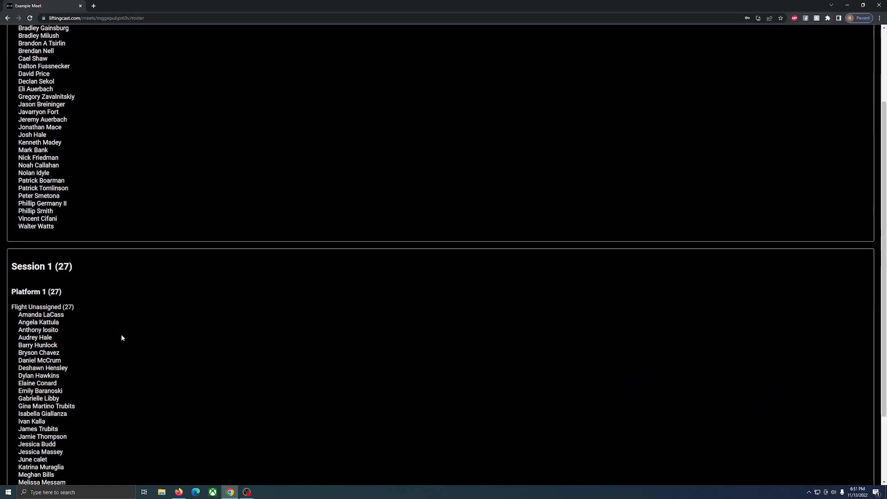
pyautogui.scroll(-2, 121, 336)
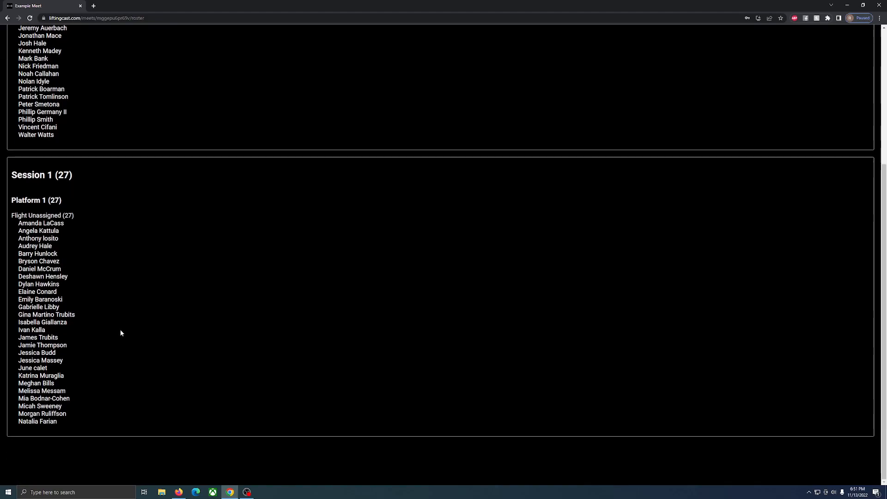
pyautogui.scroll(4, 120, 329)
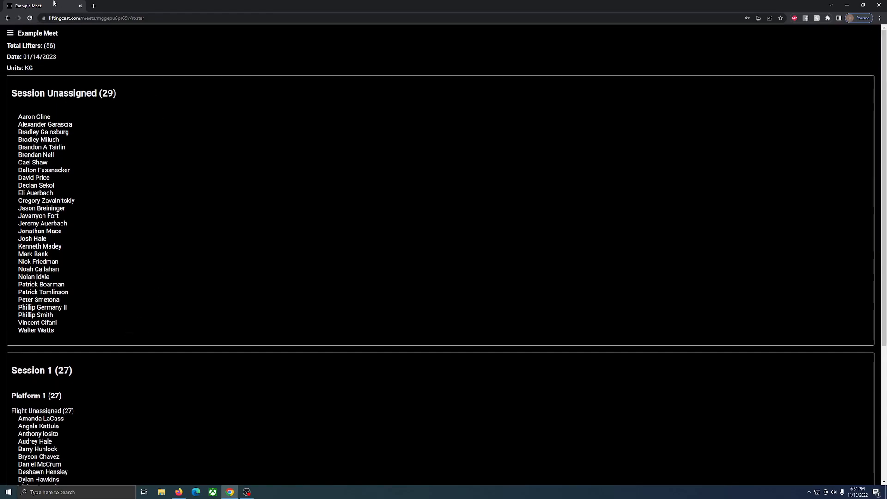
# Step: Return to the lifter list and sort it by gender
pyautogui.click(10, 32)
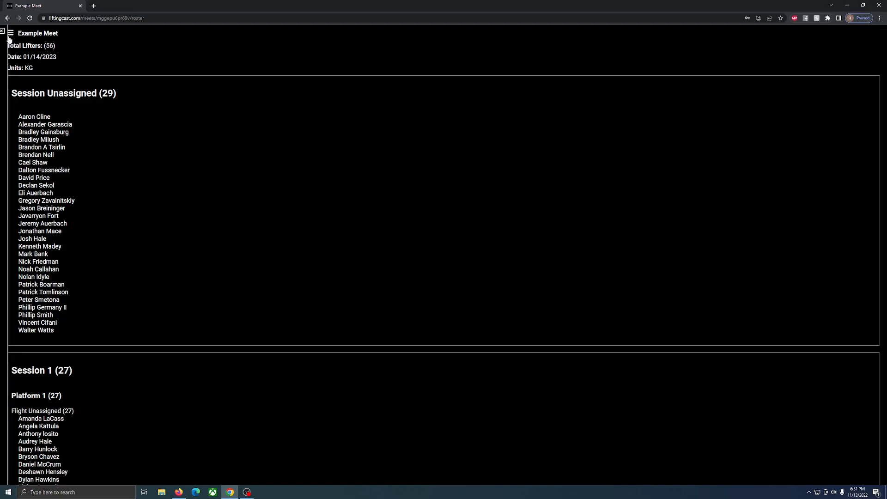
pyautogui.click(20, 93)
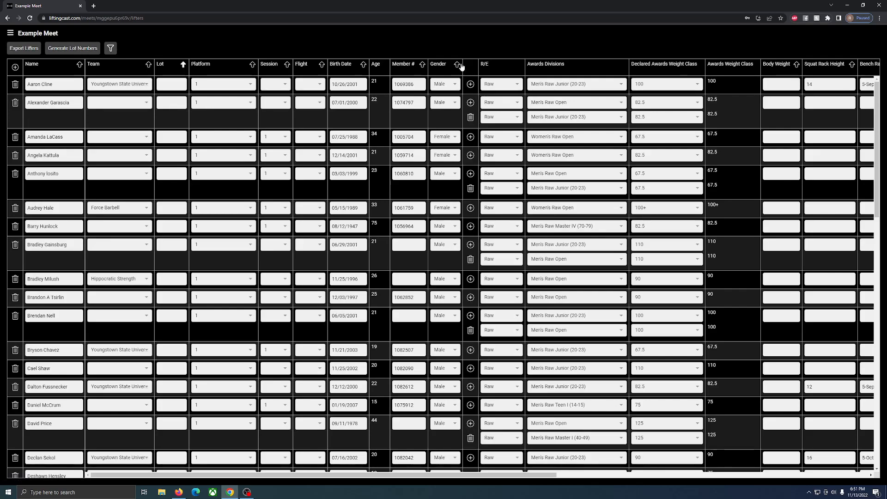
pyautogui.click(457, 65)
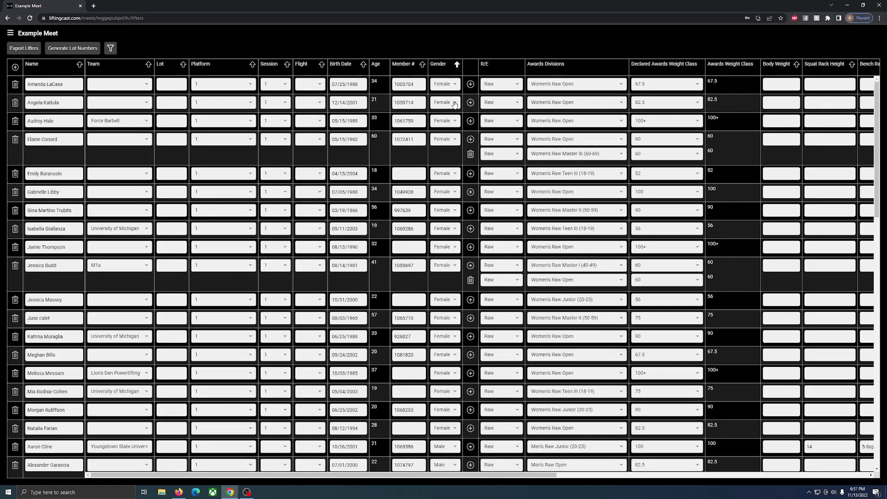
# Step: Review the session, division and weight class of every lifter, checking which men are in session 1
pyautogui.scroll(-2, 275, 110)
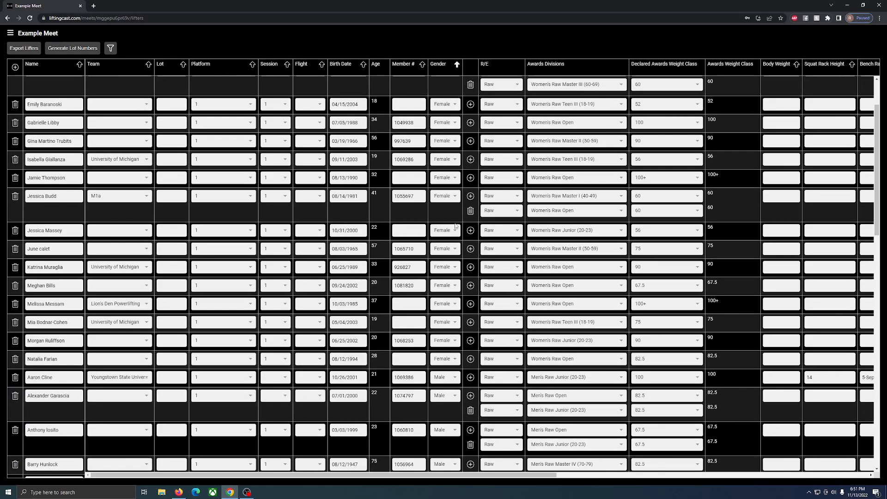
pyautogui.scroll(-3, 455, 223)
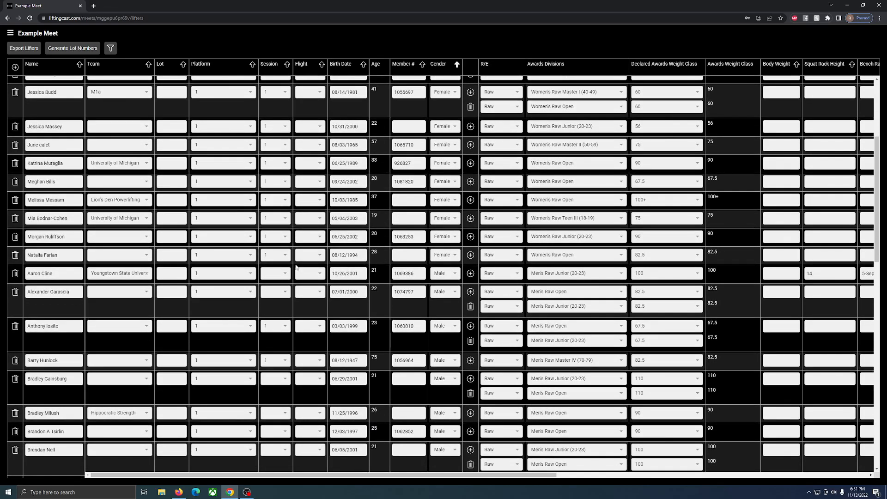
pyautogui.scroll(4, 274, 257)
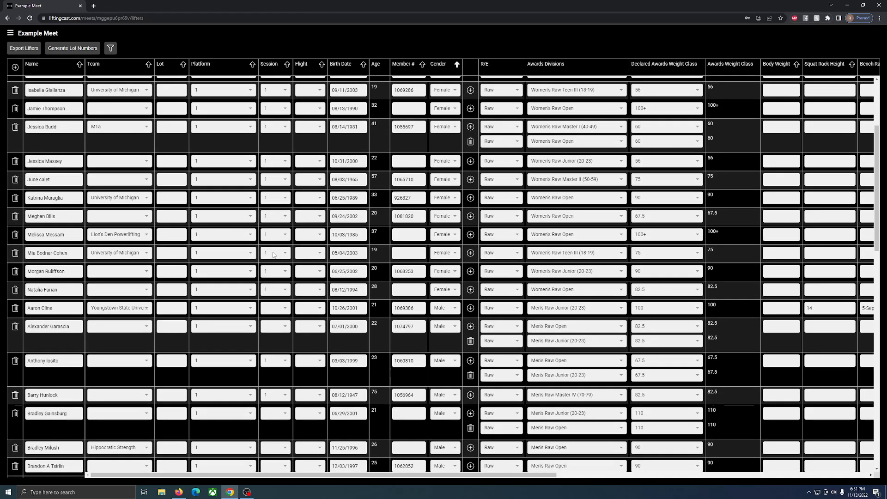
pyautogui.scroll(-1, 273, 255)
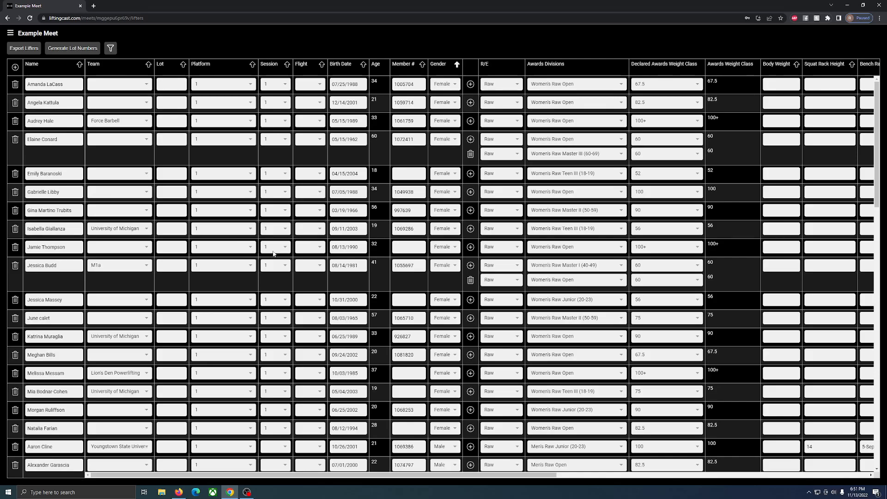
pyautogui.scroll(-5, 275, 251)
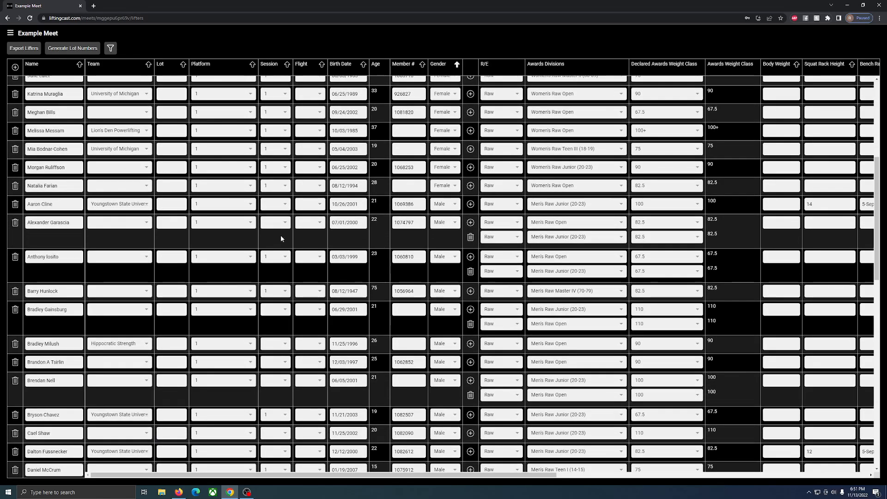
pyautogui.scroll(-2, 298, 205)
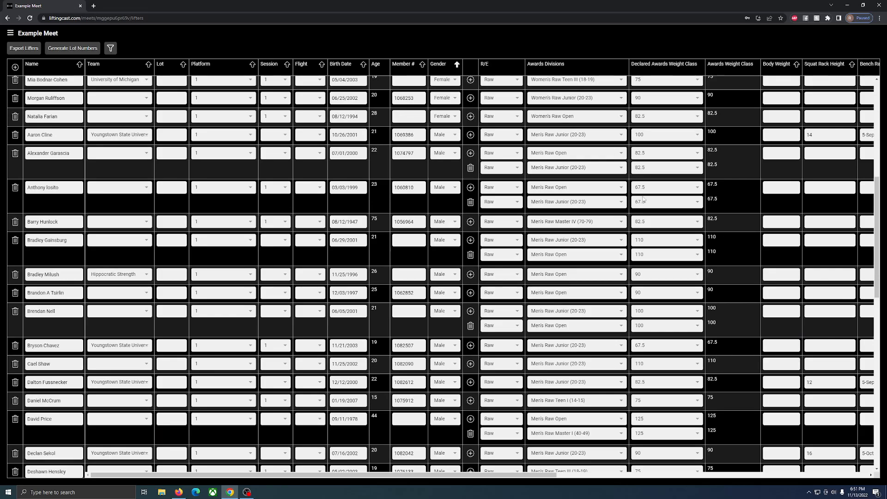
pyautogui.scroll(-3, 655, 212)
pyautogui.scroll(-1, 655, 212)
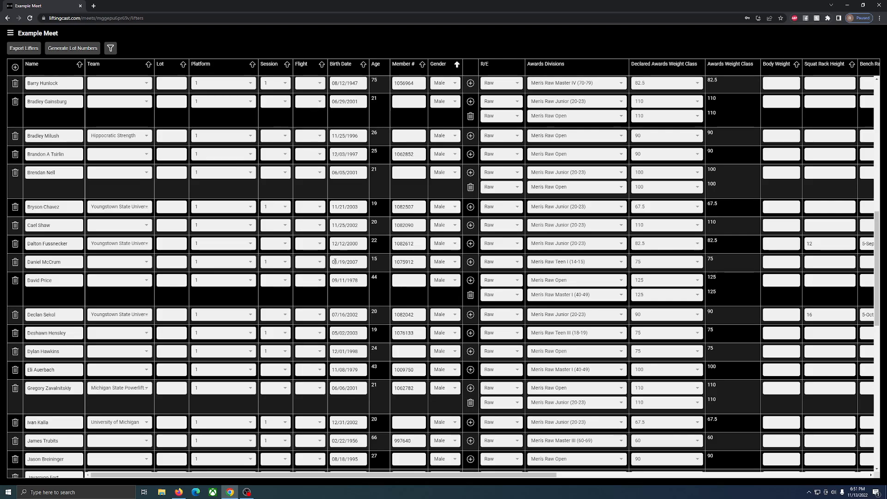
pyautogui.scroll(-1, 651, 276)
pyautogui.scroll(-1, 652, 276)
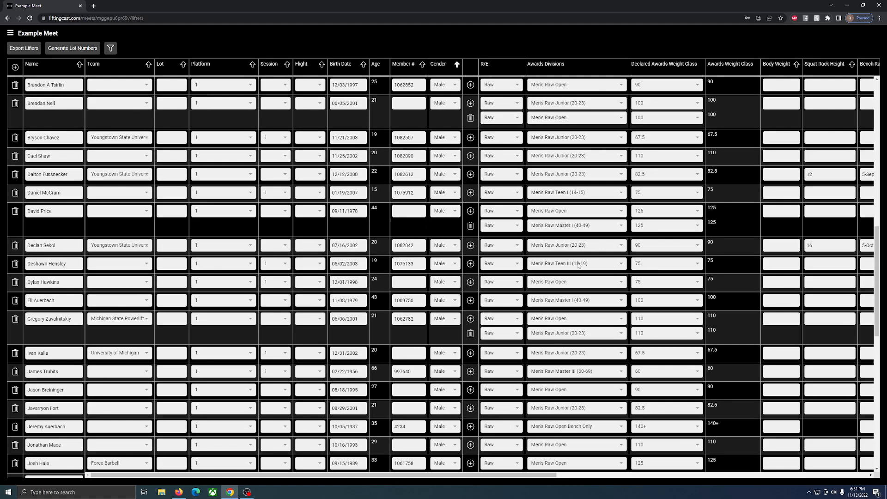
pyautogui.scroll(-3, 671, 293)
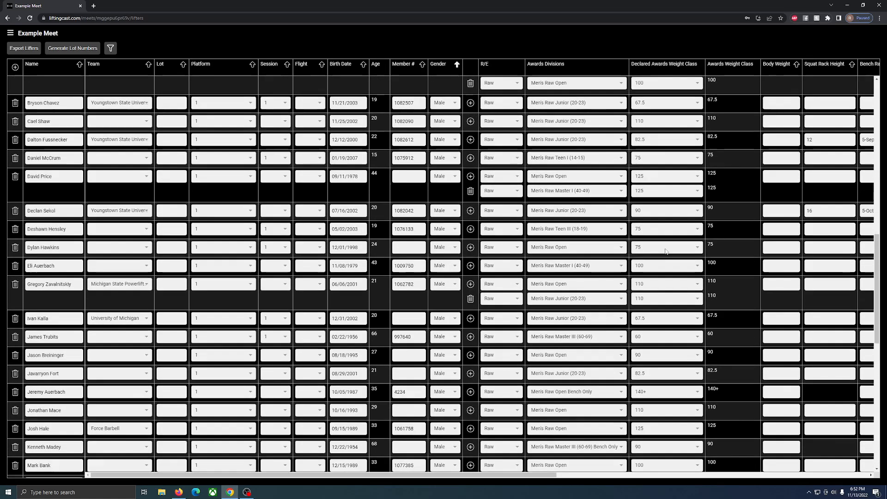
pyautogui.scroll(-1, 411, 248)
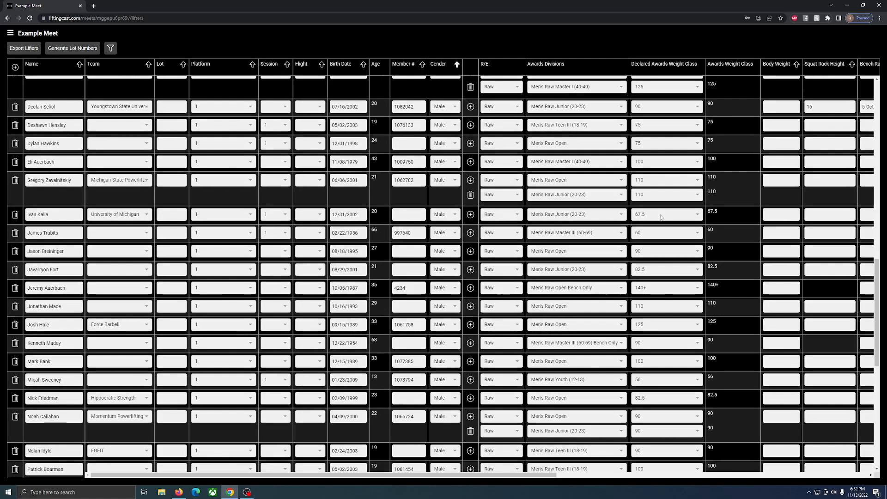
pyautogui.scroll(-1, 687, 222)
pyautogui.scroll(-1, 680, 217)
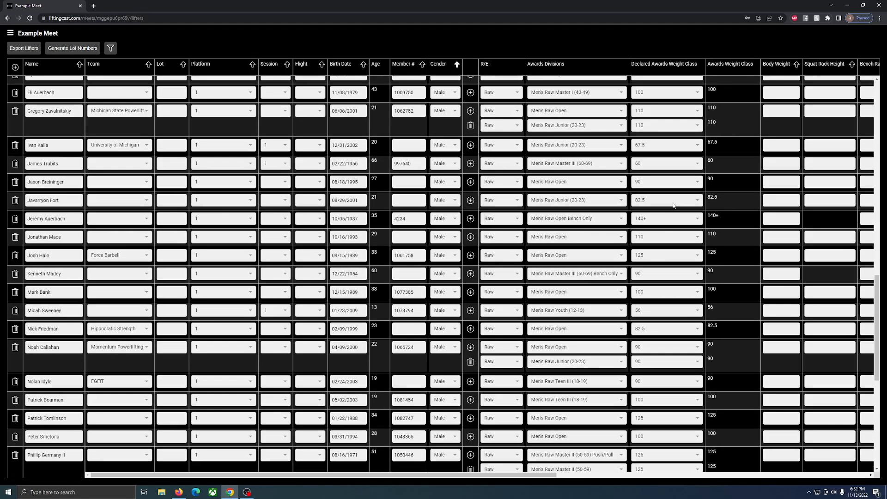
pyautogui.scroll(-2, 666, 208)
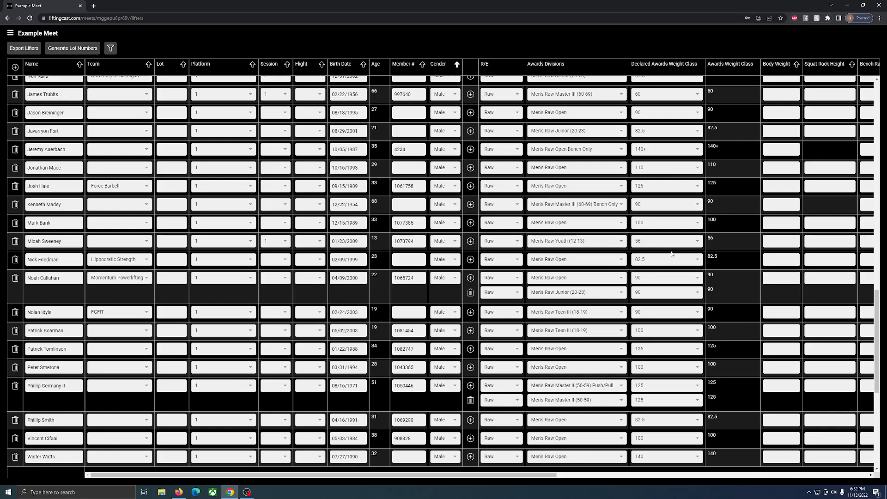
pyautogui.scroll(-1, 672, 254)
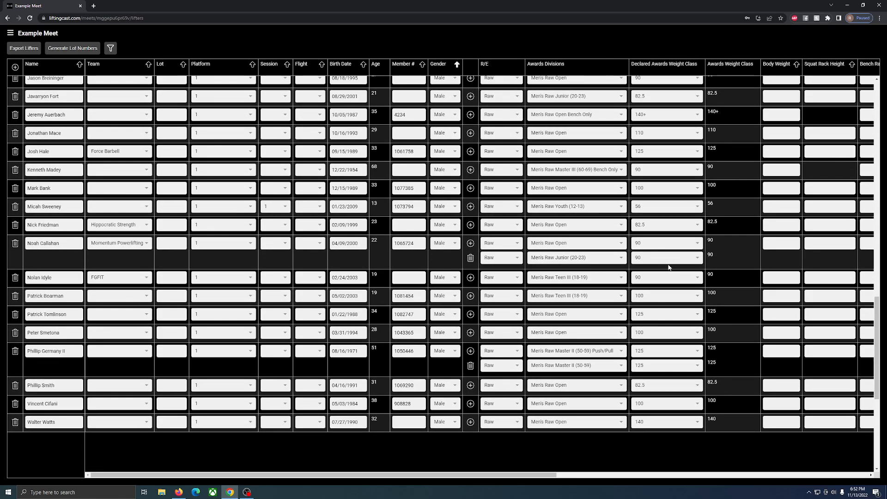
pyautogui.scroll(10, 667, 263)
pyautogui.scroll(15, 655, 257)
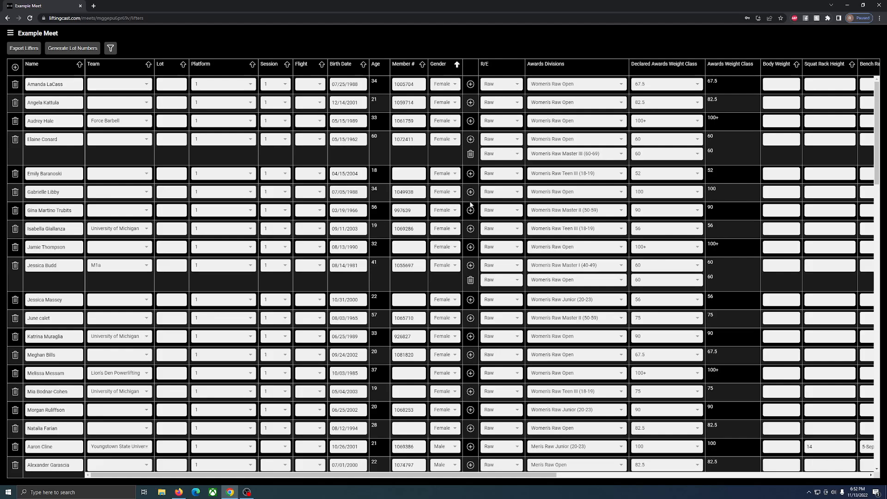
# Step: Export the lifters to the Desktop as example_meet_lifters_export.csv, replacing the existing file
pyautogui.click(8, 51)
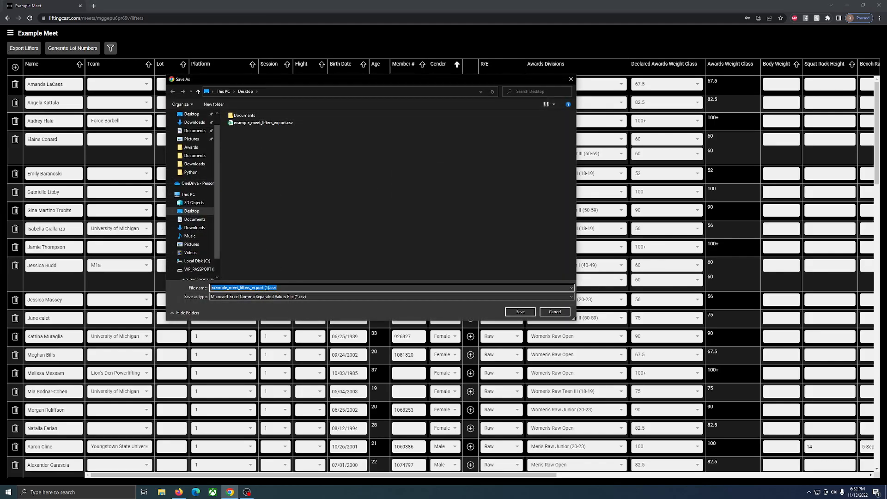
pyautogui.click(265, 288)
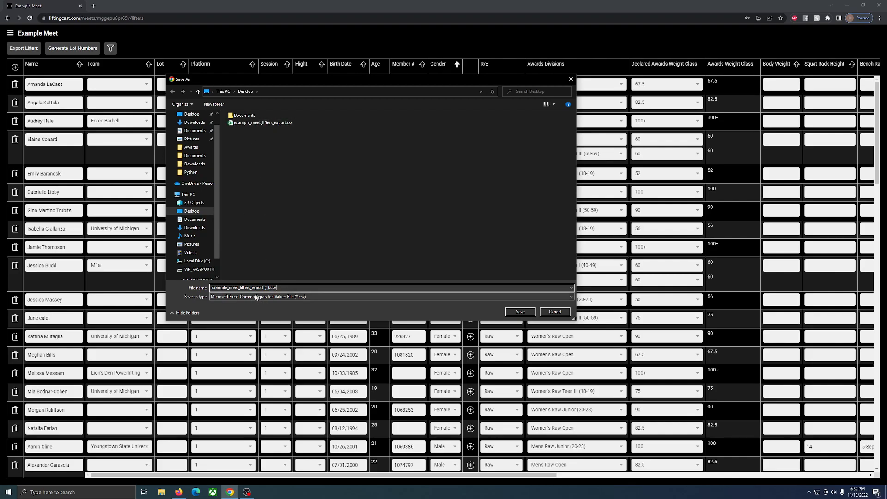
pyautogui.click(262, 123)
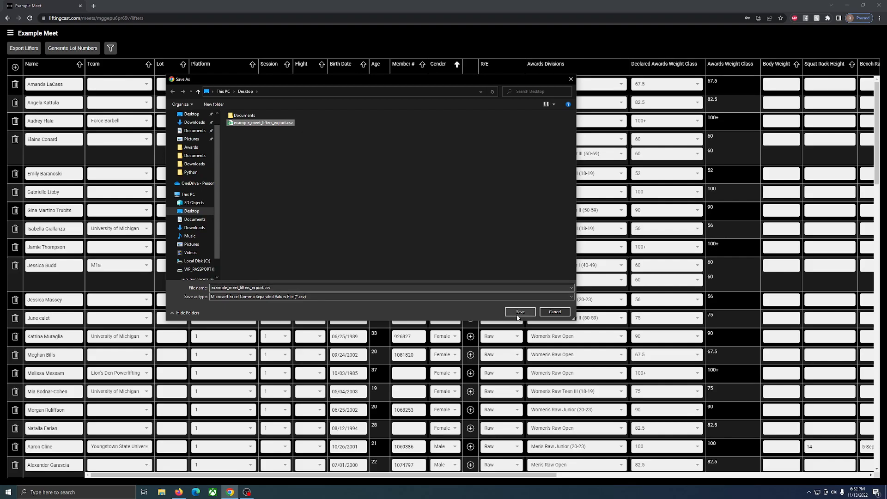
pyautogui.click(518, 313)
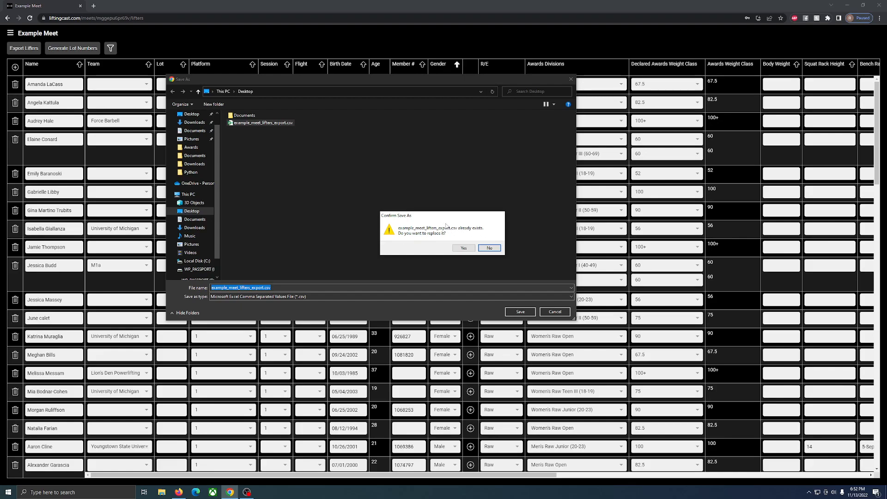
pyautogui.click(463, 248)
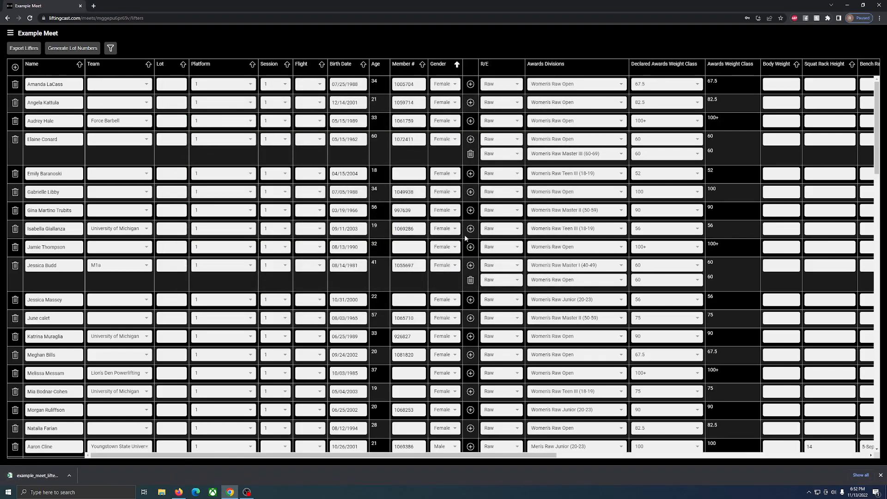
pyautogui.click(881, 475)
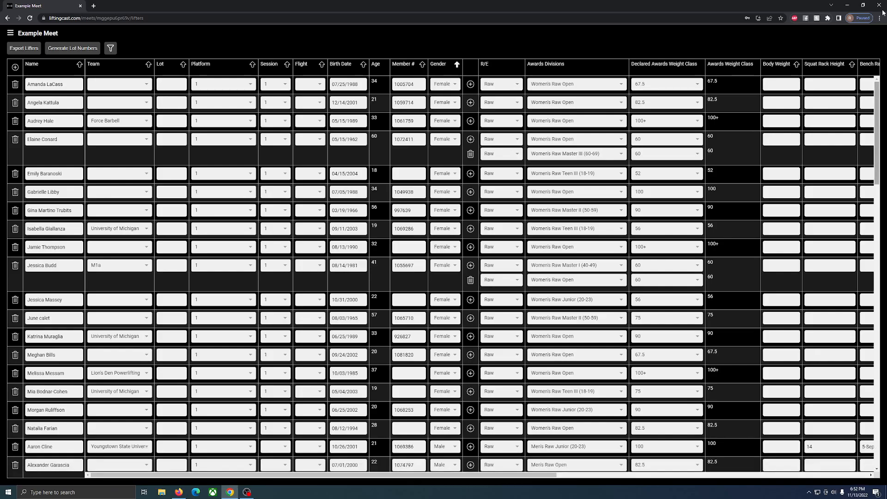
# Step: Open the exported lifter file from the desktop in Excel and filter the session column to show only blank entries
pyautogui.click(846, 5)
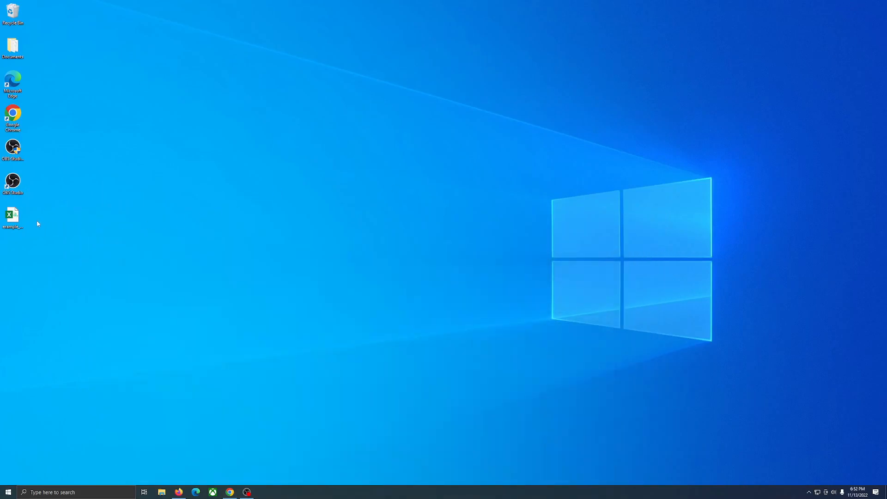
pyautogui.doubleClick(12, 217)
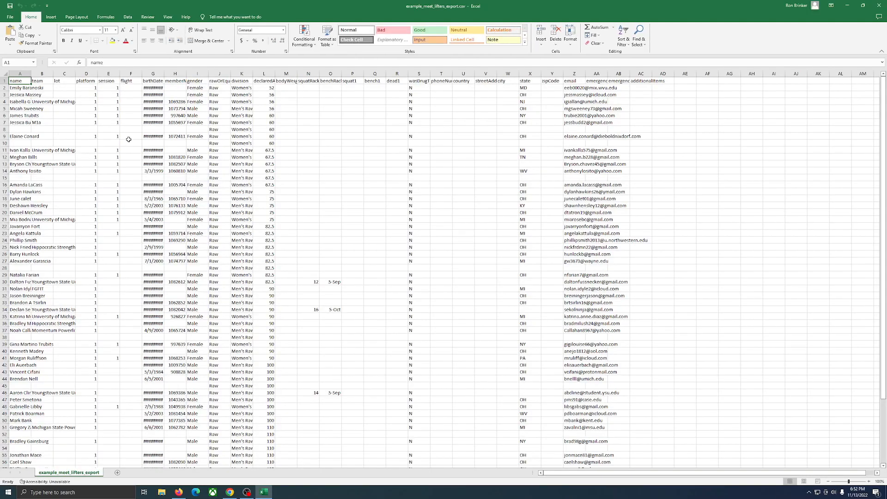
pyautogui.click(638, 40)
pyautogui.click(633, 80)
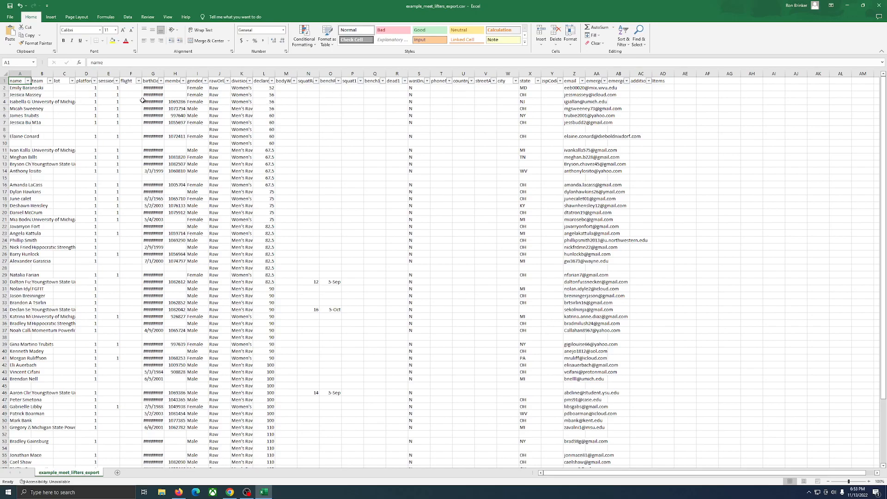
pyautogui.click(117, 82)
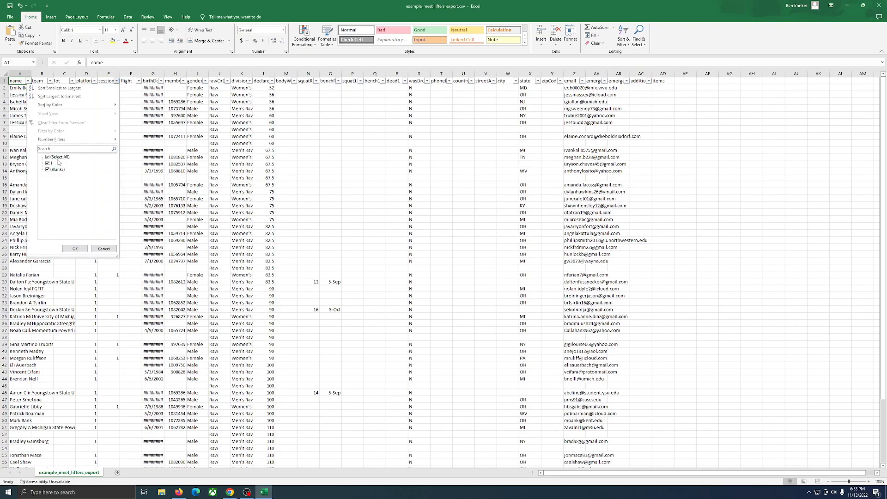
pyautogui.click(76, 249)
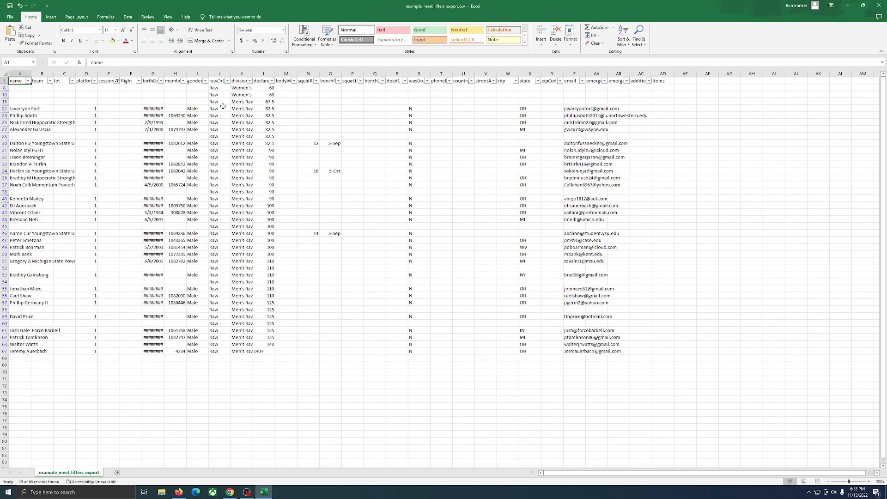
# Step: Check the 60 and 67.5 class rows without a session and widen the division column to fit its full names
pyautogui.moveTo(16, 88); pyautogui.dragTo(261, 102)
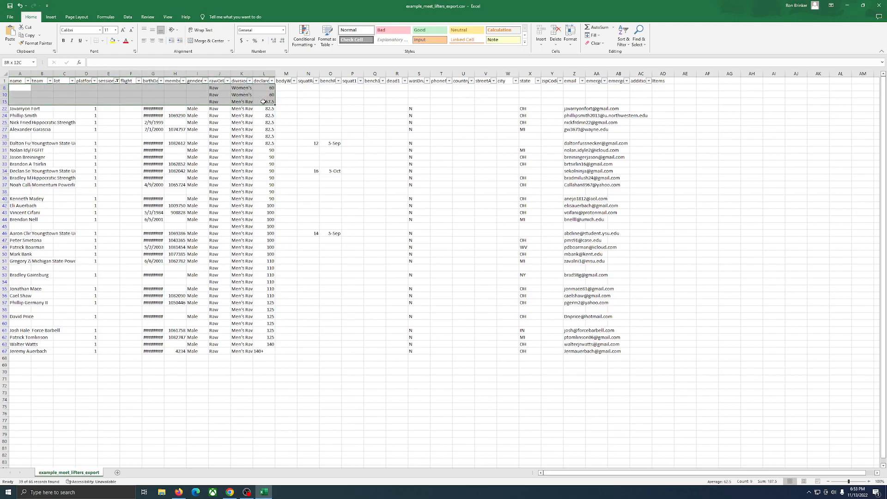
pyautogui.moveTo(264, 101); pyautogui.dragTo(265, 99)
pyautogui.doubleClick(254, 74)
pyautogui.click(290, 102)
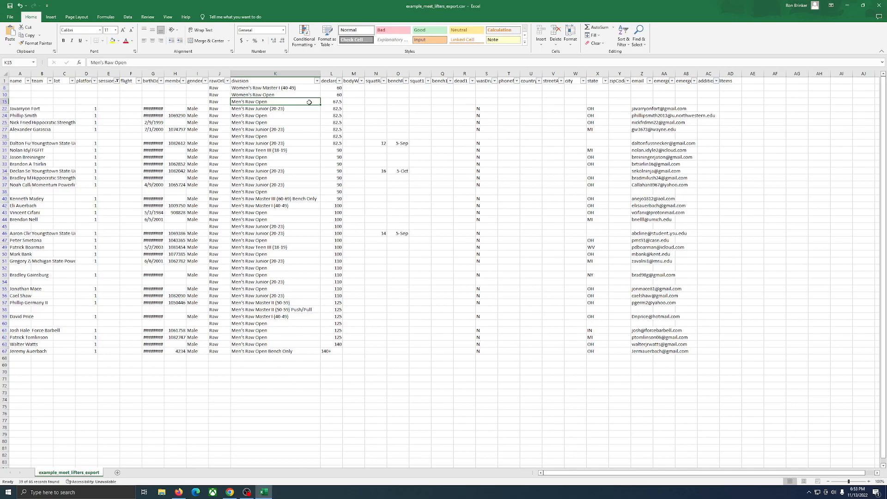
# Step: Examine the men without a session, covering the 82.5 class rows and the Men's Raw Master III (60-69) Bench Only row
pyautogui.moveTo(17, 108); pyautogui.dragTo(338, 144)
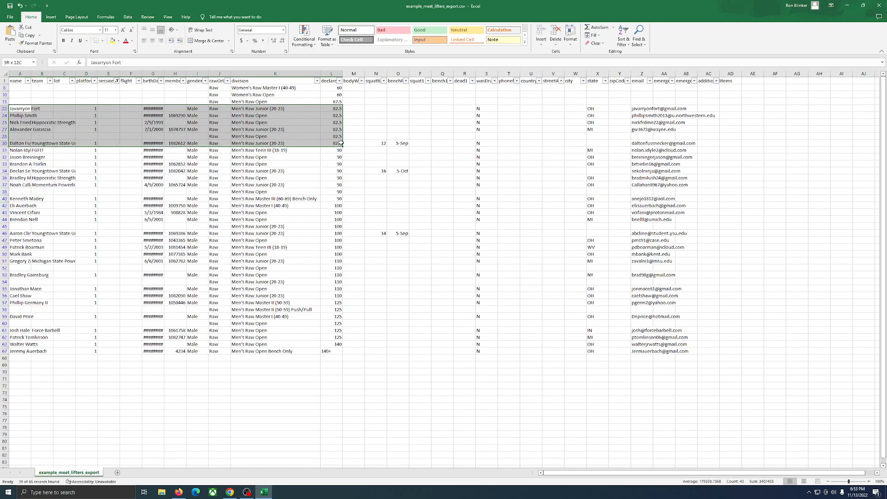
pyautogui.moveTo(342, 143)
pyautogui.mouseDown()
pyautogui.moveTo(357, 143)
pyautogui.moveTo(340, 143)
pyautogui.mouseUp()
pyautogui.click(344, 136)
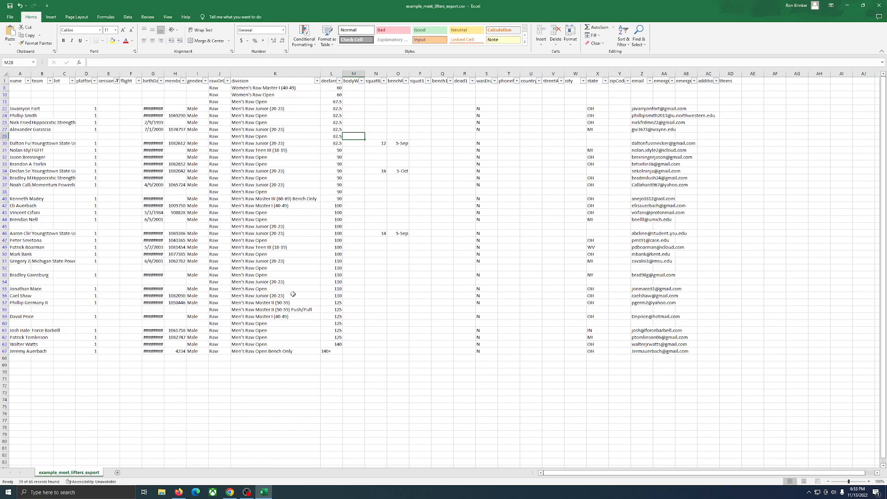
pyautogui.click(206, 81)
pyautogui.click(205, 81)
pyautogui.click(5, 199)
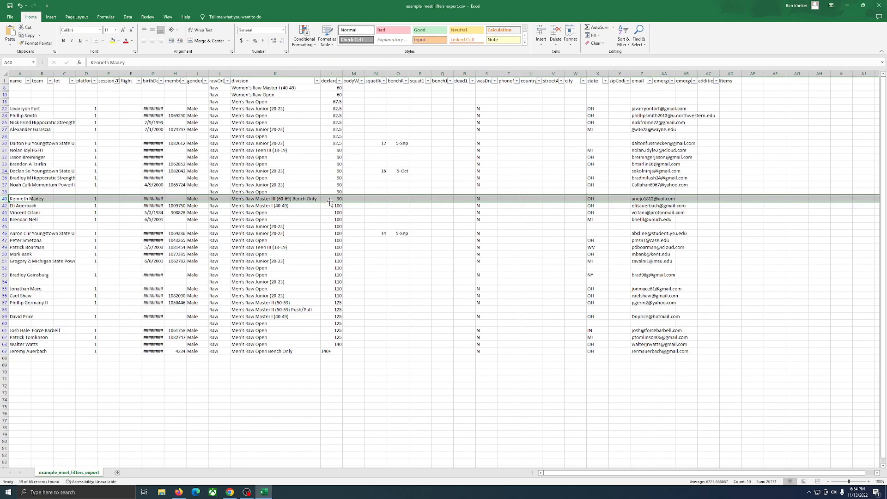
pyautogui.click(15, 199)
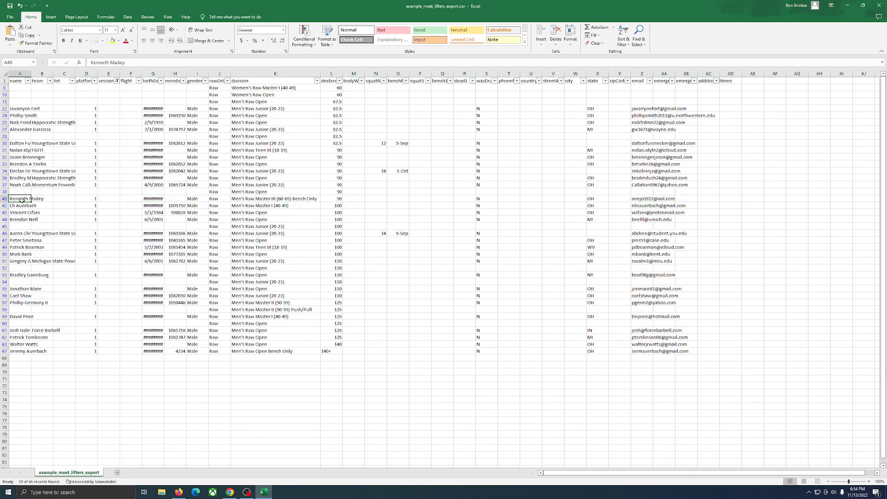
# Step: Switch back to LiftingCast, sort the lifters by name, and assign session 1 to the Men's Raw Master III (60-69) Bench Only lifter
pyautogui.click(231, 493)
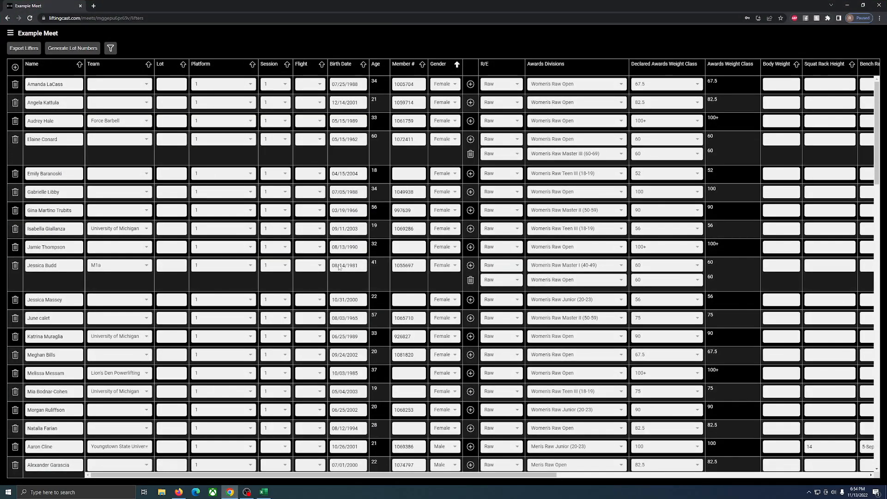
pyautogui.click(80, 65)
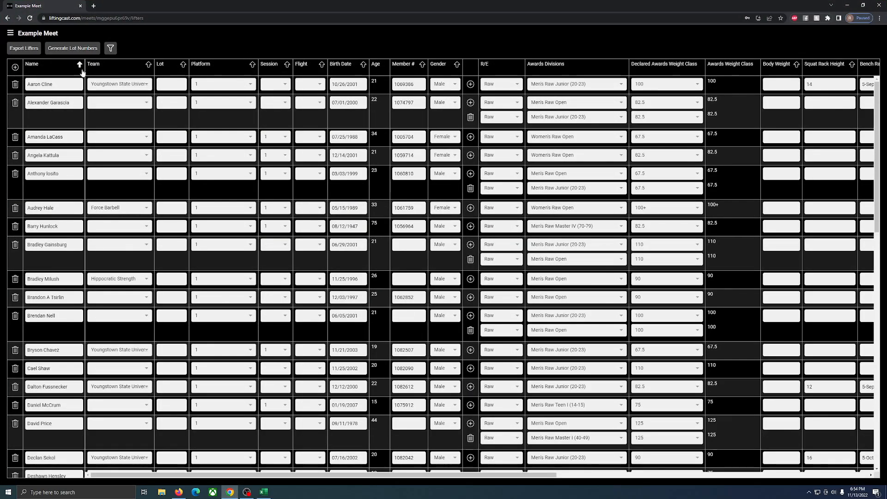
pyautogui.scroll(-5, 82, 204)
pyautogui.scroll(-10, 81, 204)
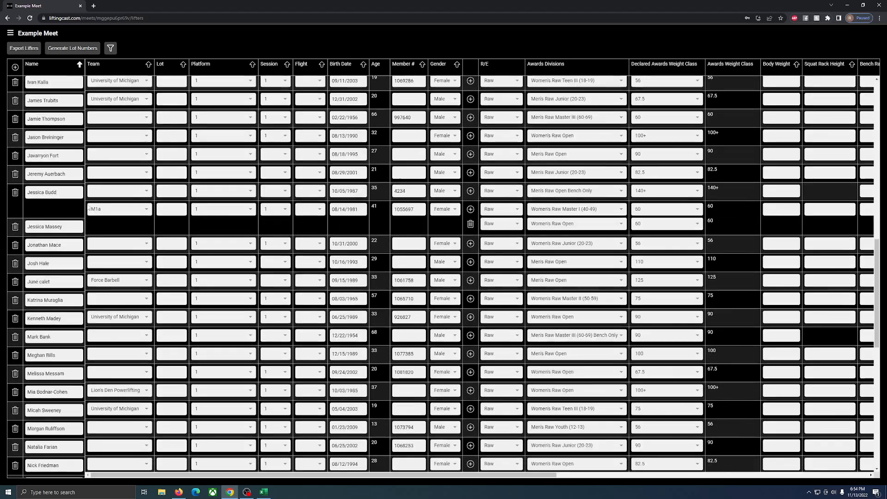
pyautogui.scroll(-4, 84, 207)
pyautogui.scroll(5, 76, 208)
pyautogui.scroll(1, 73, 206)
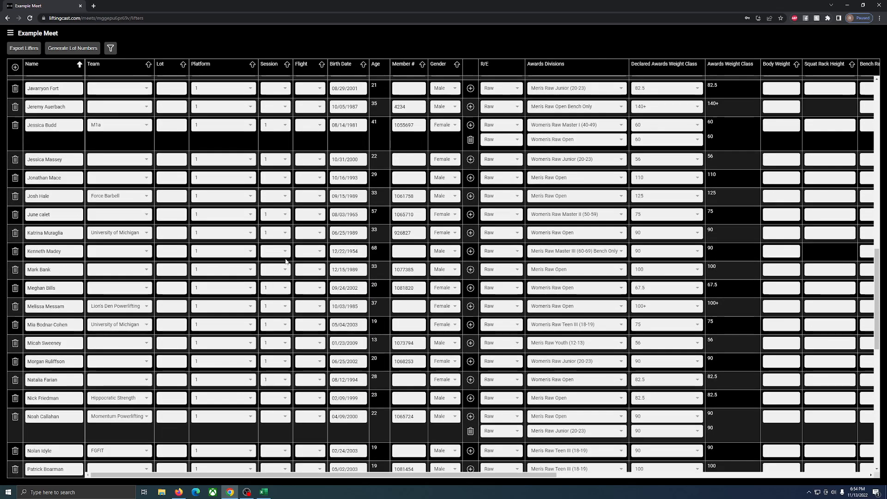
pyautogui.click(266, 252)
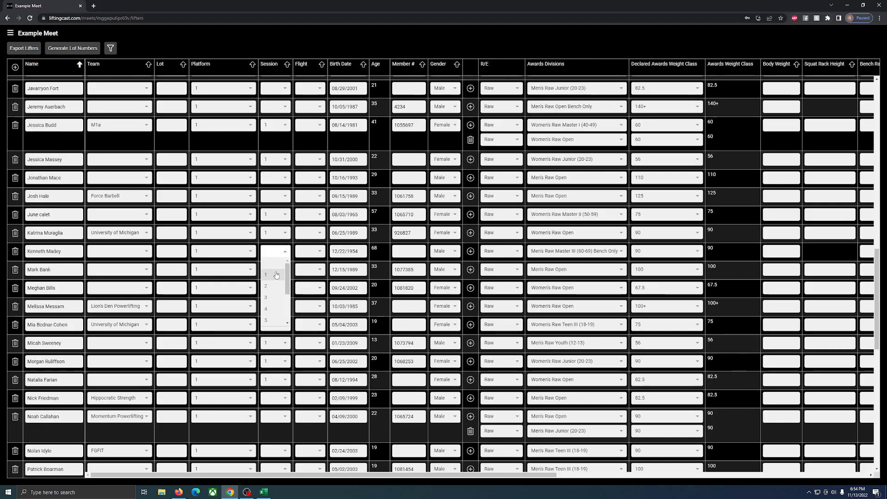
pyautogui.click(278, 277)
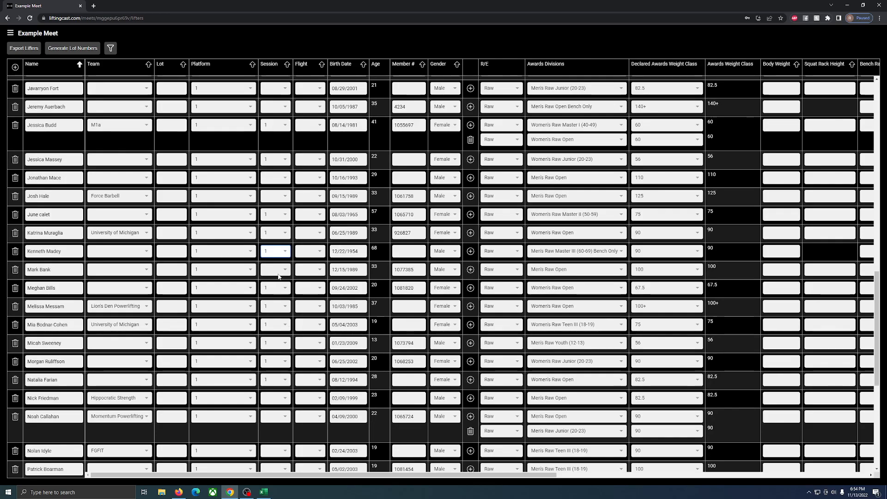
# Step: Open the meet roster and compare the unassigned lifters with those in session 1
pyautogui.click(11, 33)
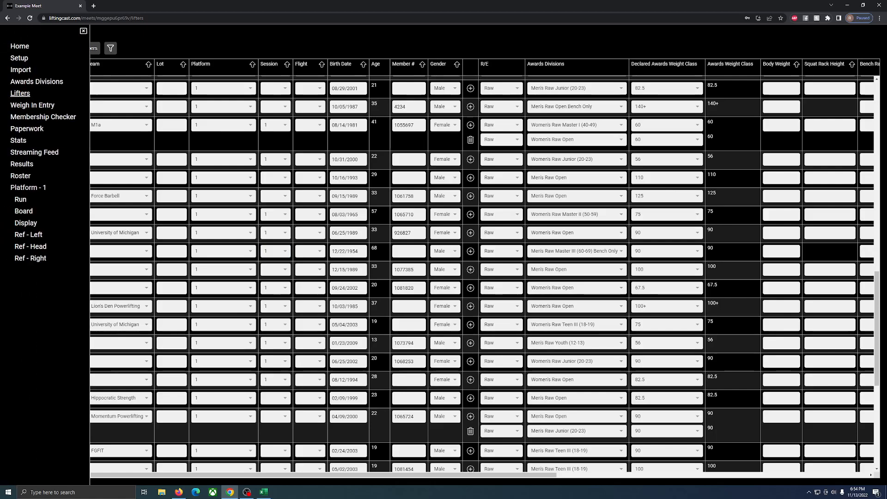
pyautogui.click(20, 180)
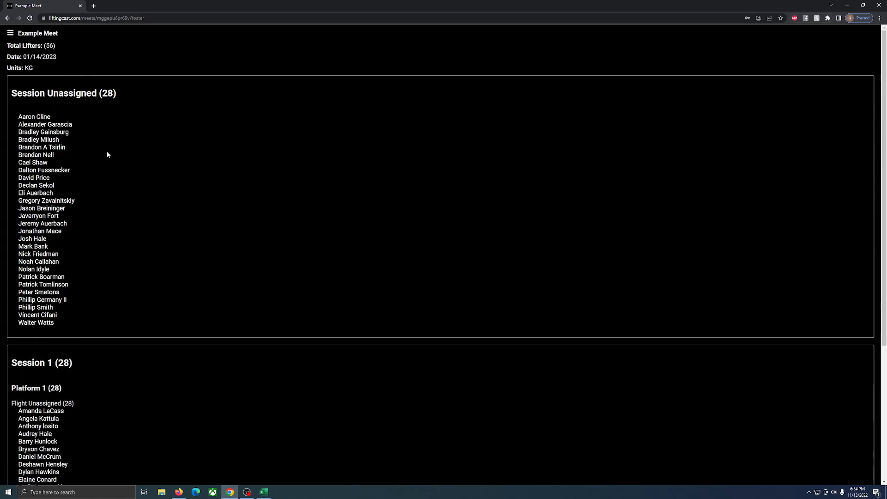
pyautogui.scroll(-4, 149, 259)
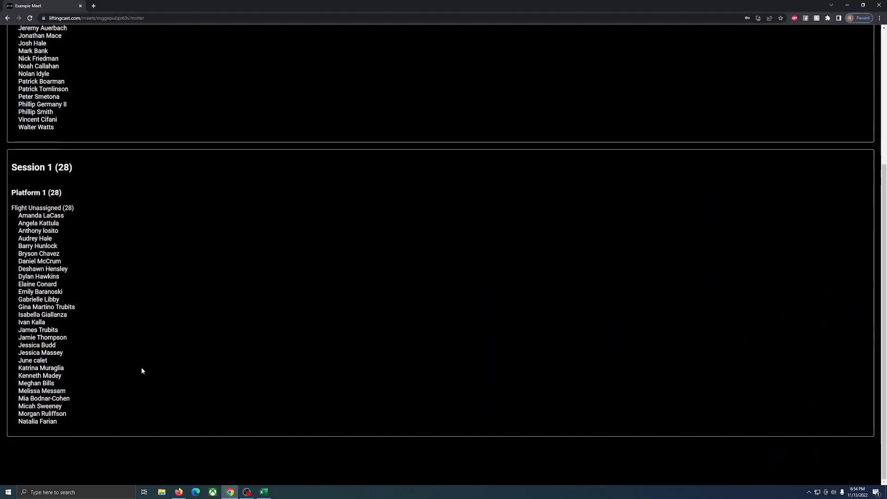
pyautogui.scroll(4, 141, 370)
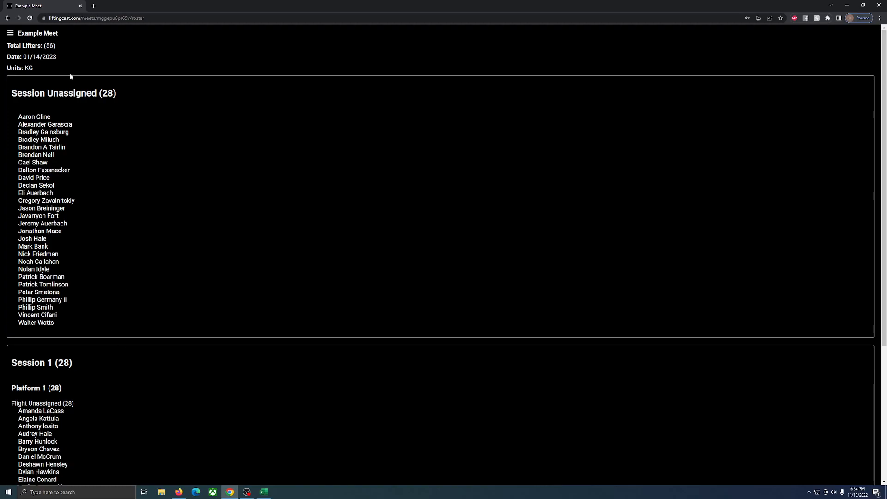
# Step: Return to the lifter list and sort it by session so the unassigned lifters come first
pyautogui.click(11, 34)
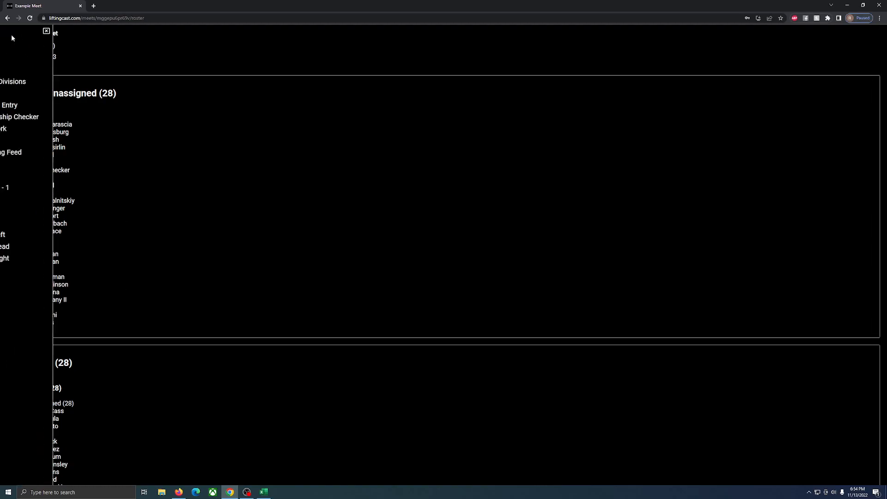
pyautogui.click(19, 93)
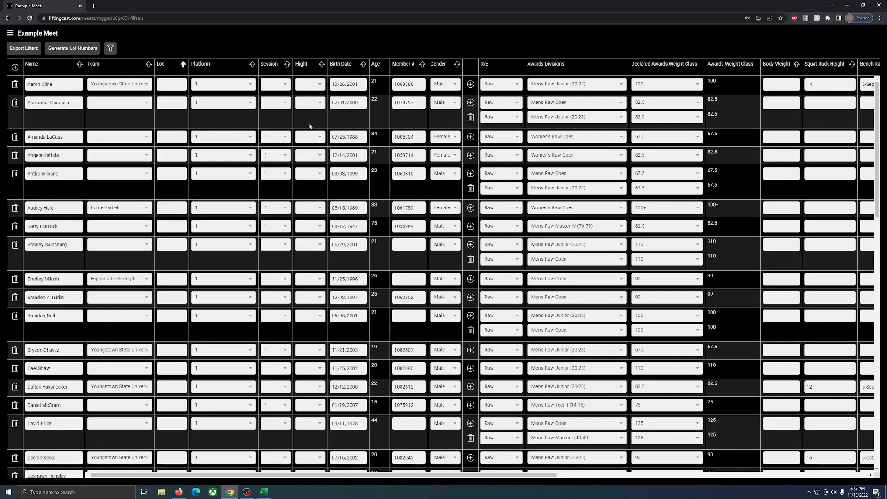
pyautogui.click(287, 64)
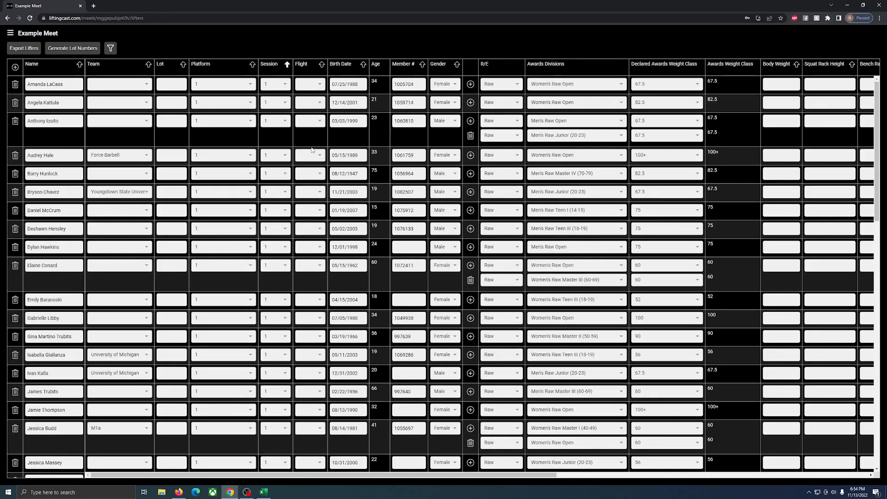
pyautogui.click(287, 65)
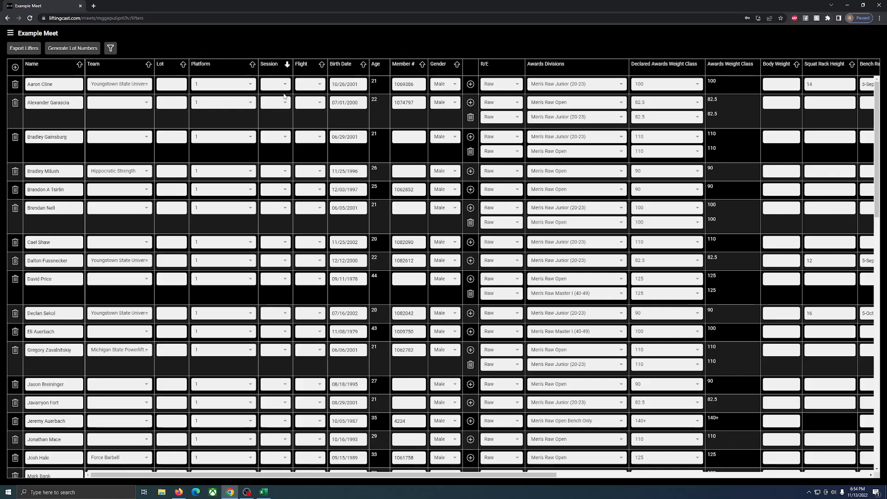
# Step: Assign session 2 to the first five unassigned men, from the 100 class Junior through the second single-entry 90 class Open lifter
pyautogui.click(274, 85)
pyautogui.click(264, 117)
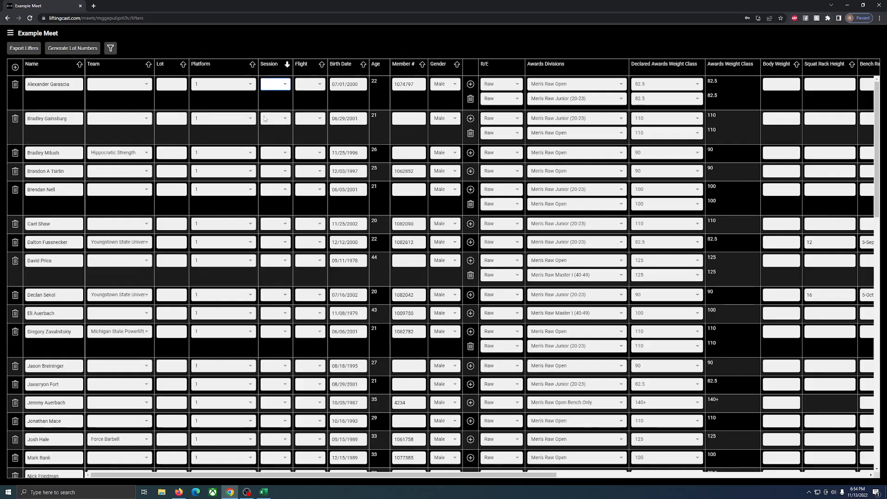
pyautogui.click(270, 85)
pyautogui.click(274, 116)
pyautogui.click(274, 85)
pyautogui.click(273, 115)
pyautogui.click(273, 85)
pyautogui.click(271, 118)
pyautogui.click(276, 85)
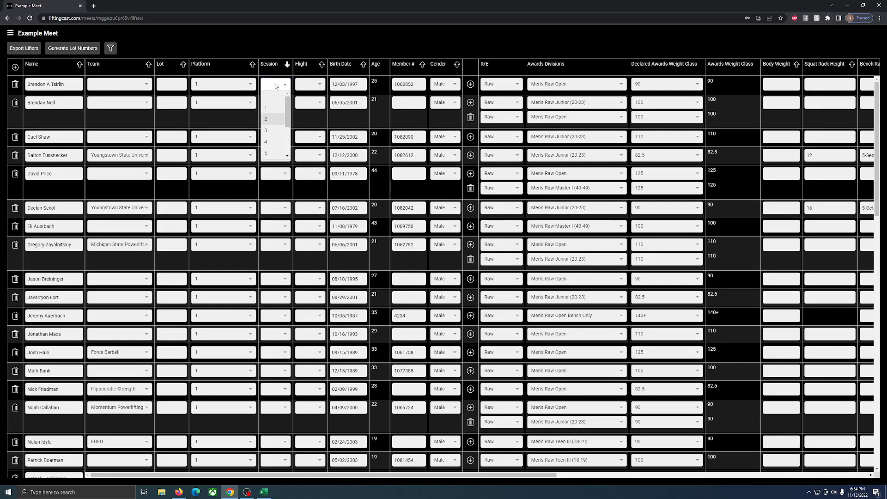
pyautogui.click(268, 119)
# Step: Assign session 2 to the next four unassigned men, from the 100 class Junior/Open lifter through the 125 class Open/Master I lifter
pyautogui.click(276, 86)
pyautogui.click(275, 84)
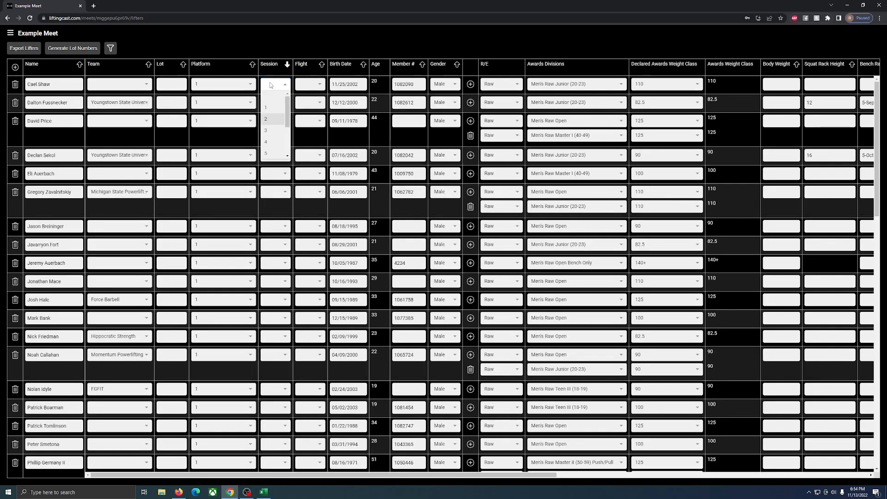
pyautogui.click(277, 119)
pyautogui.click(276, 84)
pyautogui.click(277, 118)
pyautogui.click(273, 85)
pyautogui.click(272, 118)
pyautogui.click(272, 86)
pyautogui.click(276, 118)
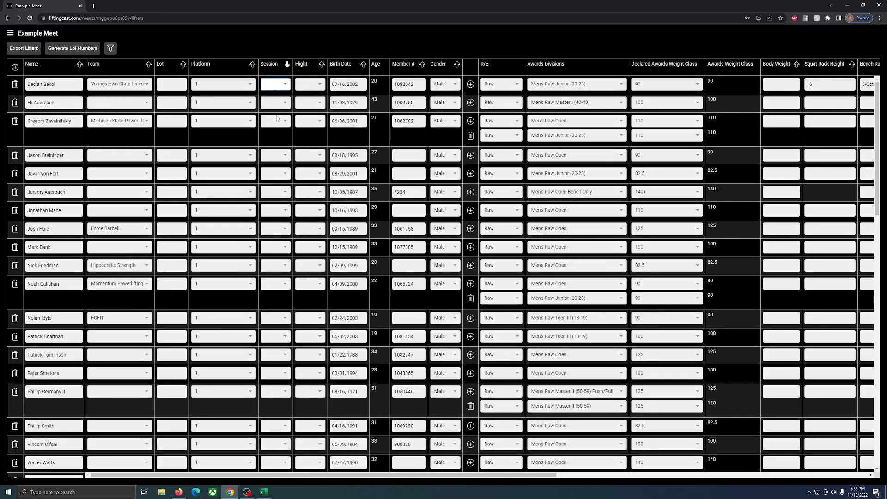
# Step: Assign session 2 to the next six unassigned men, from the 90 class Junior lifter through the 140+ class Open Bench Only lifter
pyautogui.click(273, 85)
pyautogui.click(270, 118)
pyautogui.click(273, 85)
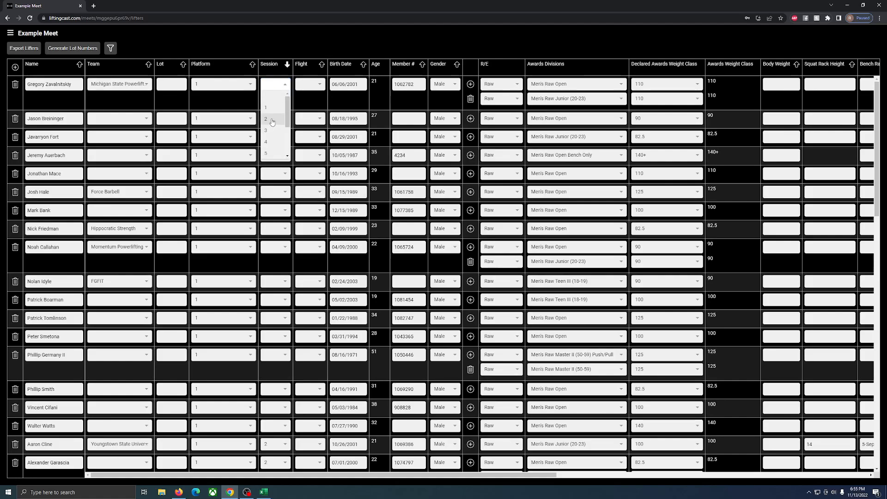
pyautogui.click(272, 119)
pyautogui.click(272, 85)
pyautogui.click(272, 119)
pyautogui.click(273, 86)
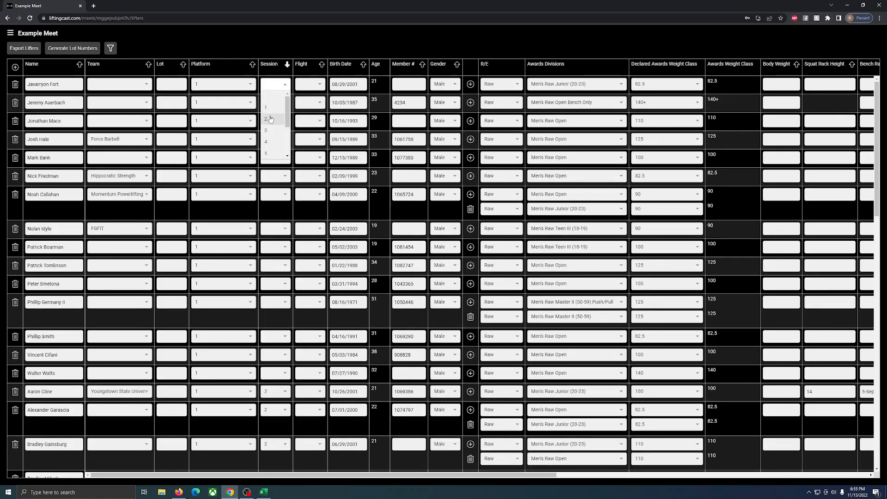
pyautogui.click(272, 119)
pyautogui.click(273, 86)
pyautogui.click(272, 119)
# Step: Assign session 2 to the next four unassigned men, from the 110 class Open lifter through the 82.5 class Open lifter
pyautogui.click(273, 86)
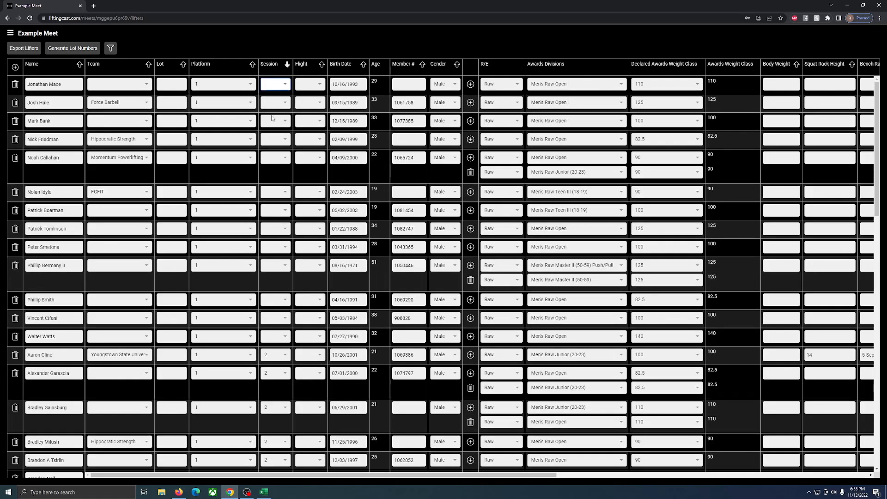
pyautogui.click(272, 118)
pyautogui.click(273, 85)
pyautogui.click(273, 119)
pyautogui.click(273, 86)
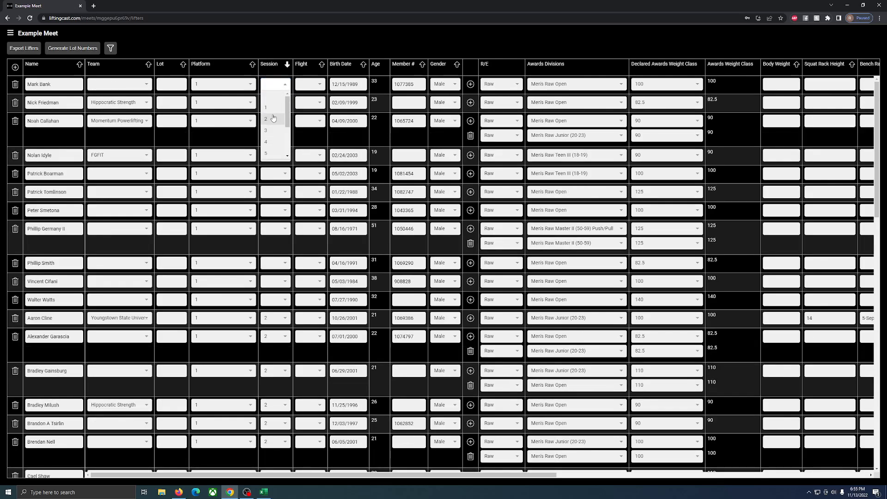
pyautogui.click(272, 119)
pyautogui.click(272, 85)
pyautogui.click(272, 119)
# Step: Assign session 2 to the next four unassigned men, from the 90 class Open/Junior lifter through the 125 class Open lifter
pyautogui.click(273, 86)
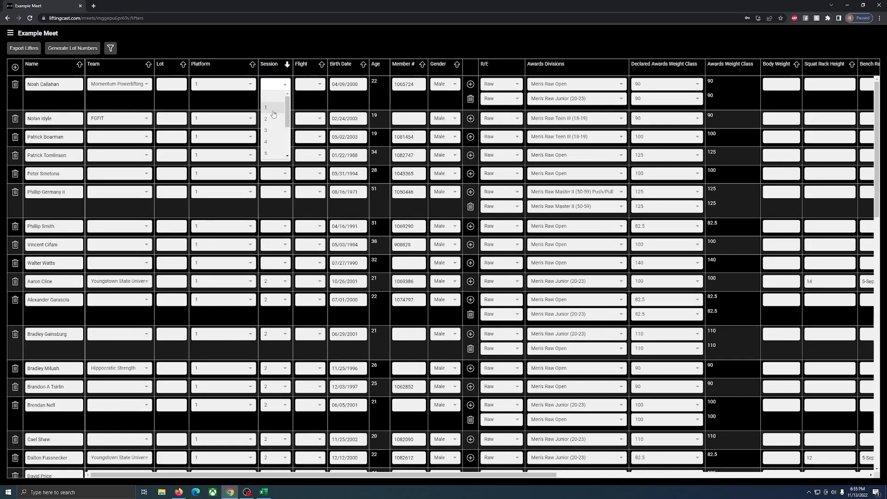
pyautogui.click(272, 119)
pyautogui.click(273, 85)
pyautogui.click(272, 118)
pyautogui.click(273, 86)
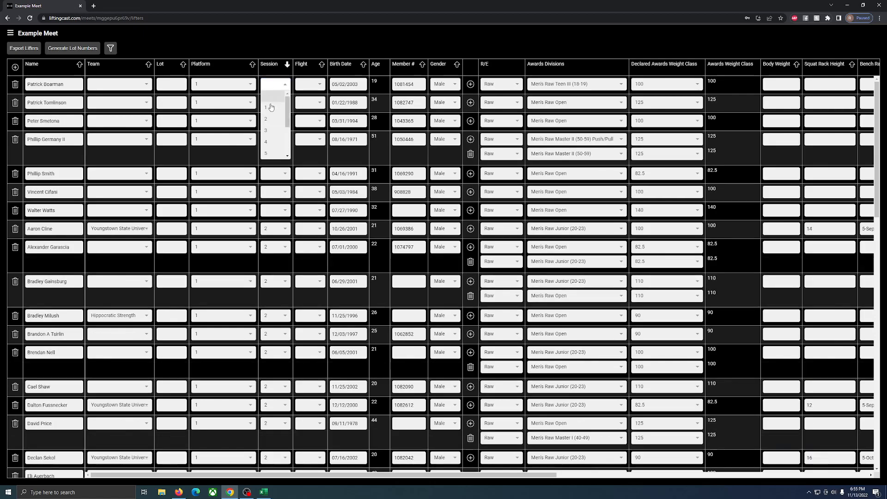
pyautogui.click(272, 118)
pyautogui.click(273, 86)
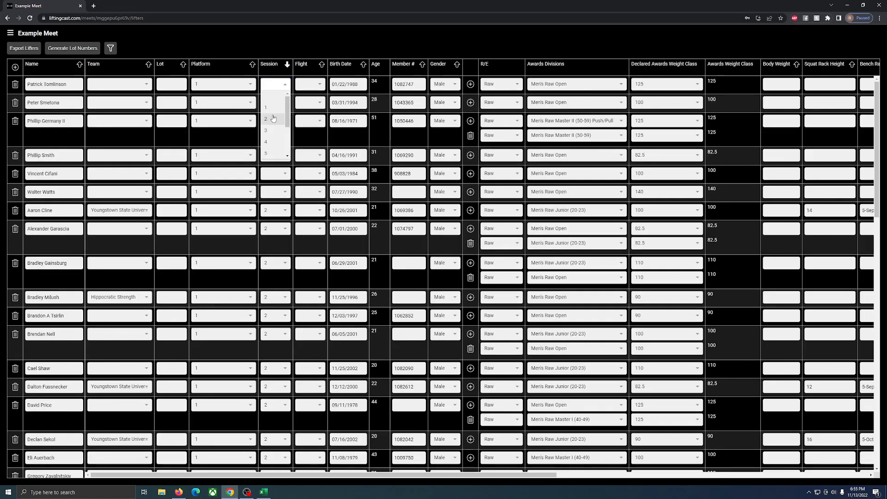
pyautogui.click(272, 119)
# Step: Assign session 2 to the last five unassigned men, from the 100 class Open lifter through the 140 class Open lifter
pyautogui.click(273, 85)
pyautogui.click(272, 118)
pyautogui.click(273, 85)
pyautogui.click(272, 119)
pyautogui.click(273, 85)
pyautogui.click(273, 118)
pyautogui.click(273, 85)
pyautogui.click(272, 118)
pyautogui.click(273, 85)
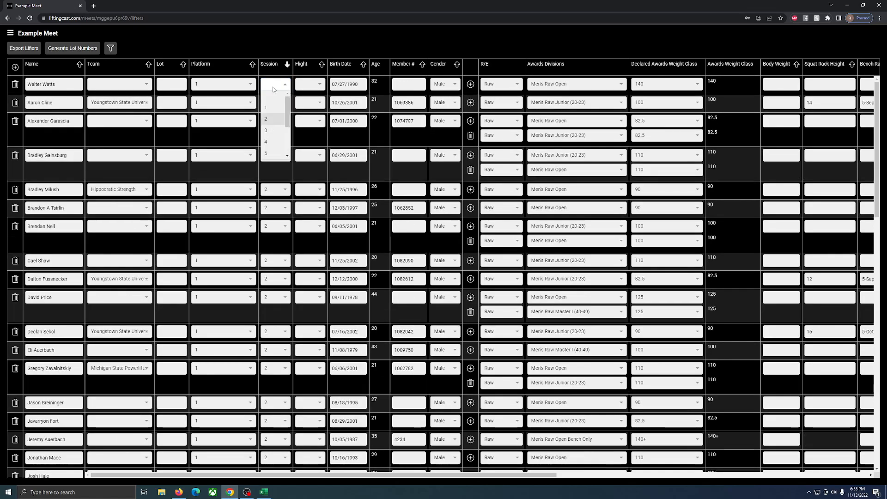
pyautogui.click(272, 119)
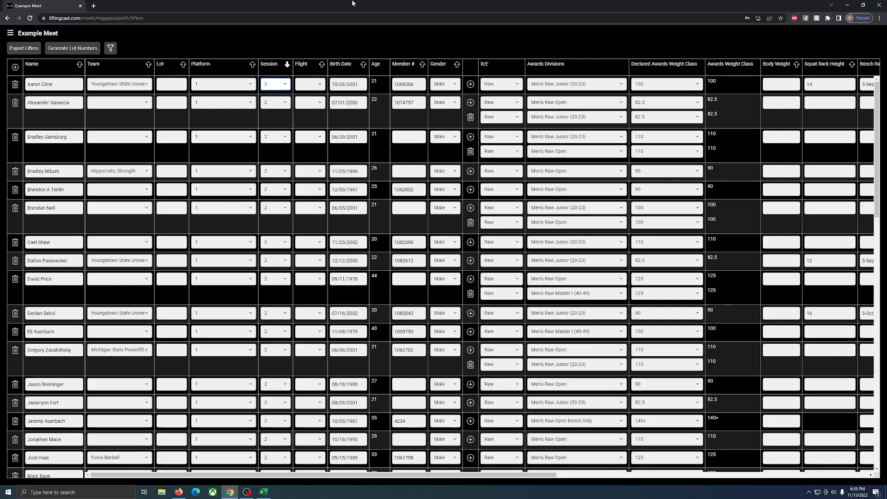
# Step: Open the meet roster and compare the lifters listed in session 1 and session 2
pyautogui.click(10, 34)
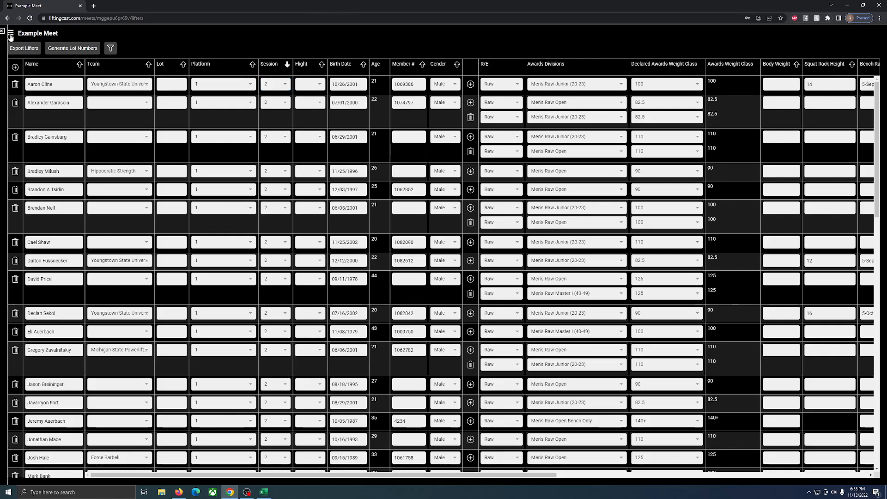
pyautogui.click(20, 176)
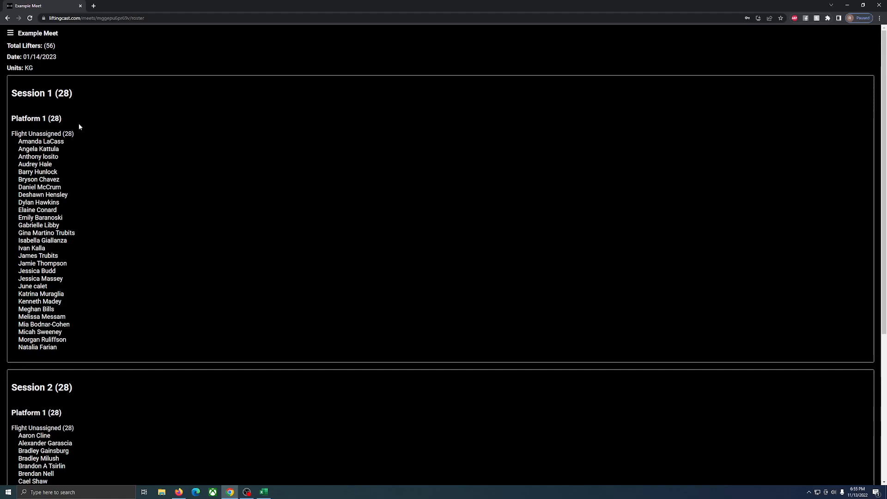
pyautogui.scroll(-5, 101, 223)
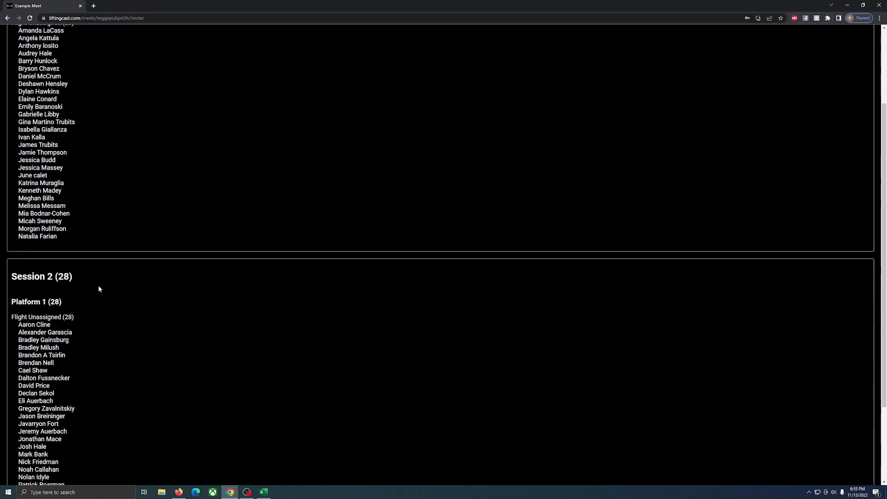
pyautogui.scroll(-1, 131, 273)
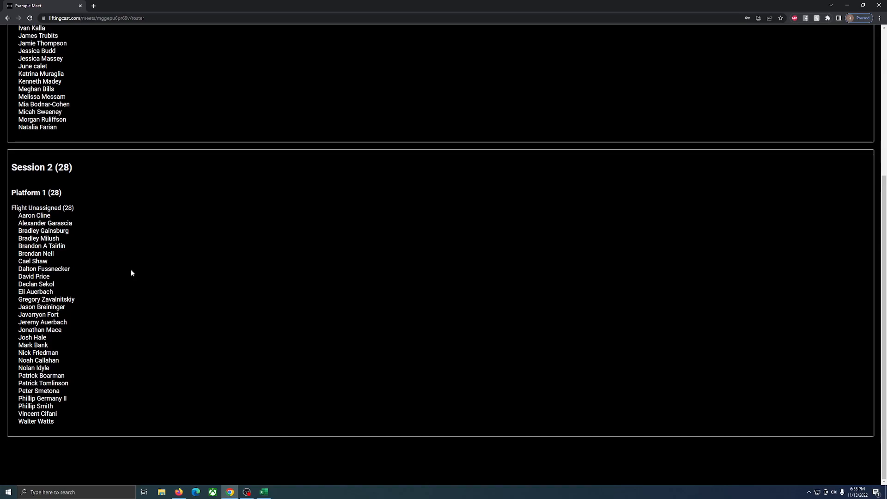
pyautogui.scroll(5, 79, 217)
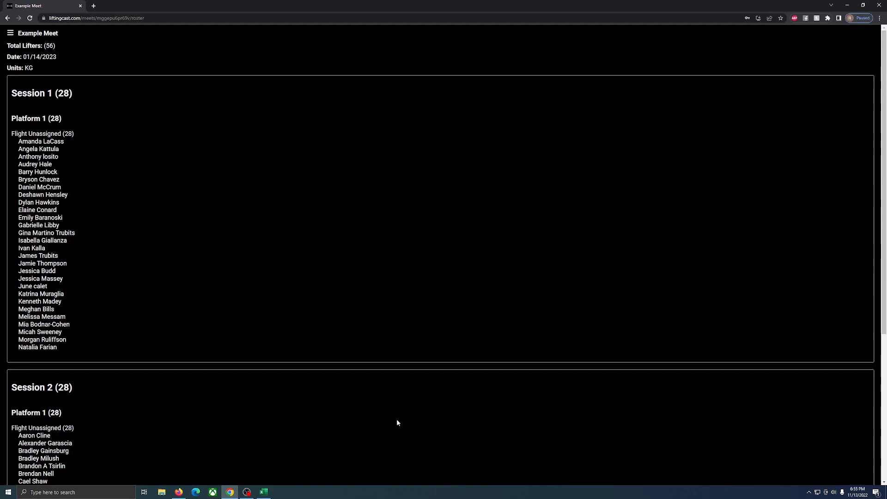
# Step: Switch to Excel and close the old lifter export without saving its changes
pyautogui.click(263, 493)
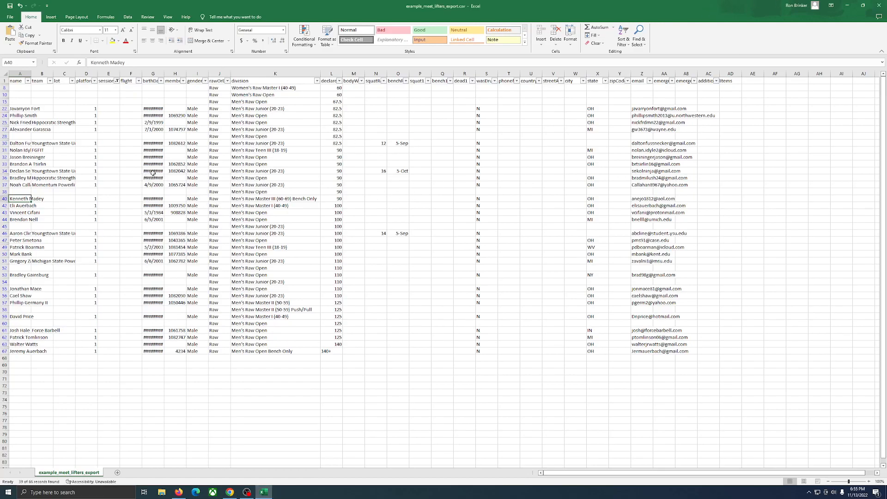
pyautogui.click(879, 5)
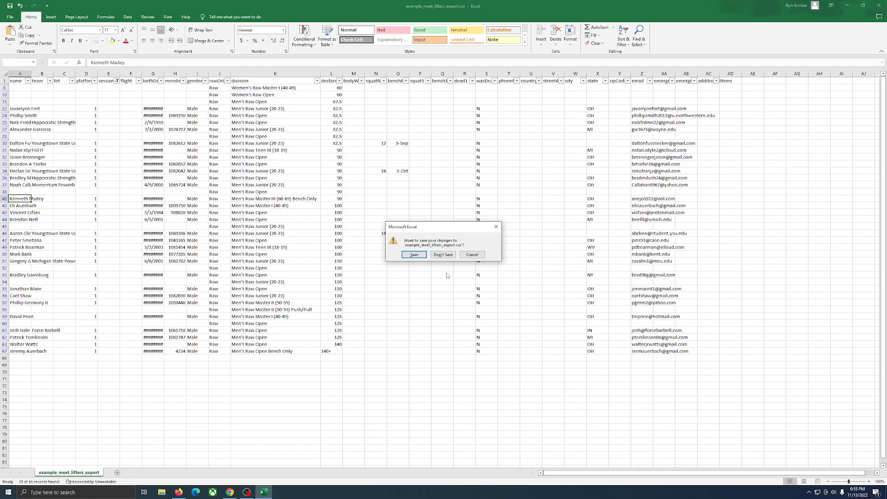
pyautogui.click(443, 255)
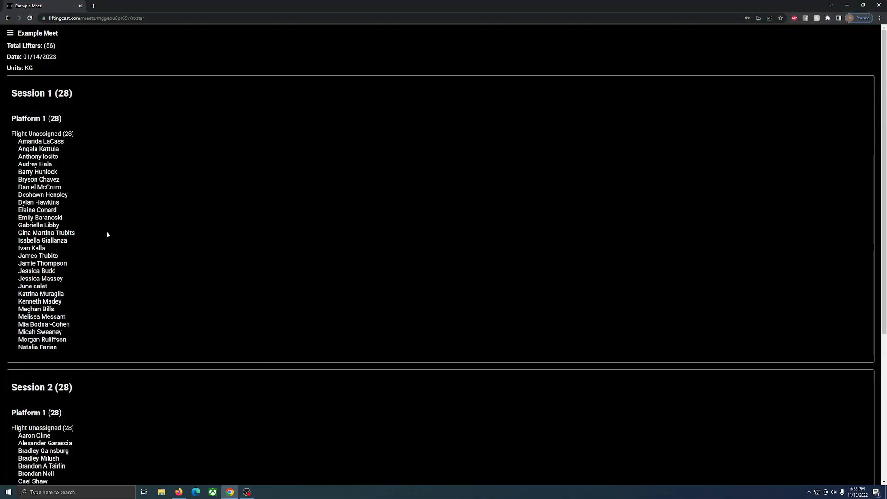
# Step: Export the updated lifter list to the desktop, overwriting example_meet_lifters_export.csv
pyautogui.click(10, 33)
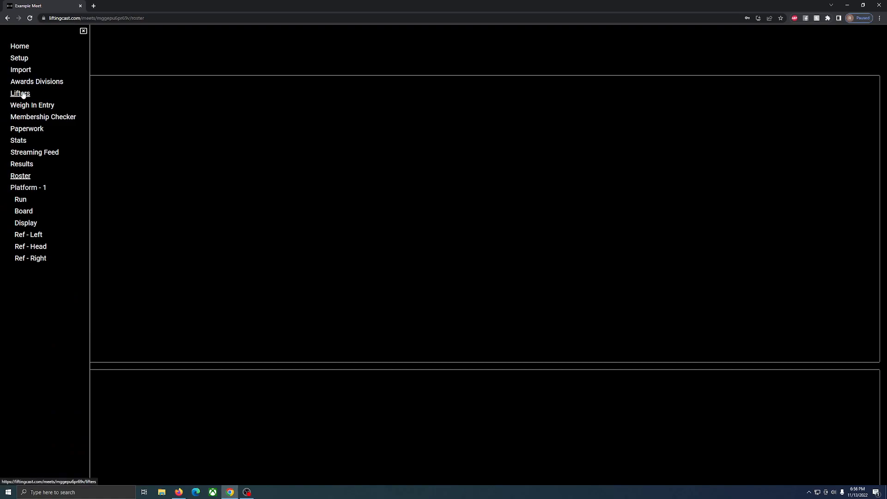
pyautogui.click(21, 94)
pyautogui.click(23, 48)
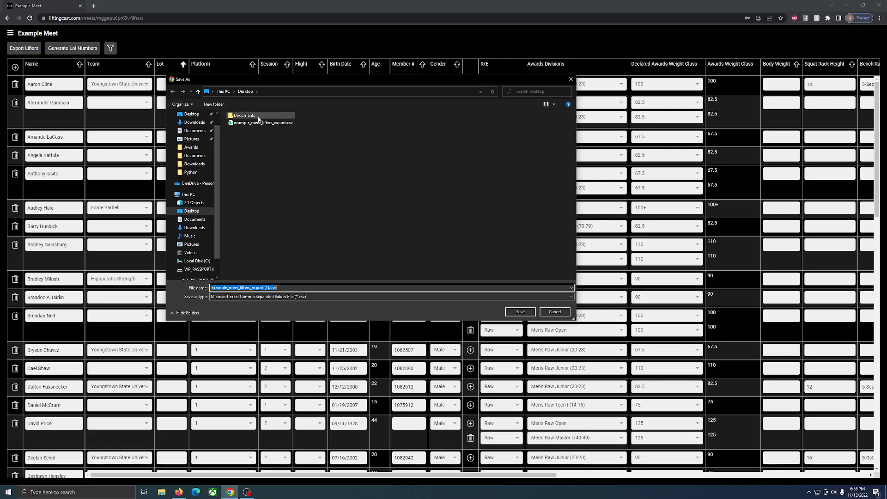
pyautogui.click(255, 123)
pyautogui.click(525, 313)
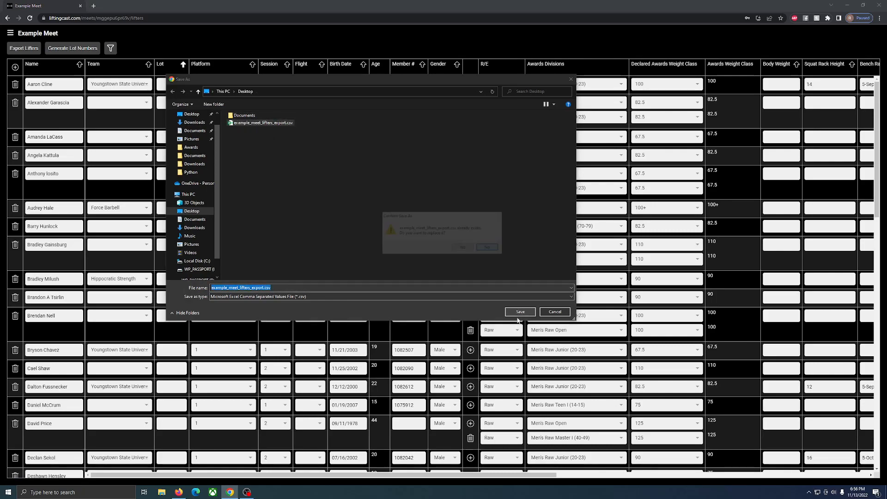
pyautogui.click(465, 246)
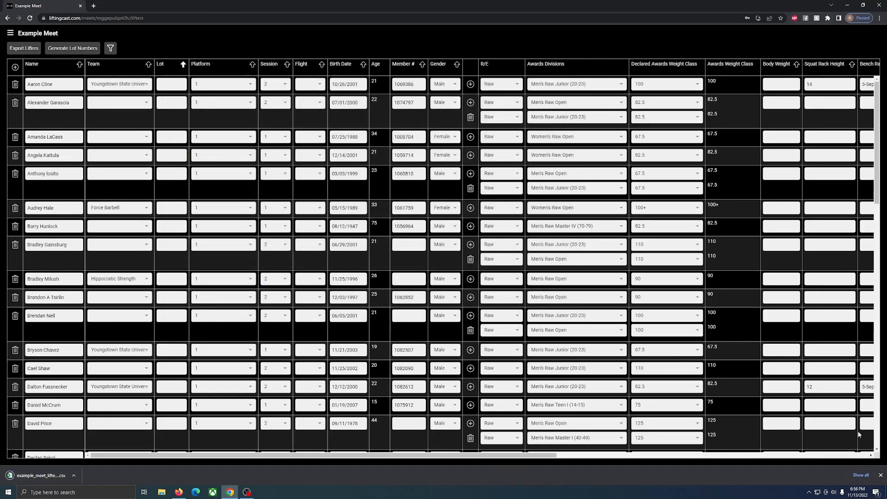
pyautogui.click(881, 476)
# Step: Open the new lifter export from the desktop in Excel and filter its session column to exclude session 2
pyautogui.click(848, 5)
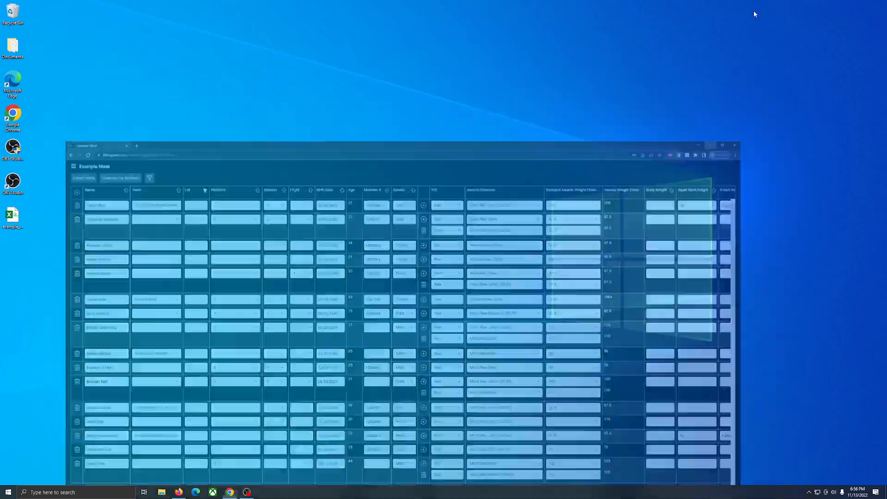
pyautogui.doubleClick(20, 226)
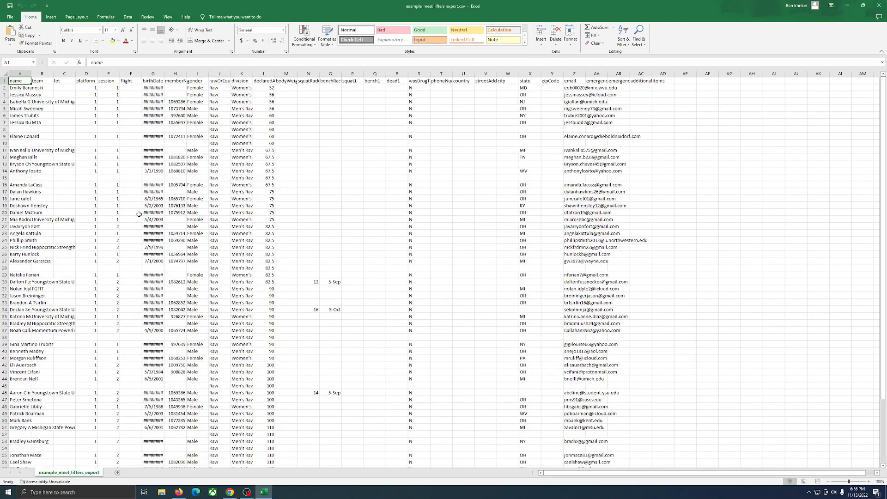
pyautogui.click(624, 39)
pyautogui.click(636, 82)
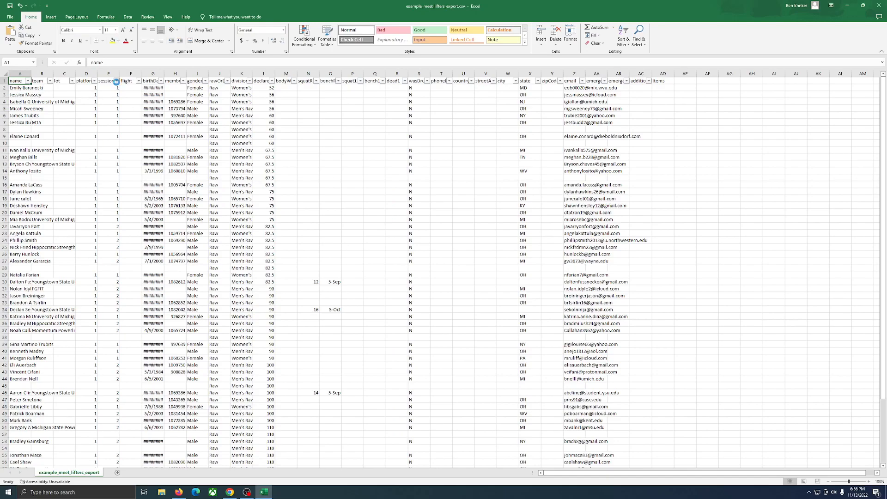
pyautogui.click(116, 81)
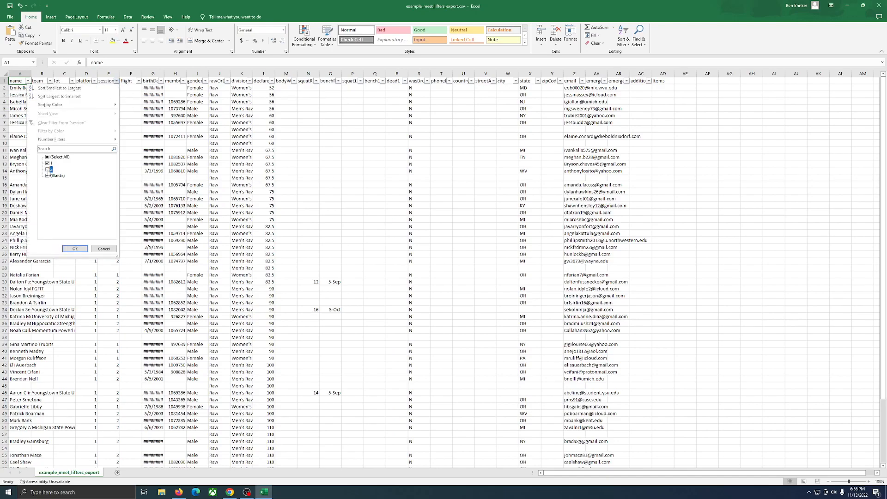
pyautogui.click(74, 248)
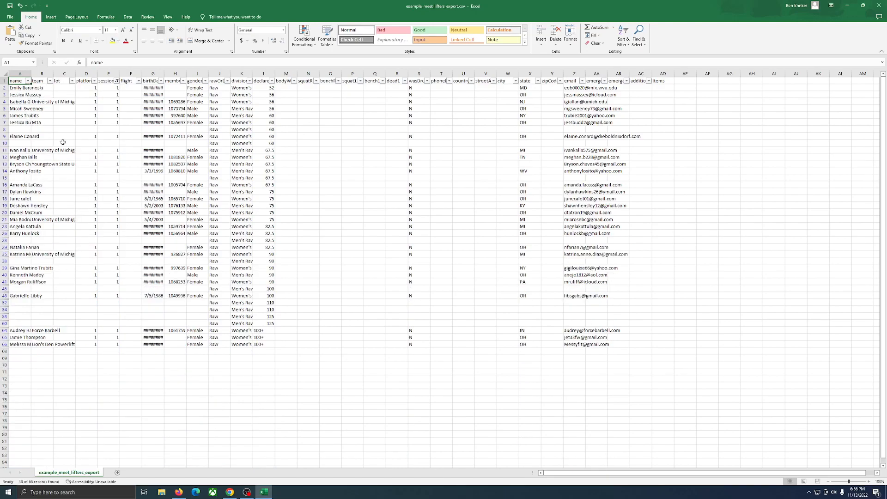
# Step: Widen the name, birth date, member number and division columns to fit their contents
pyautogui.doubleClick(31, 71)
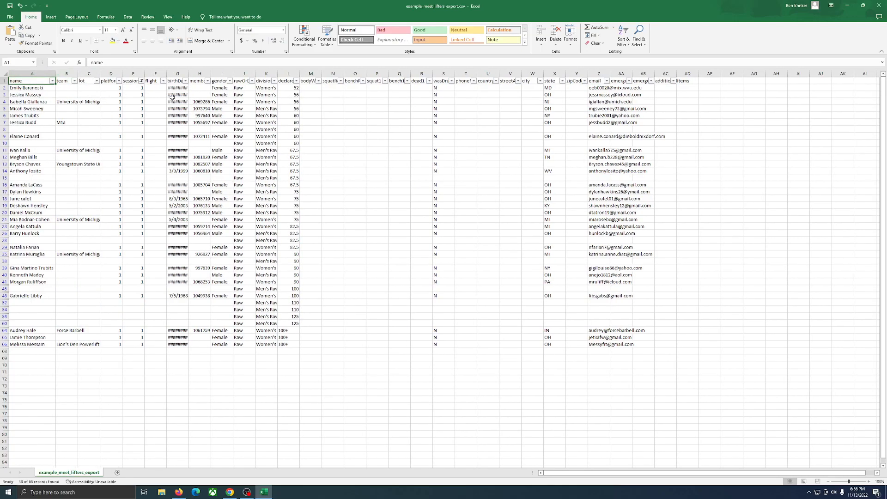
pyautogui.doubleClick(188, 73)
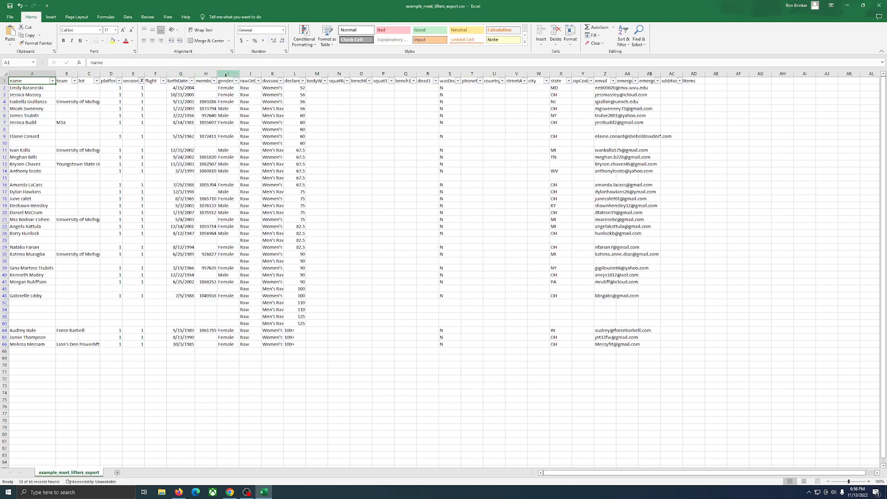
pyautogui.doubleClick(216, 73)
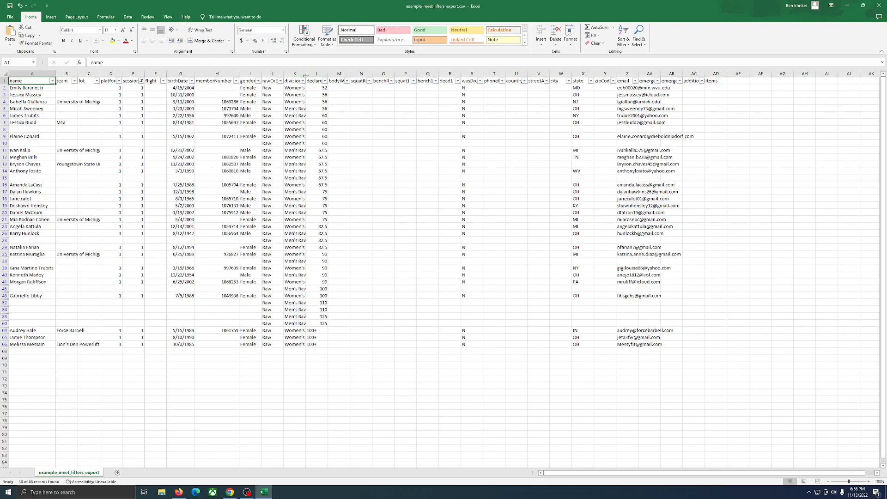
pyautogui.doubleClick(305, 73)
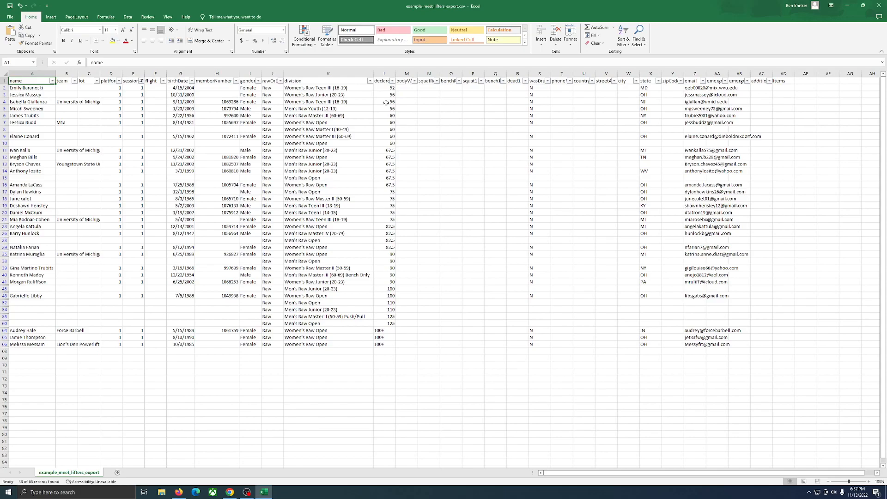
# Step: Examine the unnamed second-division rows in the 110 and 125 classes, and highlight the declared weight classes from 52 through 67.5
pyautogui.moveTo(13, 303); pyautogui.dragTo(383, 324)
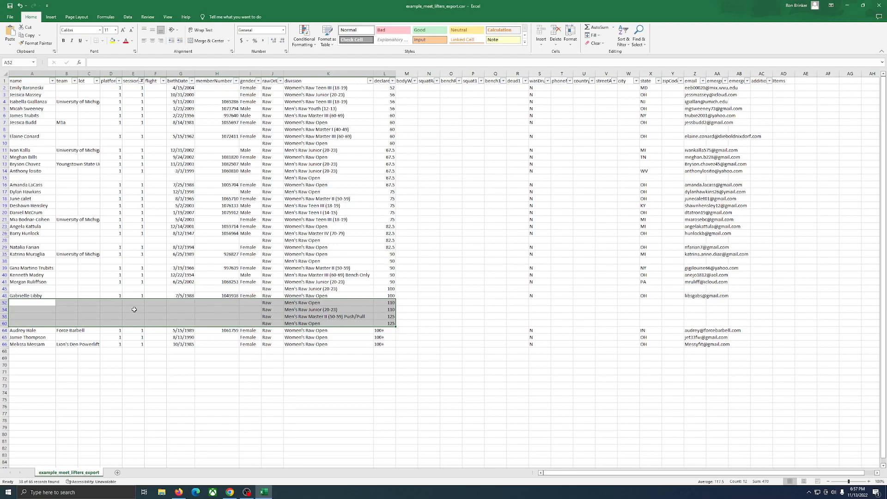
pyautogui.click(133, 310)
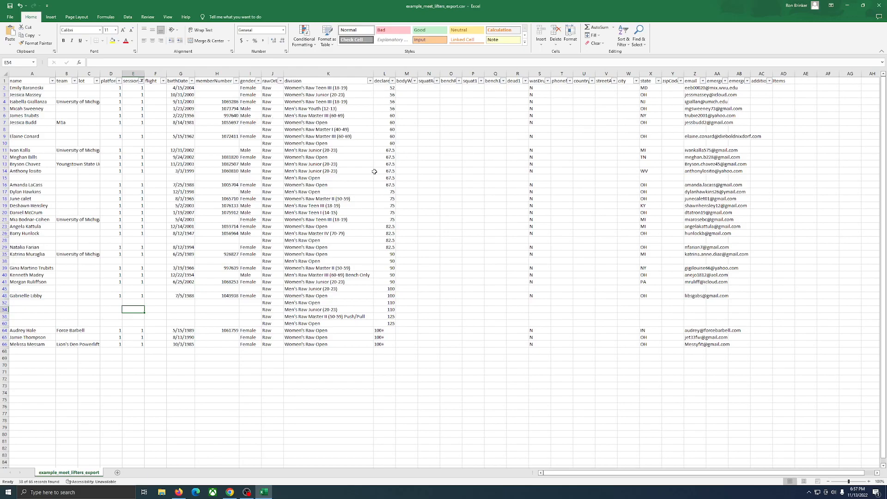
pyautogui.click(383, 88)
pyautogui.moveTo(384, 88); pyautogui.dragTo(381, 186)
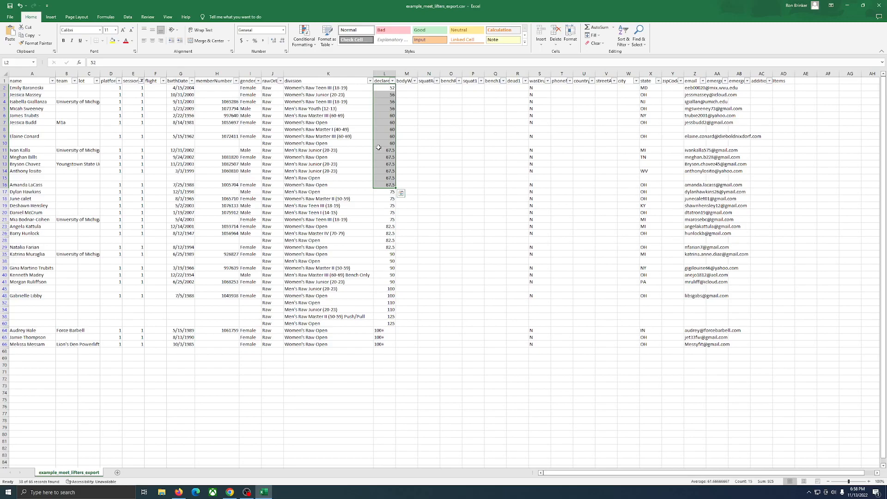
# Step: Switch back to the LiftingCast lifter list and sort it by session so session 1 comes first
pyautogui.click(230, 493)
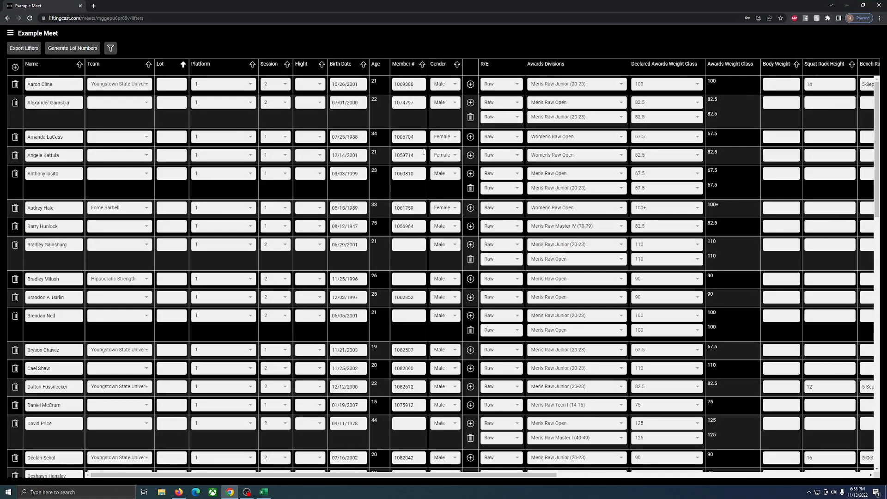
pyautogui.click(287, 66)
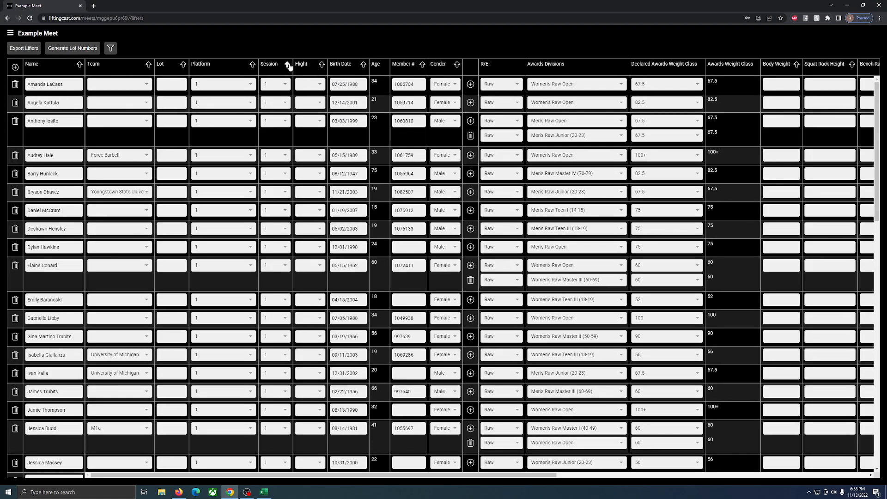
# Step: Check the highlighted weight classes in Excel, return to LiftingCast, and assign flight A to the first three session 1 lifters in the 67.5 class
pyautogui.click(264, 492)
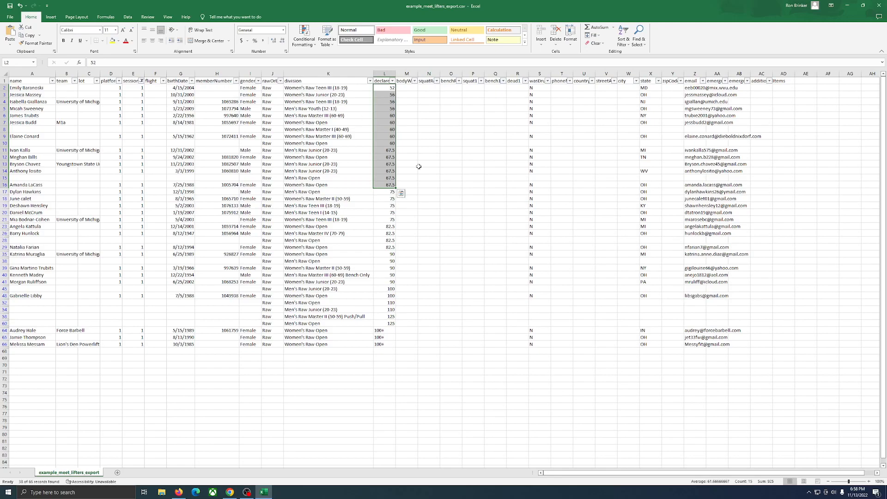
pyautogui.click(848, 6)
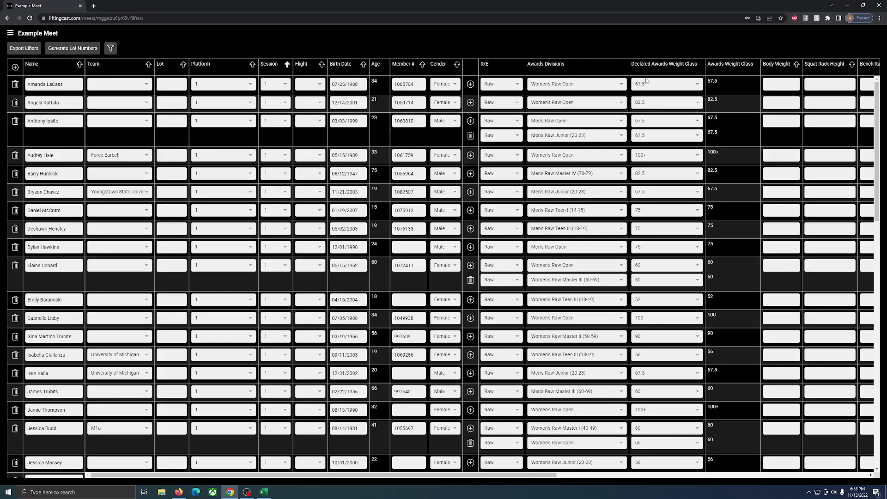
pyautogui.click(305, 86)
pyautogui.click(306, 106)
pyautogui.click(306, 122)
pyautogui.click(309, 144)
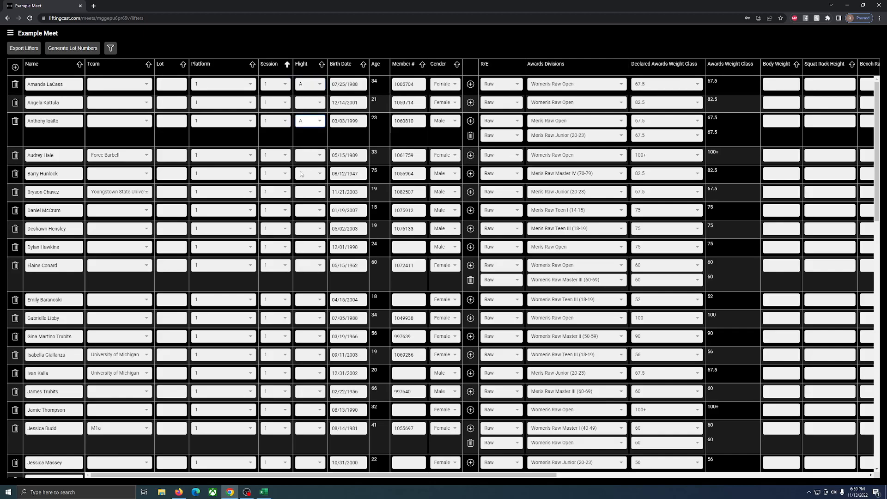
pyautogui.click(309, 191)
pyautogui.click(302, 212)
# Step: Assign flight A to the two-division women's 60 lifter and the women's Teen III lifters in the 52 and 56 classes
pyautogui.scroll(-2, 300, 141)
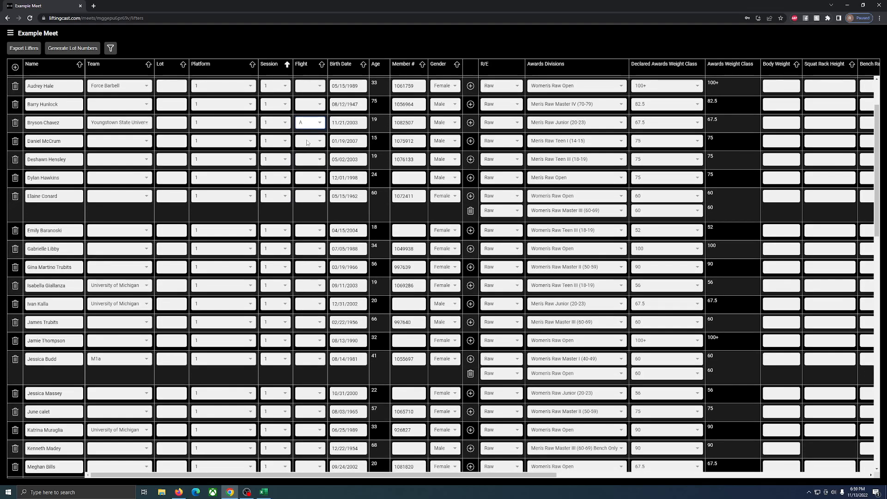
pyautogui.click(305, 143)
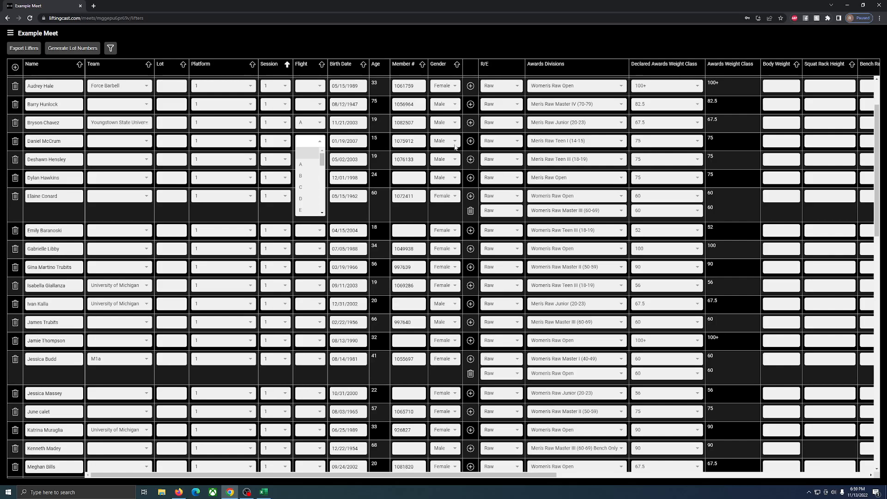
pyautogui.click(706, 152)
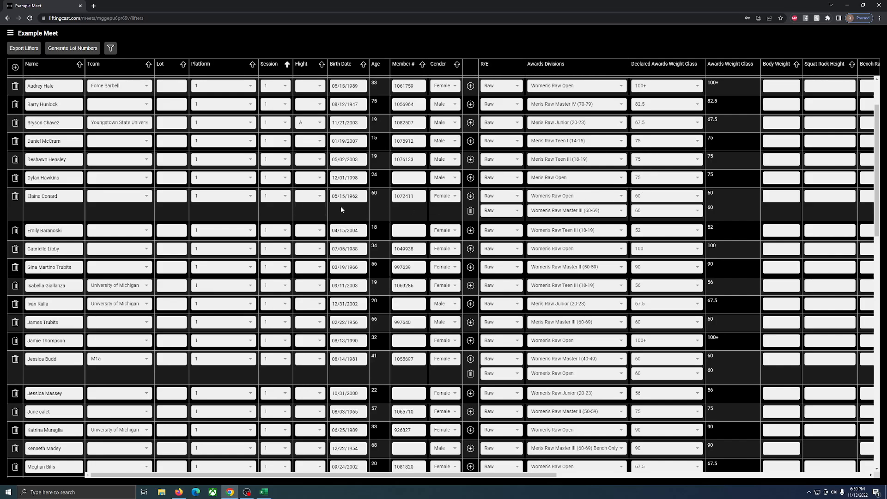
pyautogui.click(297, 198)
pyautogui.click(305, 205)
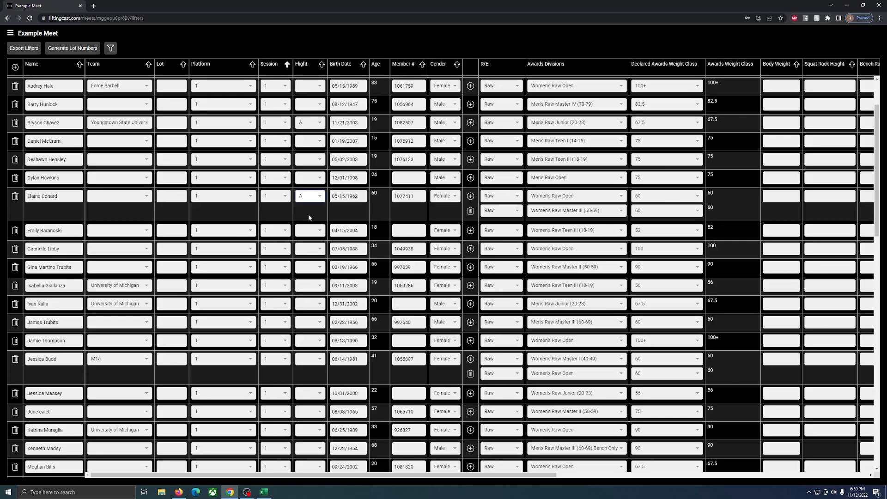
pyautogui.scroll(-3, 319, 185)
pyautogui.click(308, 128)
pyautogui.click(303, 151)
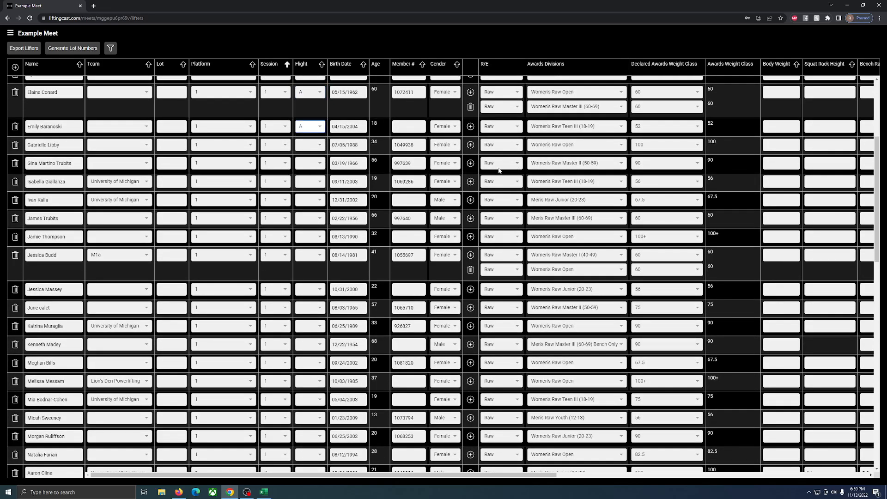
pyautogui.click(310, 181)
pyautogui.click(306, 205)
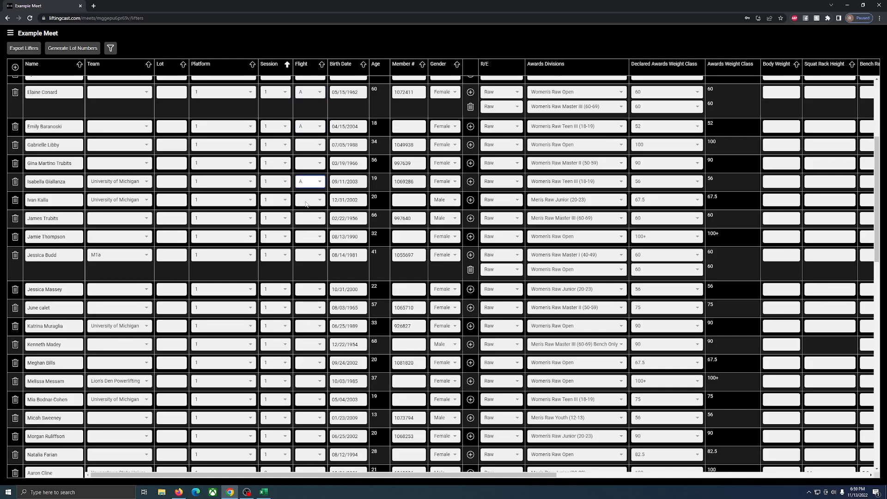
# Step: Assign flight A to the Men's Raw Junior lifter in the 67.5 class and the Men's Raw Master III lifter in the 60 class
pyautogui.click(307, 202)
pyautogui.click(306, 218)
pyautogui.scroll(-1, 308, 215)
pyautogui.scroll(-1, 308, 215)
pyautogui.click(308, 149)
pyautogui.click(305, 171)
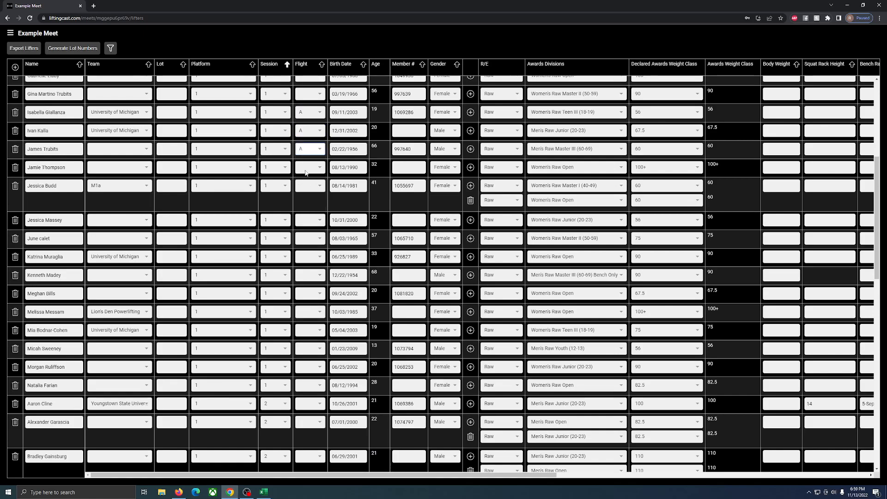
# Step: Assign flight A to the women's 60 Master I/Open lifter, the 56 Junior lifter and the 75 Master II lifter
pyautogui.scroll(-2, 318, 135)
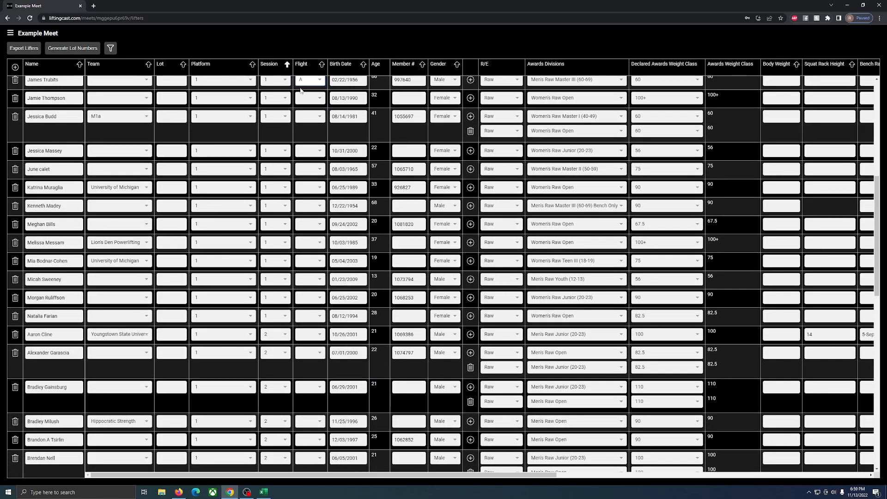
pyautogui.click(307, 116)
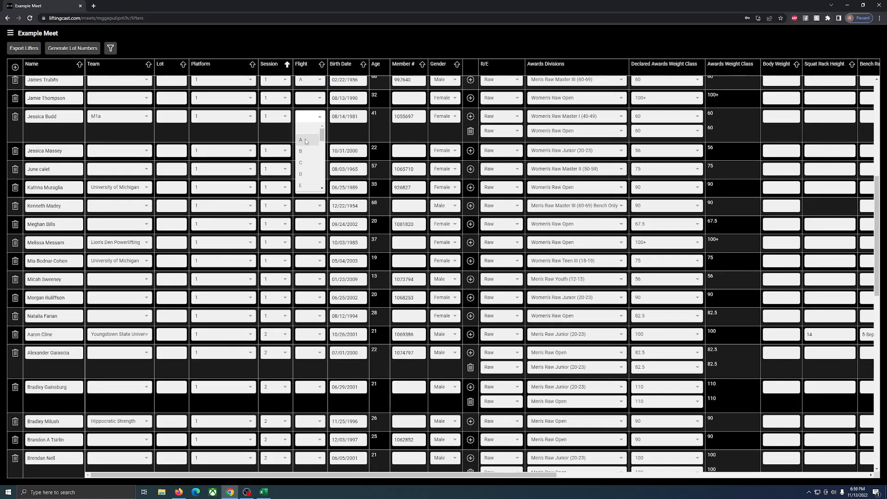
pyautogui.click(305, 142)
pyautogui.click(307, 153)
pyautogui.click(305, 174)
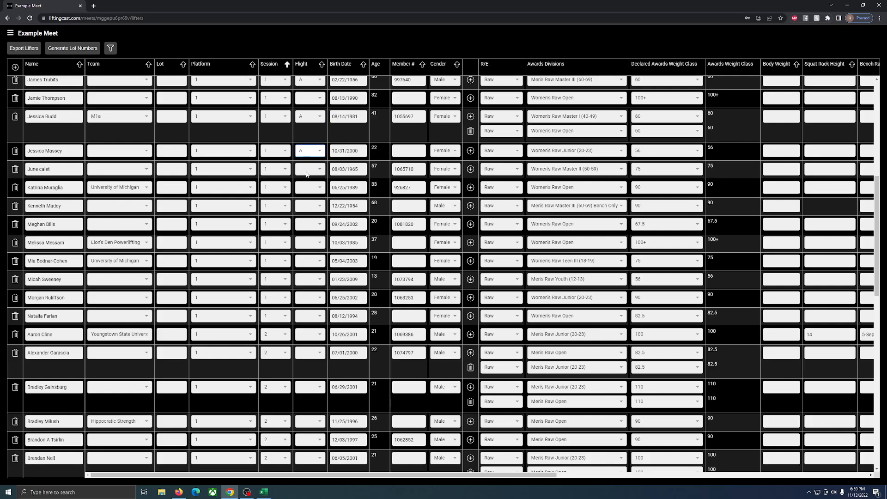
pyautogui.click(307, 171)
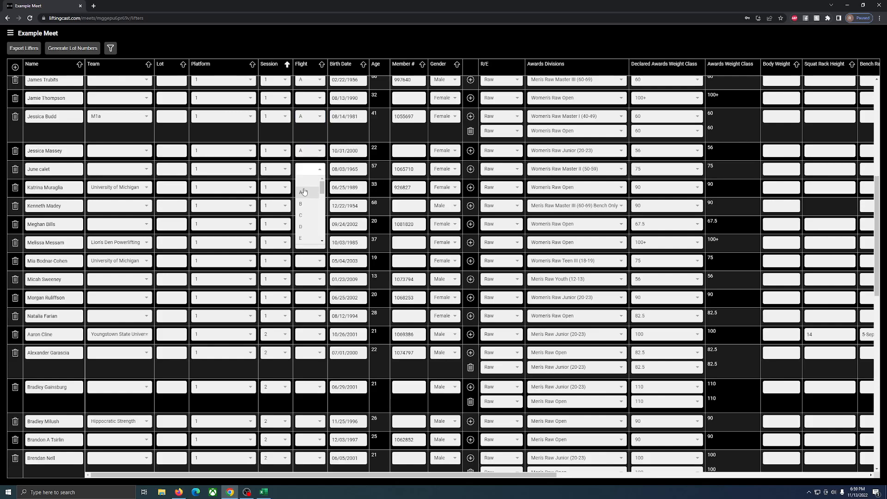
pyautogui.click(304, 192)
# Step: Assign flight A to the Women's Raw Open 67.5, Women's Raw Teen III 75 and Men's Raw Youth 56 lifters in session 1
pyautogui.scroll(-1, 321, 188)
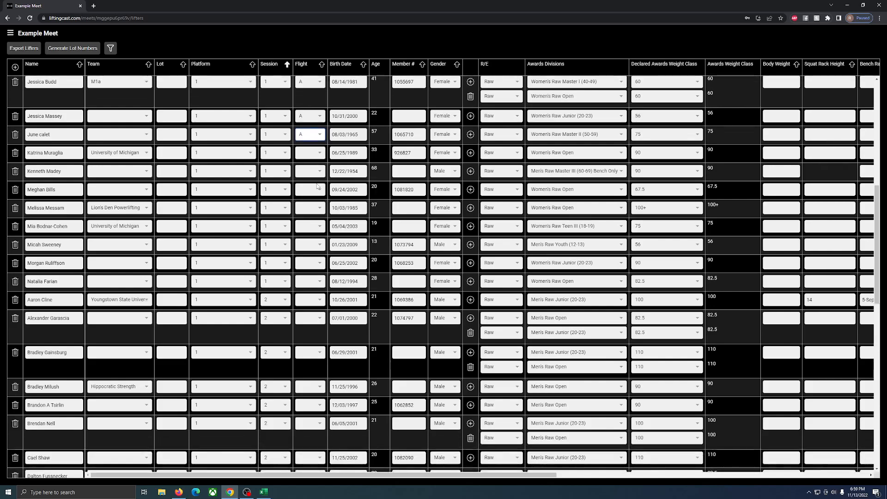
pyautogui.scroll(-1, 323, 173)
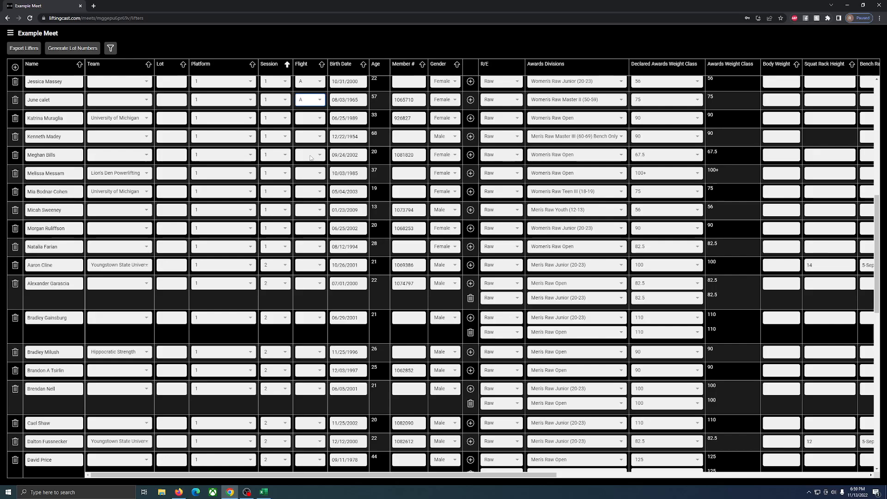
pyautogui.click(311, 158)
pyautogui.click(305, 179)
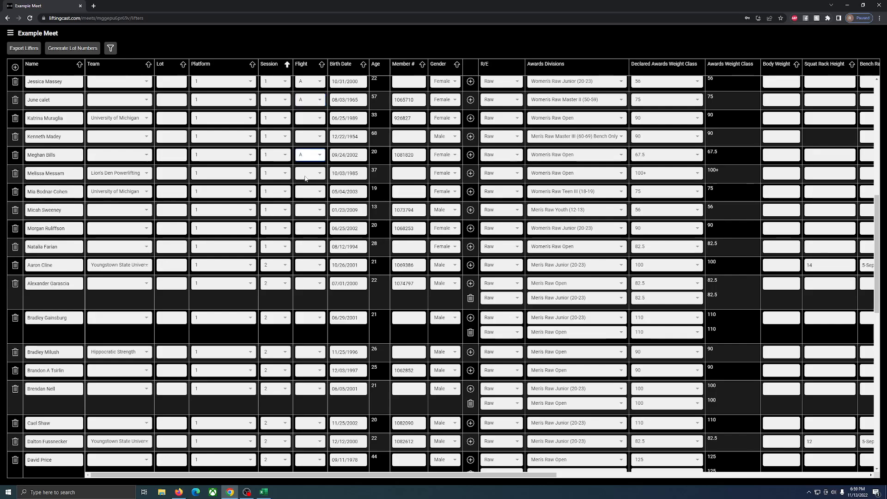
pyautogui.click(307, 192)
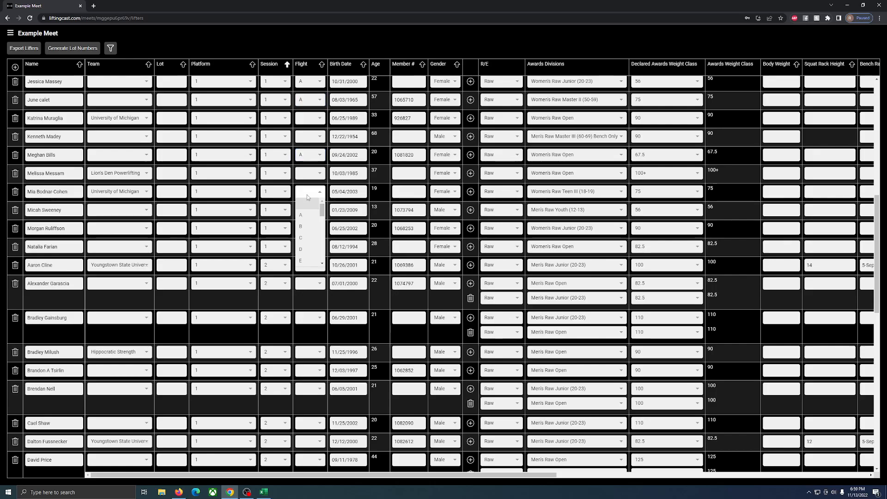
pyautogui.click(303, 215)
pyautogui.click(305, 211)
pyautogui.click(306, 232)
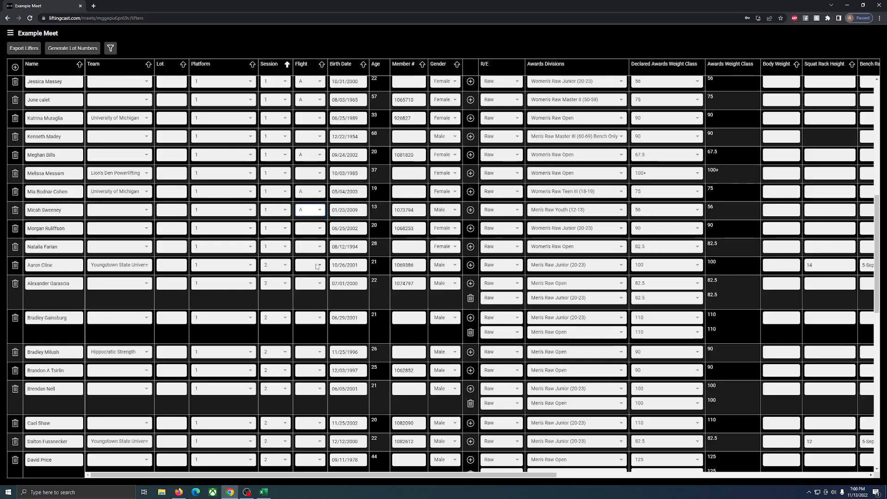
# Step: Look through the full lifter list, and open the meet roster to check how many session 1 lifters are in each flight
pyautogui.scroll(-10, 316, 267)
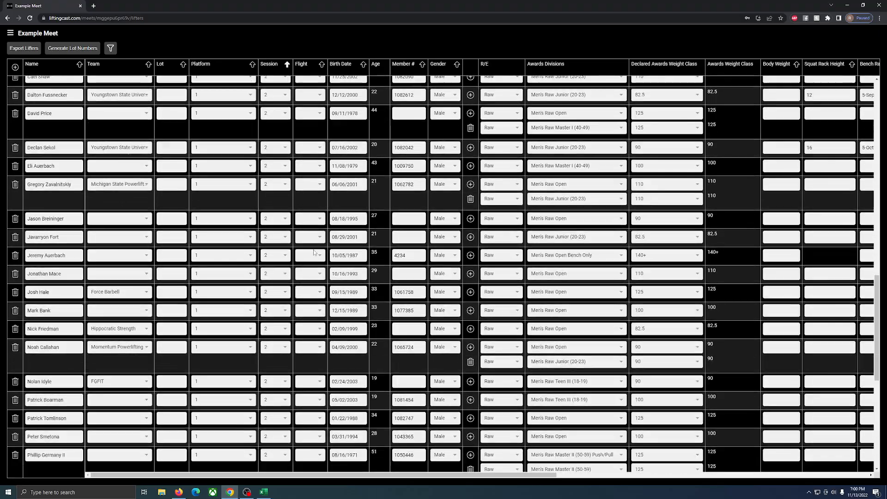
pyautogui.scroll(-4, 314, 250)
pyautogui.scroll(4, 316, 250)
pyautogui.scroll(10, 316, 251)
pyautogui.scroll(2, 316, 250)
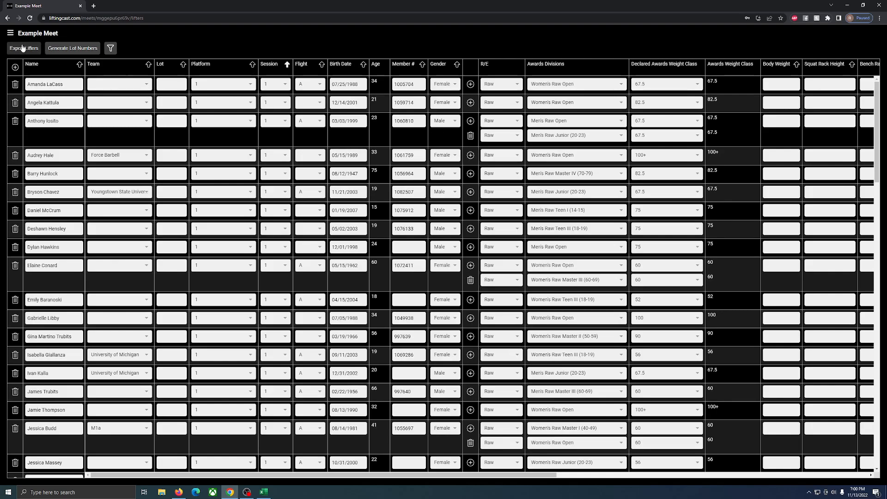
pyautogui.click(10, 34)
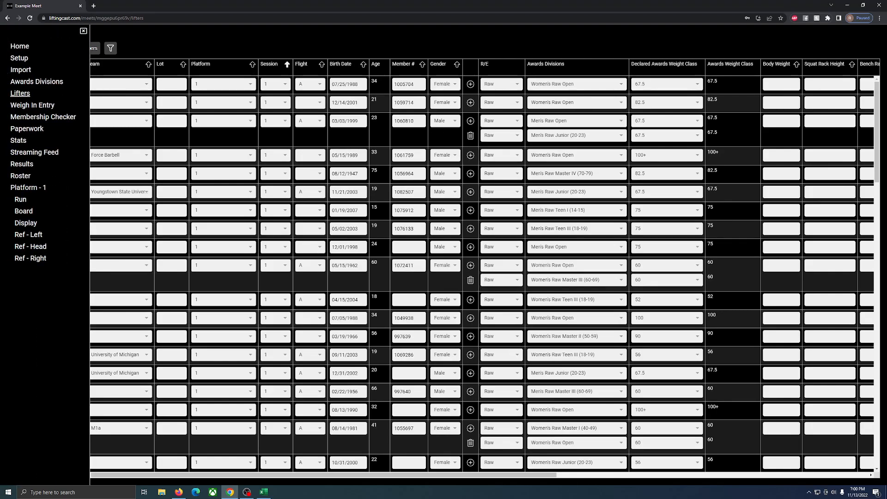
pyautogui.click(21, 176)
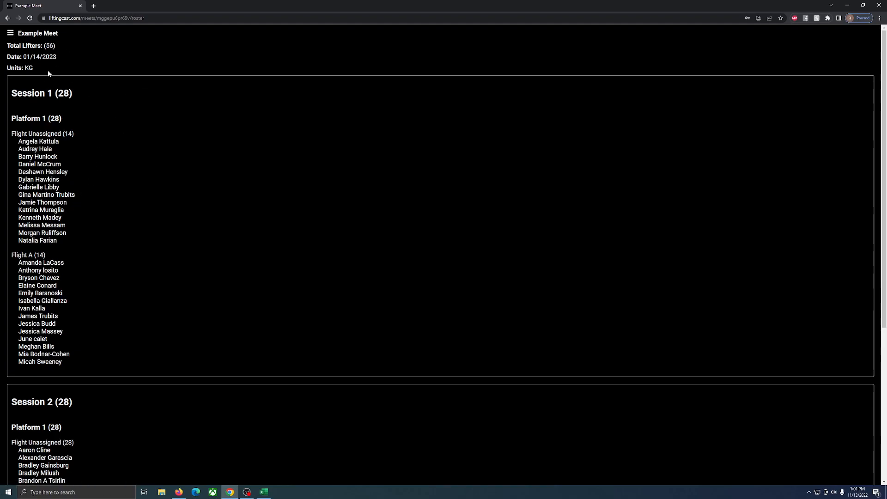
# Step: Return to the Lifters list and sort it by session and by flight, grouping the session 1 lifters without a flight
pyautogui.click(10, 33)
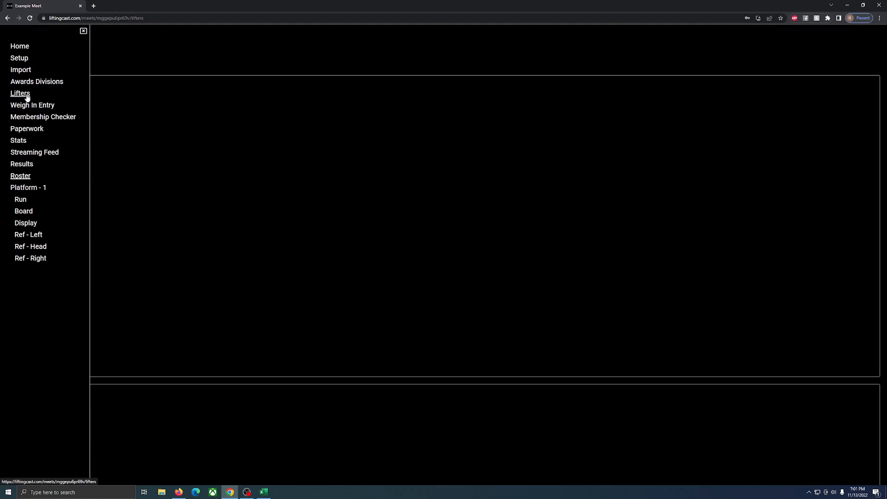
pyautogui.click(21, 91)
pyautogui.click(287, 64)
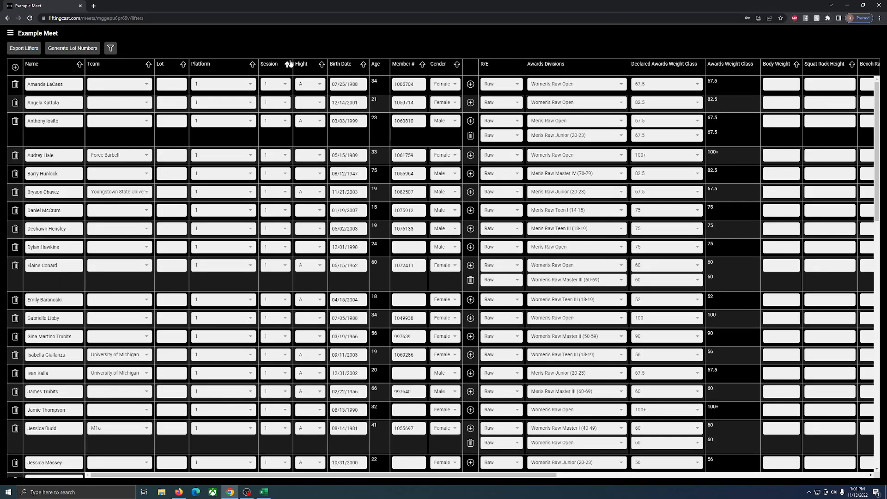
pyautogui.click(322, 64)
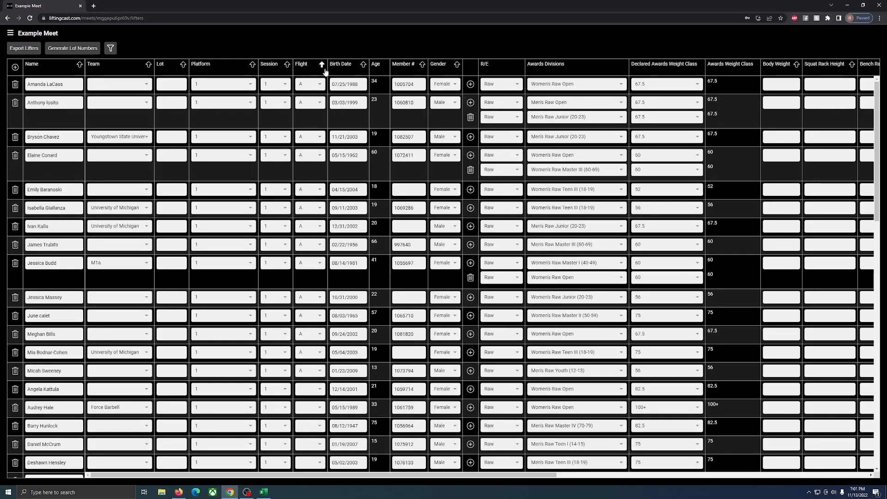
# Step: Assign flight B to the first four session 1 lifters without a flight, from the women's 82.5 lifter through the Men's Raw Teen I lifter
pyautogui.scroll(-5, 324, 148)
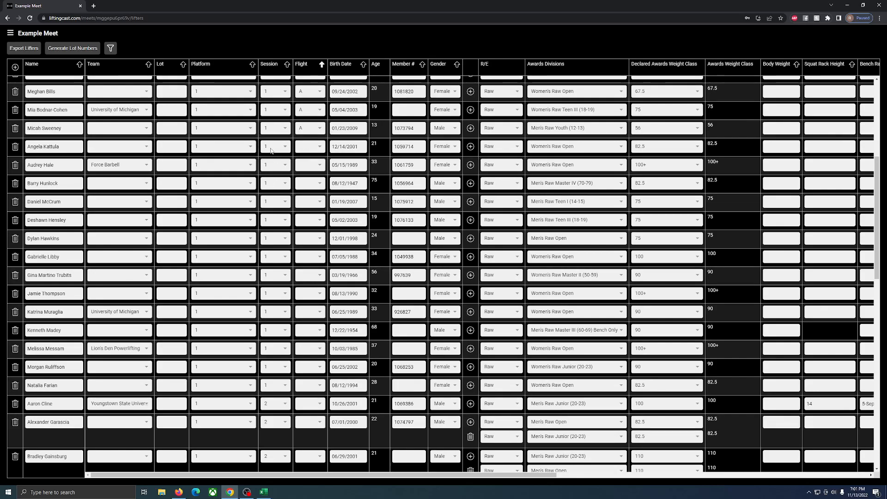
pyautogui.click(309, 151)
pyautogui.click(302, 182)
pyautogui.click(312, 162)
pyautogui.click(301, 200)
pyautogui.click(309, 183)
pyautogui.click(301, 218)
pyautogui.click(309, 201)
pyautogui.click(305, 236)
# Step: Assign flight B to the two remaining men in the 75 class, the women's 100 lifter and the Women's Raw Master II 90 lifter
pyautogui.click(309, 220)
pyautogui.click(302, 237)
pyautogui.click(309, 238)
pyautogui.click(303, 255)
pyautogui.click(309, 256)
pyautogui.click(302, 274)
pyautogui.click(309, 275)
pyautogui.click(302, 292)
# Step: Assign flight B to the remaining six session 1 lifters without a flight
pyautogui.scroll(-3, 306, 311)
pyautogui.click(309, 224)
pyautogui.click(304, 243)
pyautogui.click(305, 245)
pyautogui.click(303, 262)
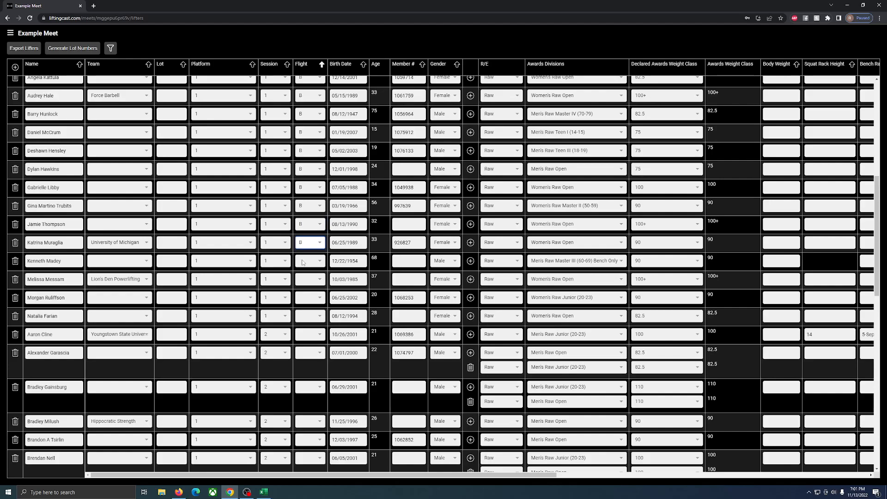
pyautogui.click(303, 262)
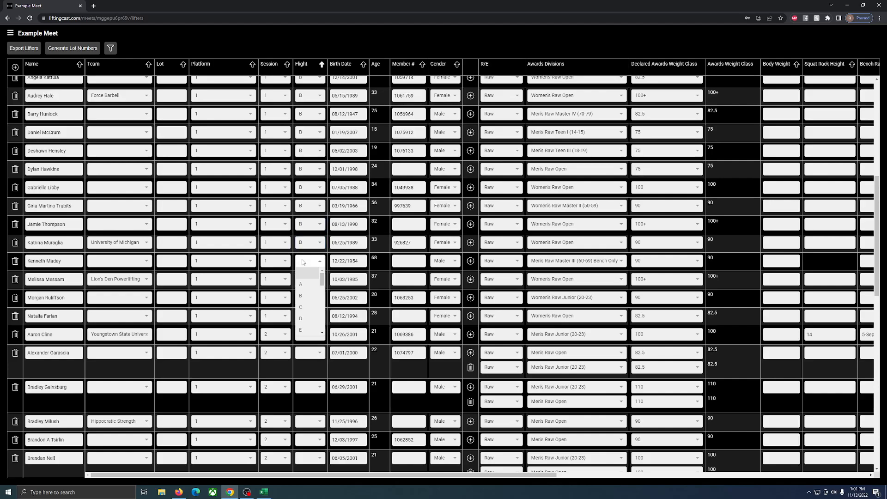
pyautogui.click(303, 295)
pyautogui.click(304, 280)
pyautogui.click(304, 300)
pyautogui.click(304, 332)
pyautogui.click(305, 316)
pyautogui.click(304, 352)
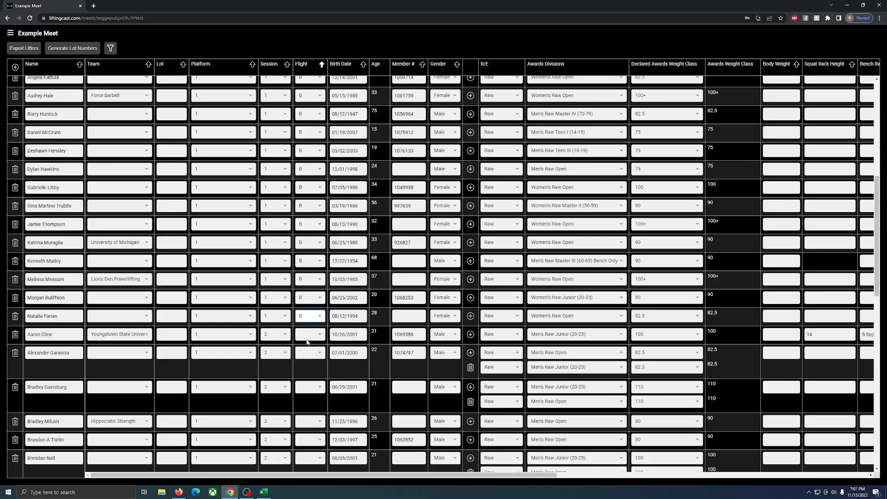
# Step: Switch to Excel and close example_meet_lifters_export.csv without saving its changes
pyautogui.click(264, 492)
pyautogui.click(879, 5)
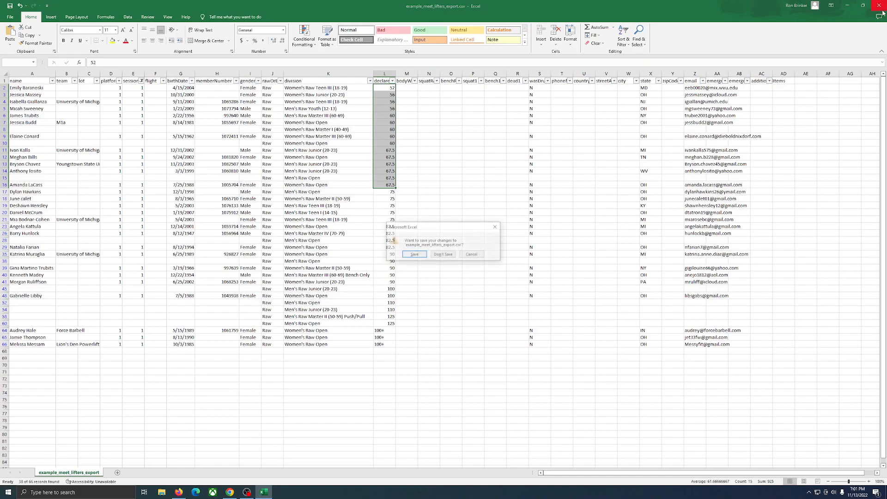
pyautogui.click(445, 254)
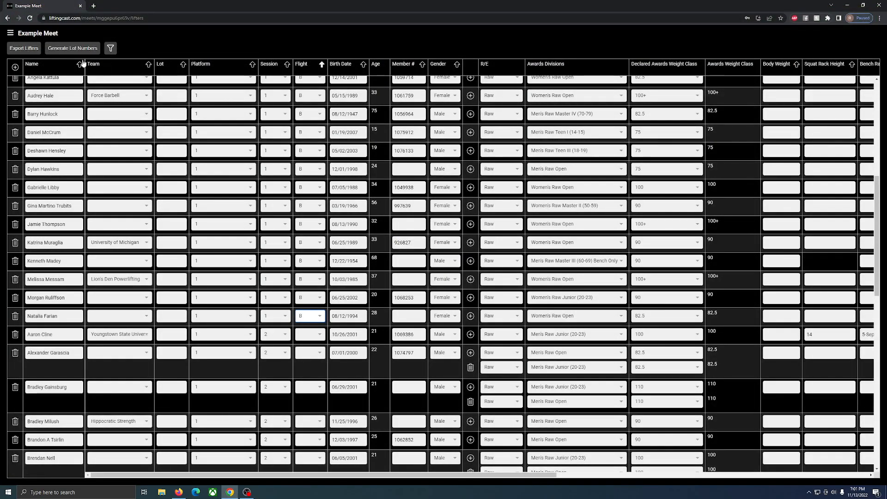
# Step: Export the updated lifters to the desktop, replacing the existing example_meet_lifters_export.csv
pyautogui.click(23, 48)
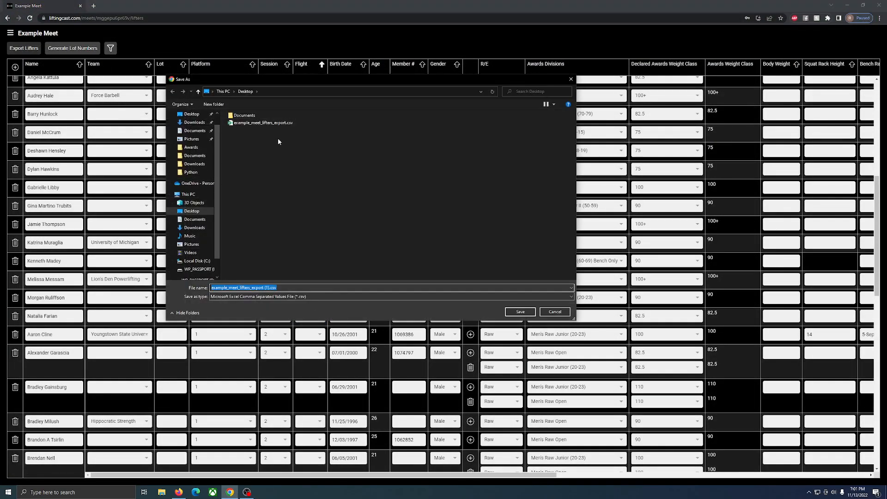
pyautogui.click(262, 123)
pyautogui.click(520, 312)
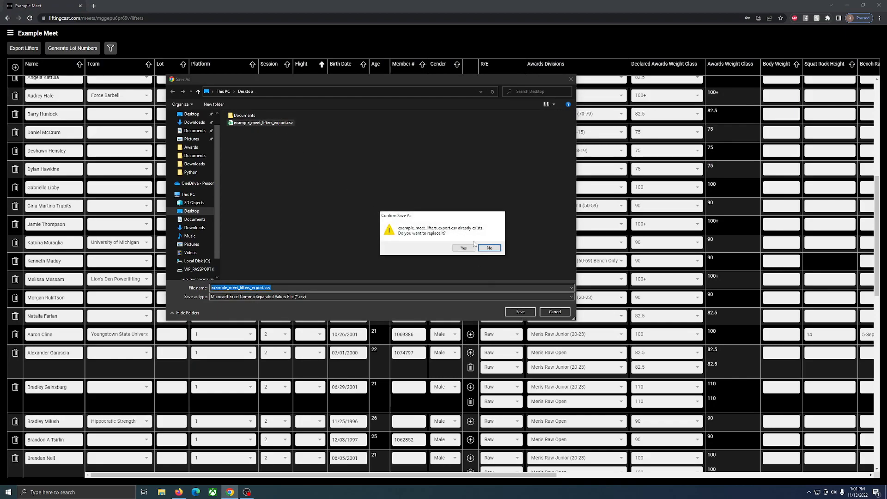
pyautogui.click(464, 248)
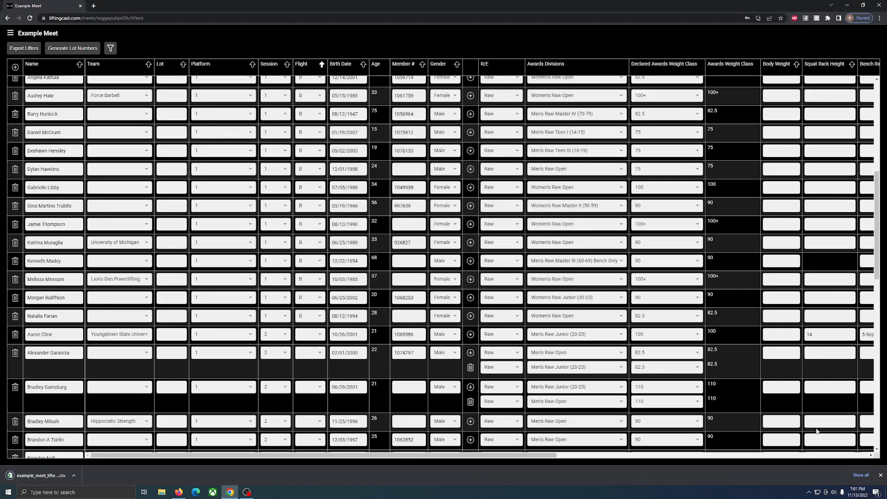
# Step: Switch to Excel by opening the exported example_meet_lifters_export.csv from the desktop, and fit the name column to its contents
pyautogui.click(881, 475)
pyautogui.click(847, 5)
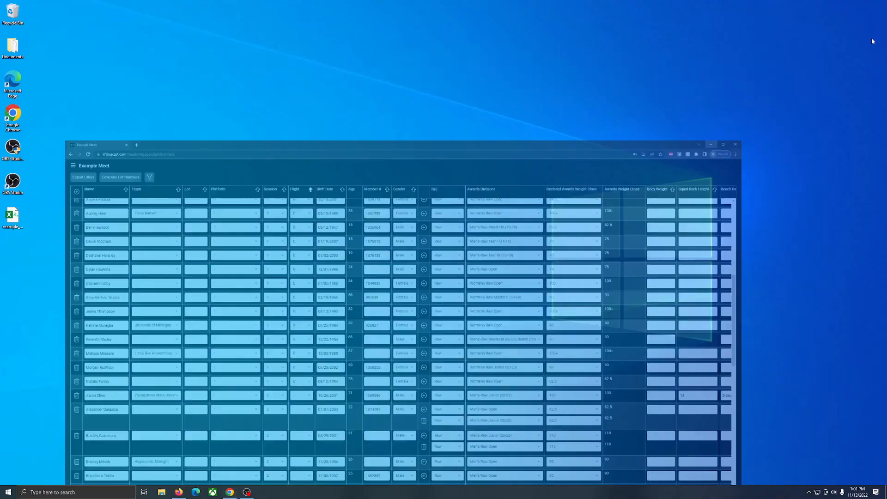
pyautogui.doubleClick(18, 216)
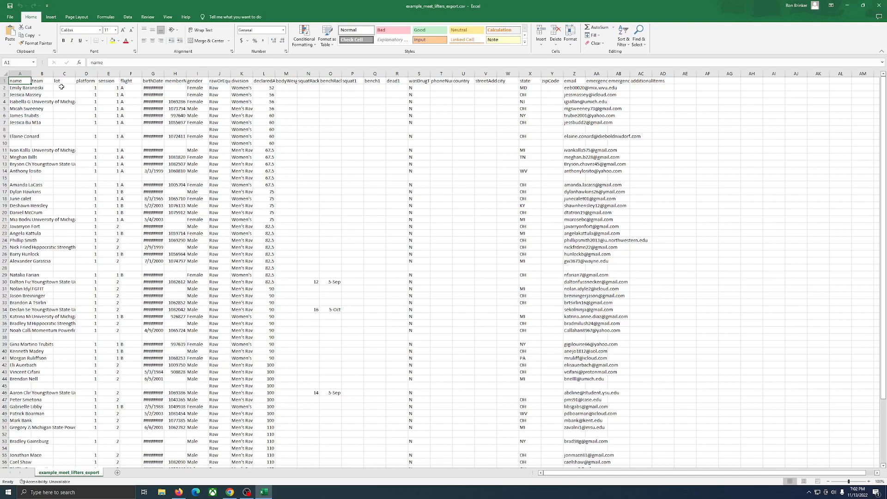
pyautogui.doubleClick(30, 74)
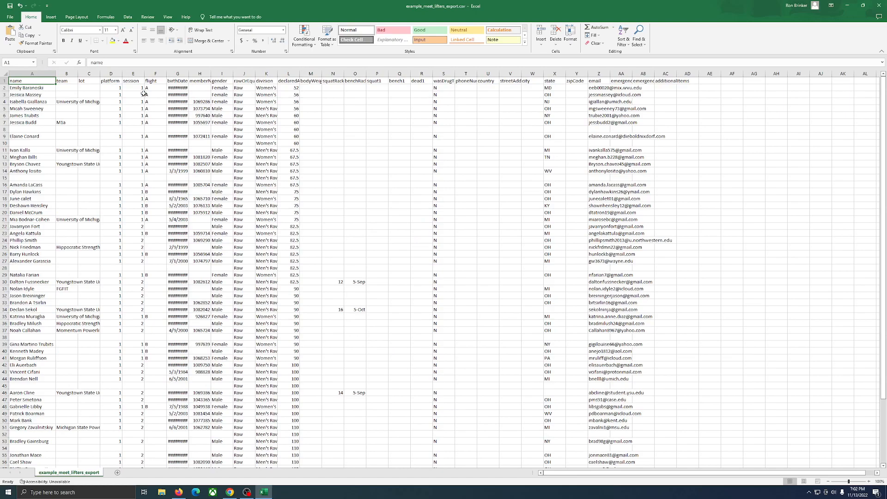
# Step: Fill the platform through gender values of rows 7 and 9 down into the incomplete rows 8 and 10 beneath them
pyautogui.moveTo(34, 130); pyautogui.dragTo(252, 130)
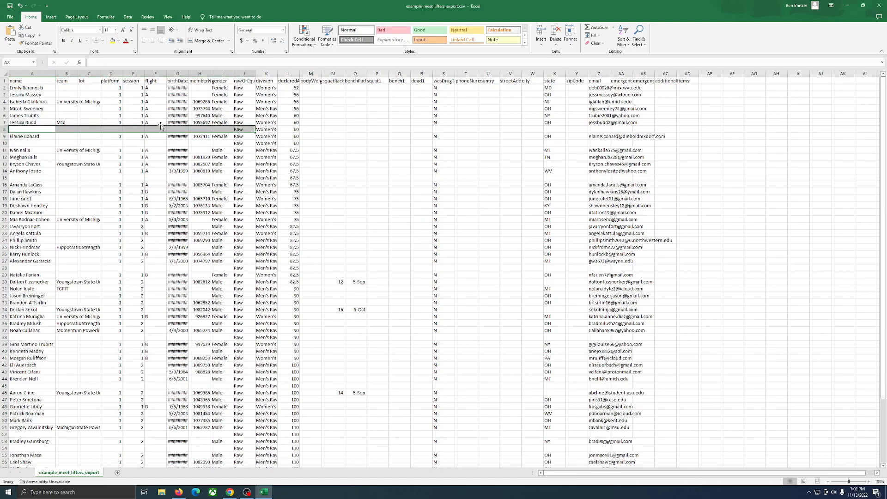
pyautogui.moveTo(118, 130); pyautogui.dragTo(127, 127)
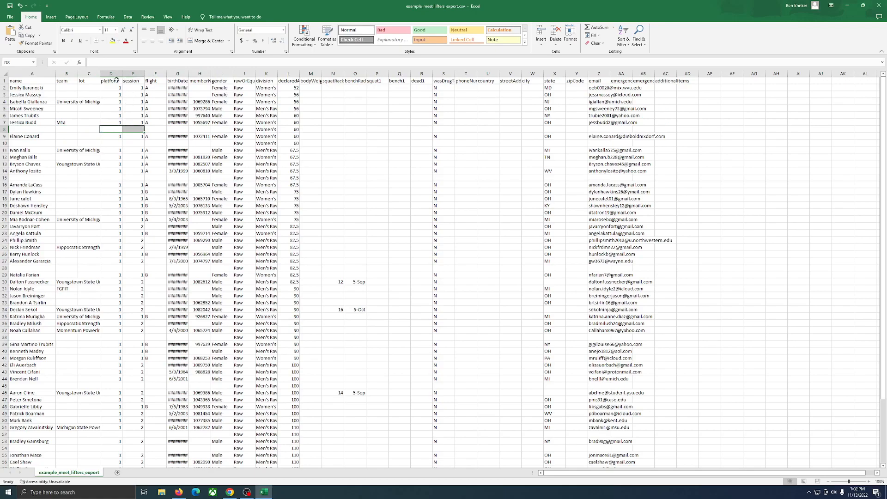
pyautogui.moveTo(112, 123); pyautogui.dragTo(229, 129)
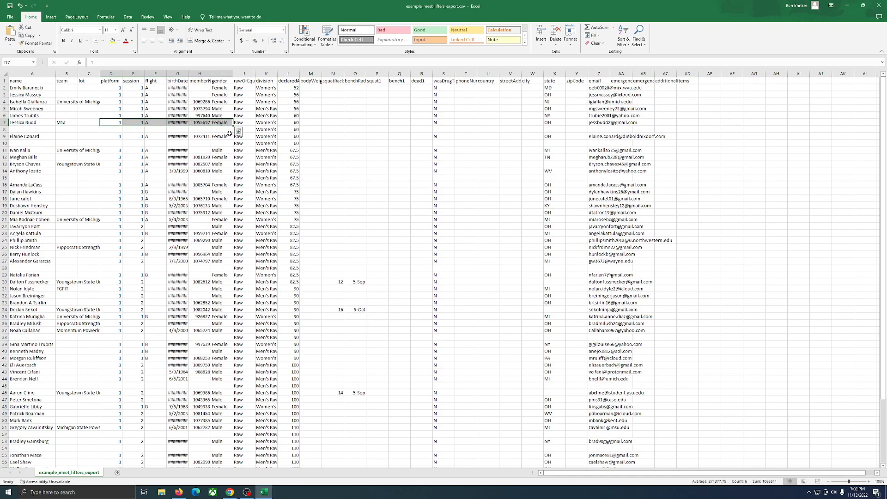
pyautogui.moveTo(234, 125); pyautogui.dragTo(231, 131)
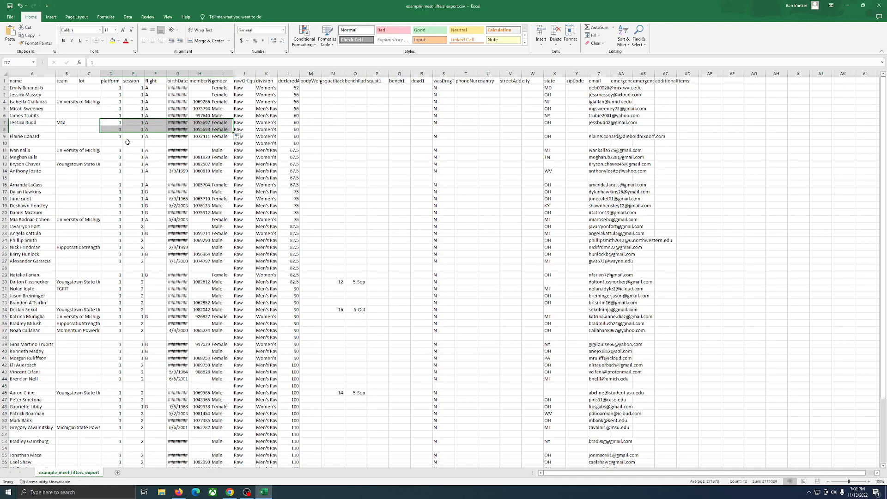
pyautogui.moveTo(113, 136); pyautogui.dragTo(233, 147)
pyautogui.moveTo(121, 169); pyautogui.dragTo(224, 176)
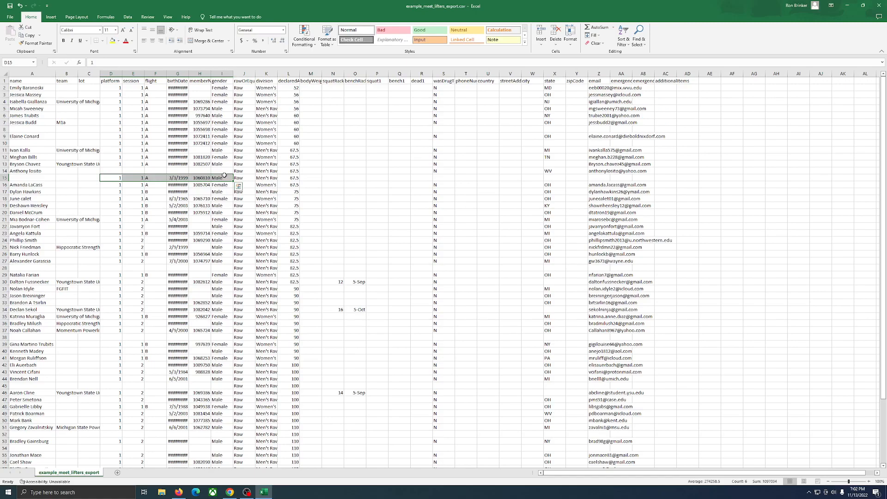
pyautogui.hotkey('ctrl', 'z')
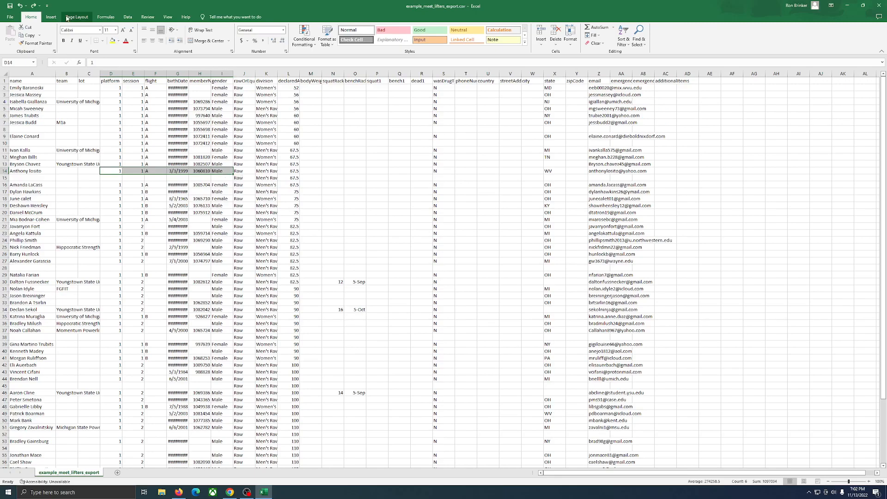
pyautogui.click(10, 17)
pyautogui.click(10, 20)
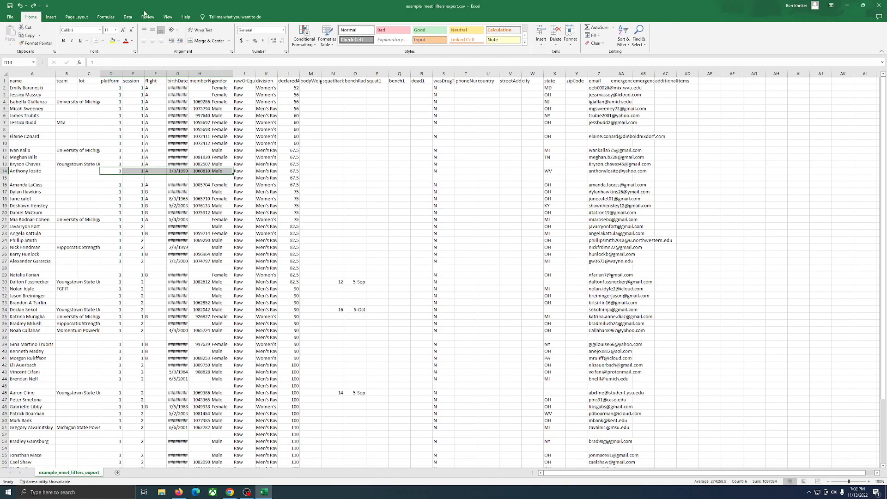
pyautogui.click(47, 6)
pyautogui.click(49, 6)
pyautogui.click(47, 6)
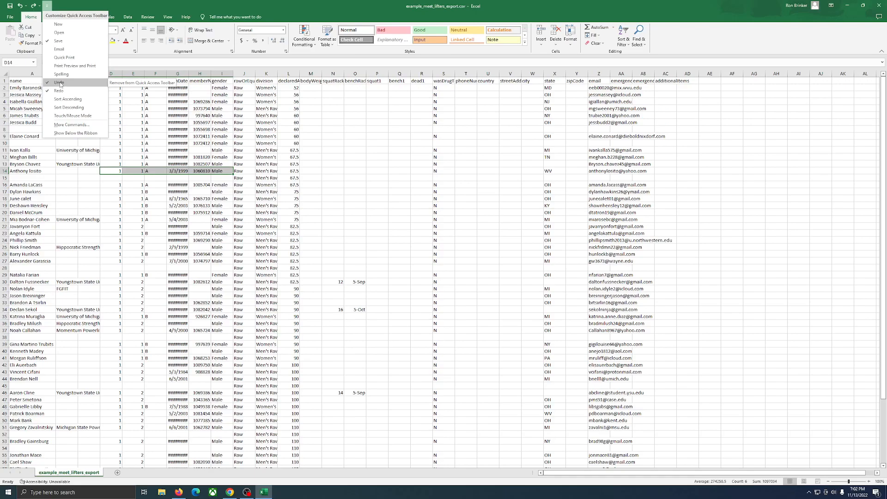
pyautogui.click(123, 7)
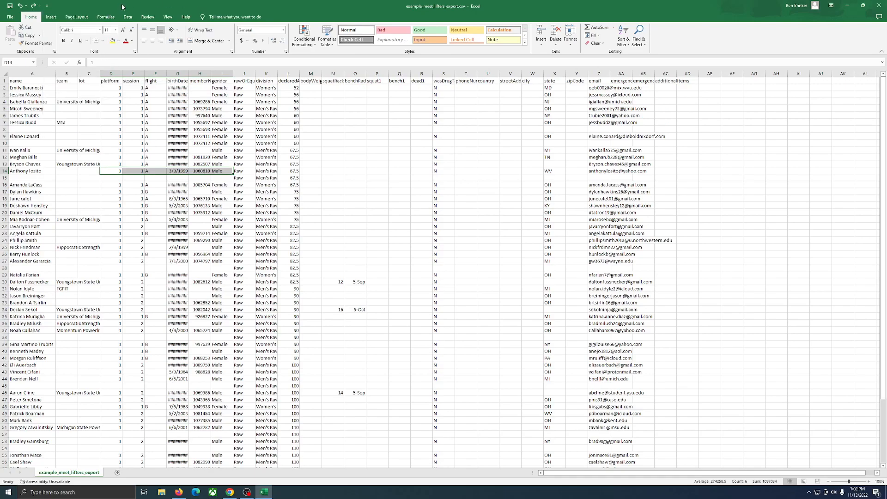
# Step: Fill the platform through gender values of rows 14, 27 and 37 down into the incomplete row beneath each
pyautogui.click(109, 178)
pyautogui.moveTo(115, 172); pyautogui.dragTo(232, 184)
pyautogui.scroll(-2, 181, 174)
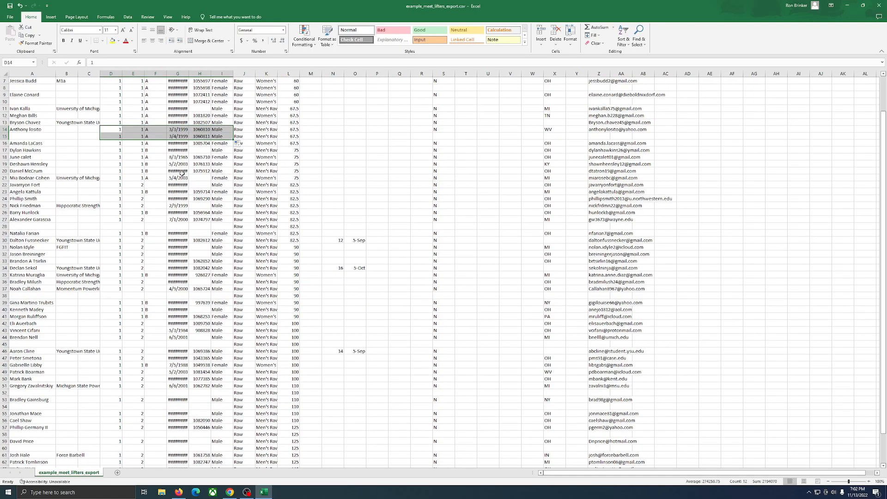
pyautogui.moveTo(116, 220); pyautogui.dragTo(226, 229)
pyautogui.moveTo(115, 291); pyautogui.dragTo(234, 299)
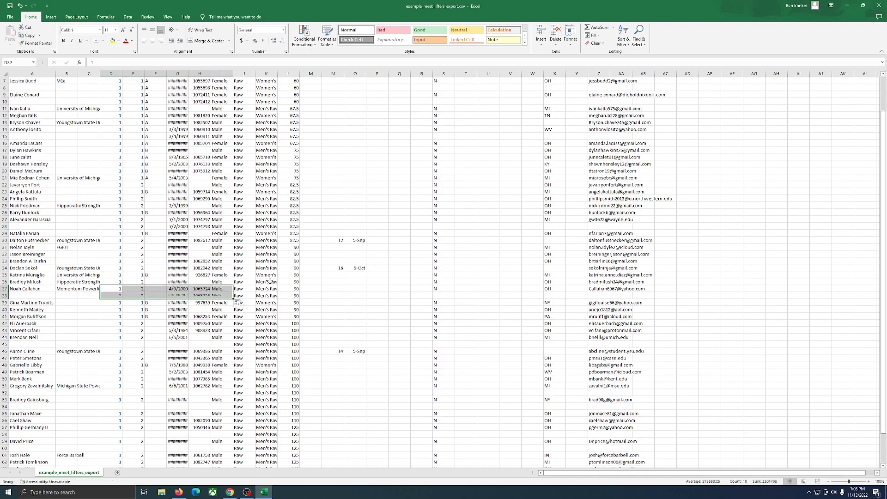
# Step: Fill the platform through gender values of rows 44, 51, 53, 57 and 59 down into the incomplete row beneath each
pyautogui.scroll(-5, 208, 277)
pyautogui.click(115, 233)
pyautogui.moveTo(138, 235); pyautogui.dragTo(233, 242)
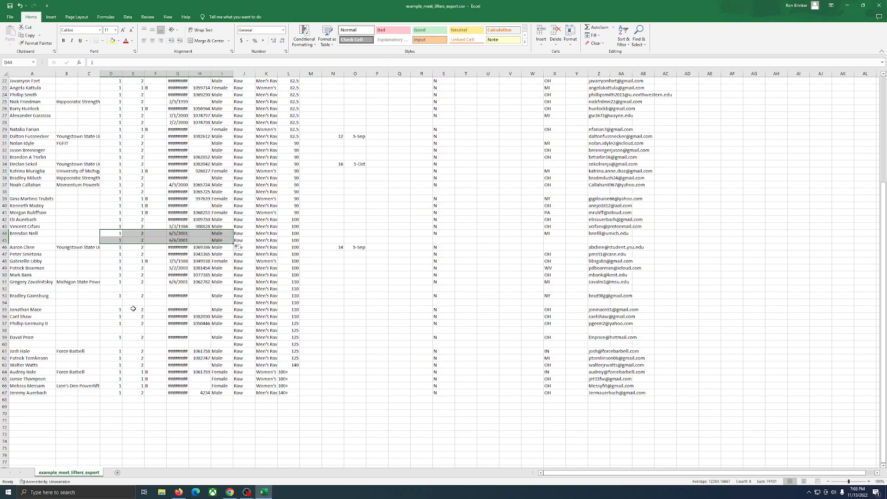
pyautogui.moveTo(111, 282); pyautogui.dragTo(233, 290)
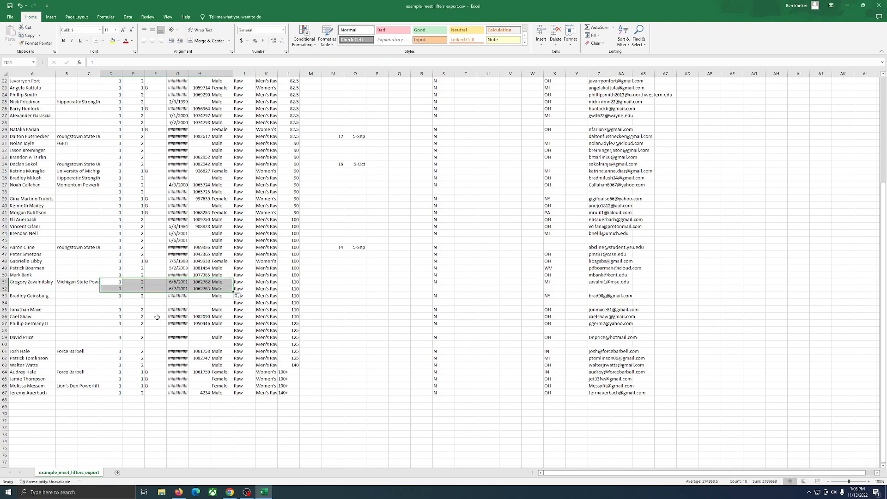
pyautogui.moveTo(114, 297); pyautogui.dragTo(233, 305)
pyautogui.scroll(-3, 233, 305)
pyautogui.moveTo(115, 261); pyautogui.dragTo(233, 271)
pyautogui.moveTo(115, 276); pyautogui.dragTo(233, 283)
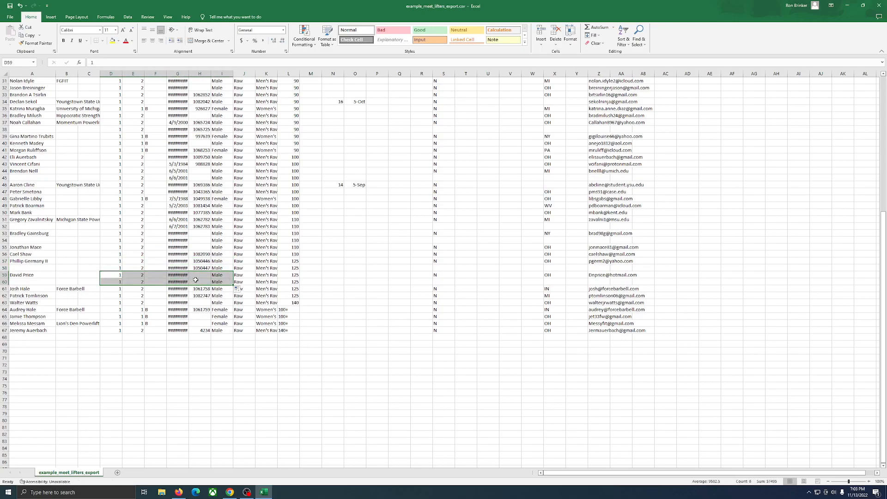
pyautogui.click(197, 281)
# Step: Add filters to the header row and filter the session column to show only session 1
pyautogui.scroll(10, 197, 281)
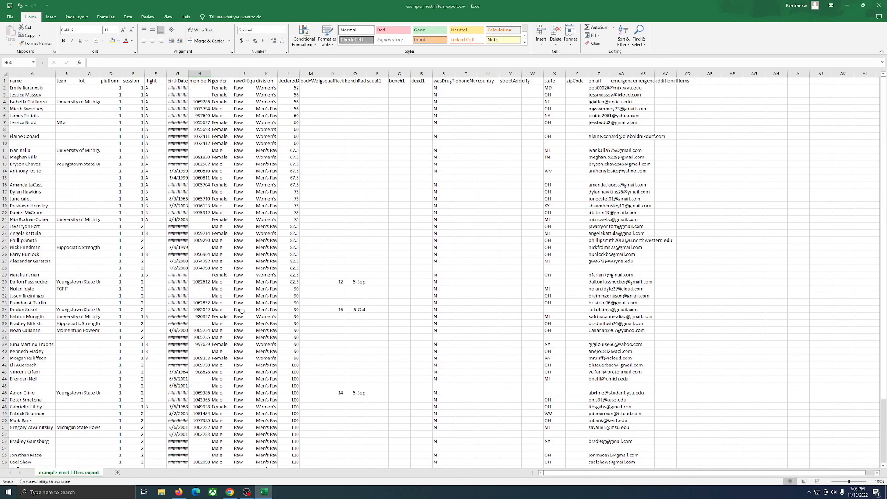
pyautogui.click(624, 46)
pyautogui.click(637, 82)
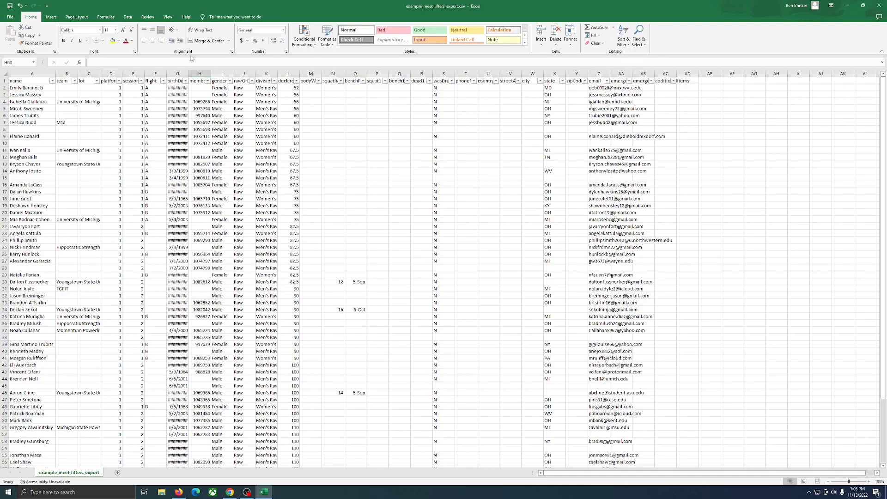
pyautogui.click(141, 81)
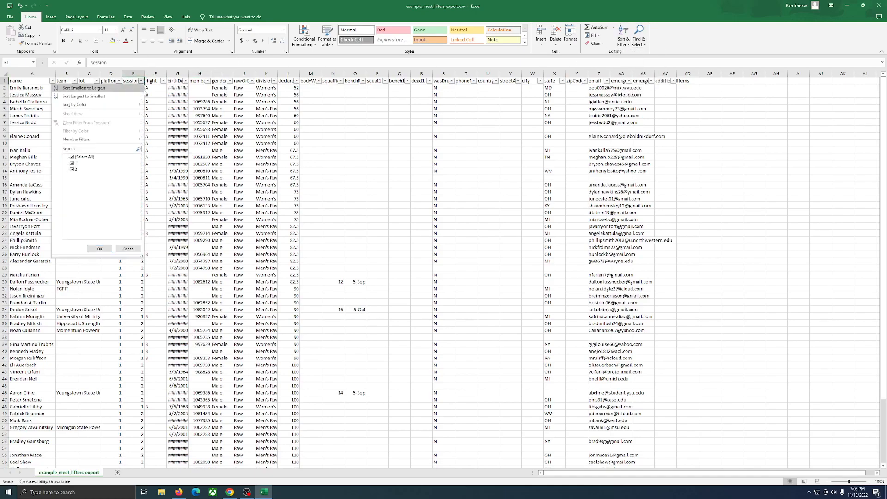
pyautogui.click(73, 170)
pyautogui.click(98, 249)
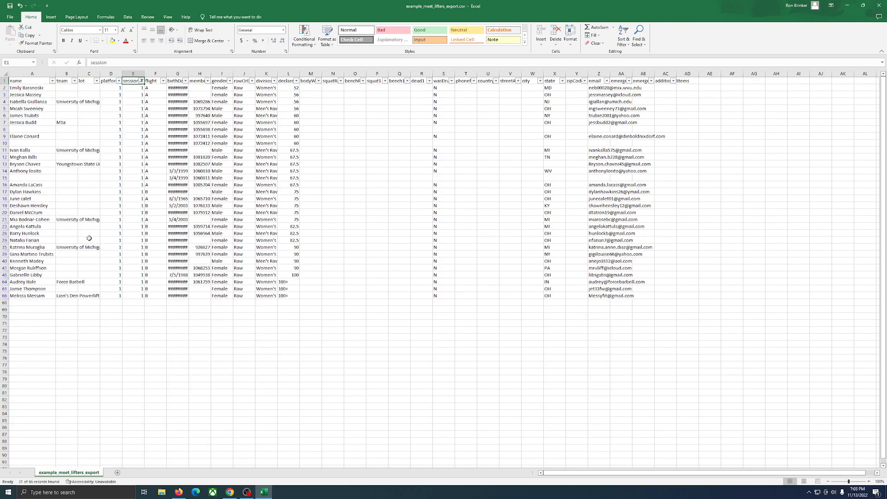
# Step: Sort the session 1 list by flight from A to Z and count the entries in flights A and B
pyautogui.click(163, 81)
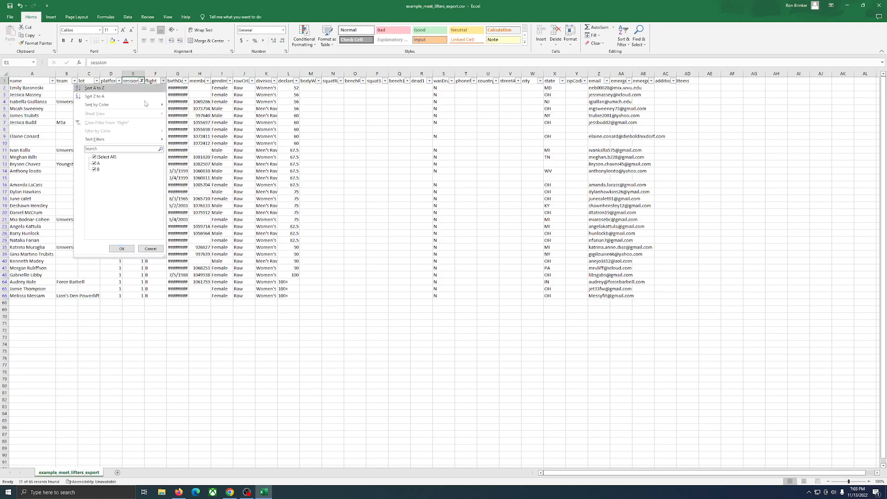
pyautogui.click(107, 89)
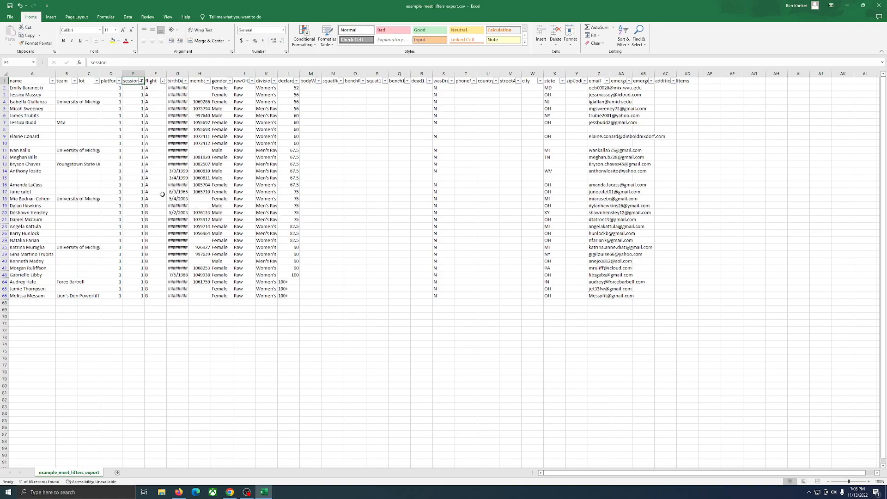
pyautogui.moveTo(156, 87); pyautogui.dragTo(156, 199)
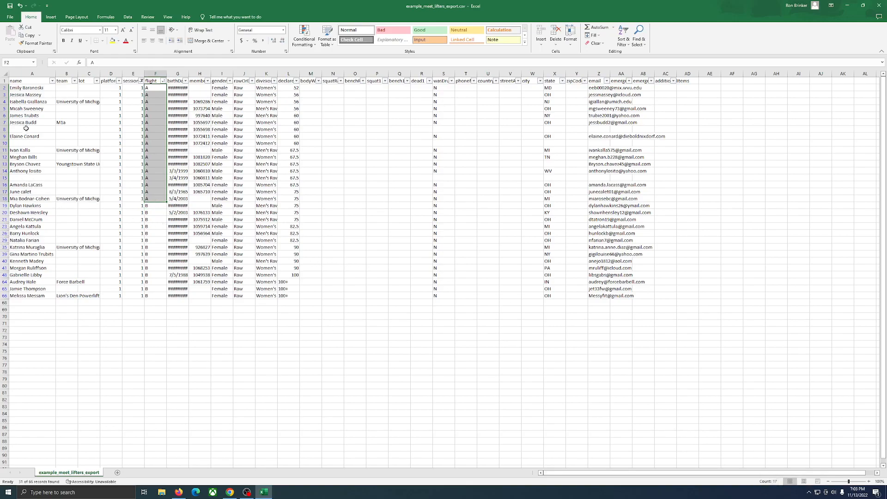
pyautogui.moveTo(155, 206); pyautogui.dragTo(157, 294)
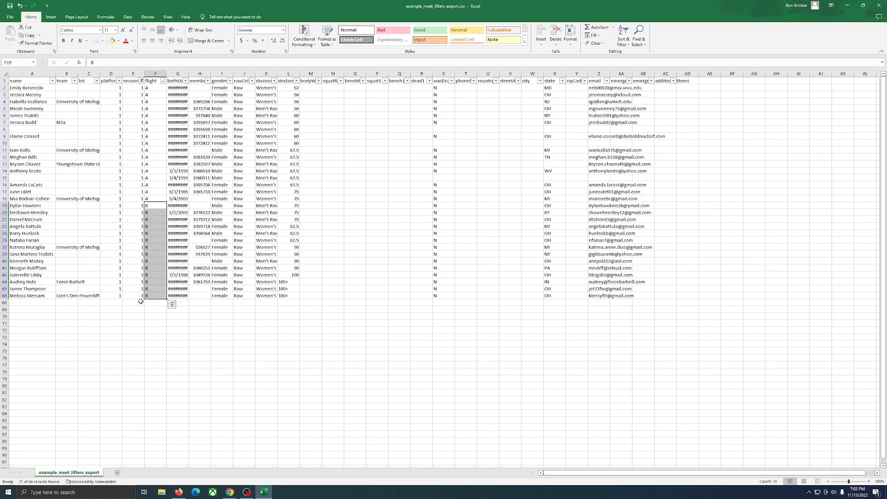
pyautogui.click(190, 336)
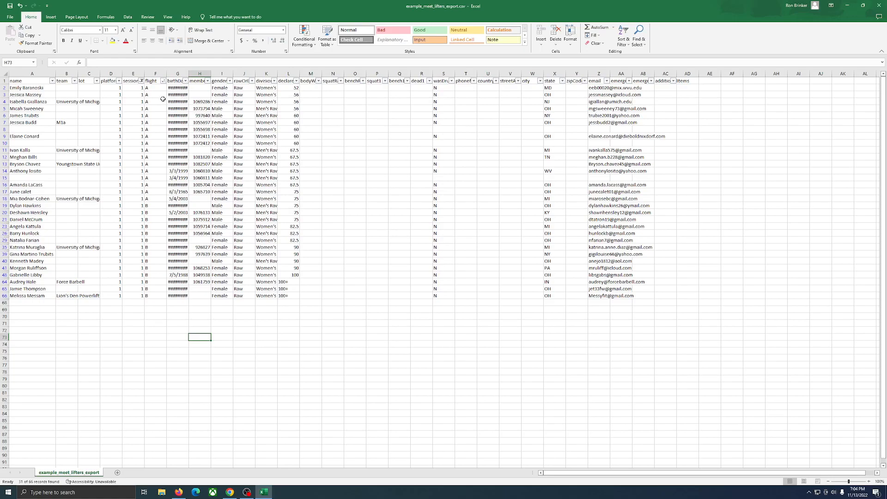
# Step: Filter the session column to show only session 2 and fit the division column to its contents
pyautogui.click(142, 81)
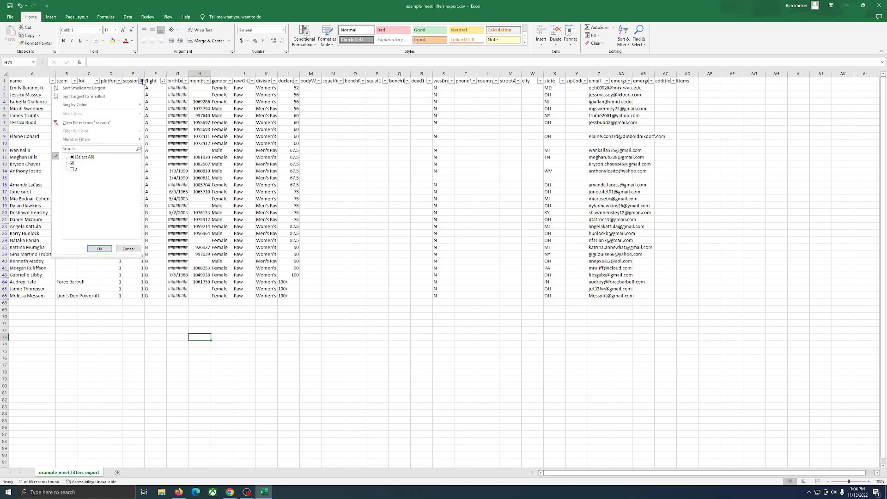
pyautogui.click(73, 169)
pyautogui.click(99, 249)
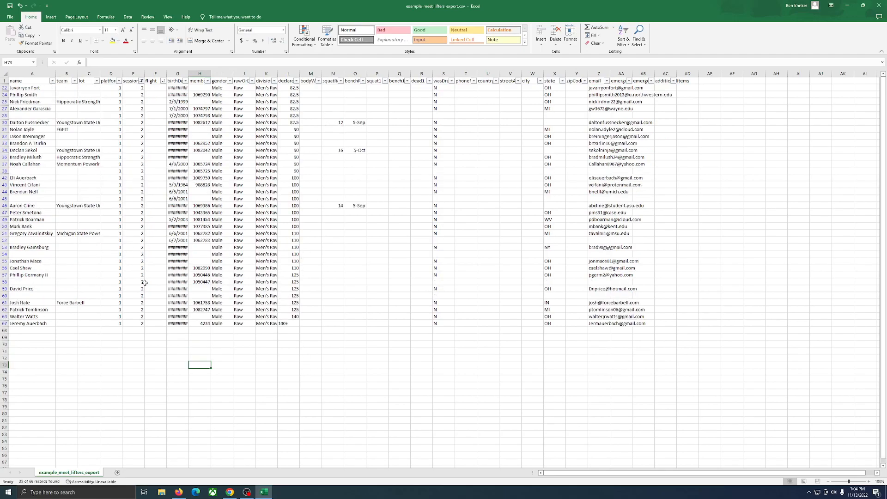
pyautogui.doubleClick(278, 74)
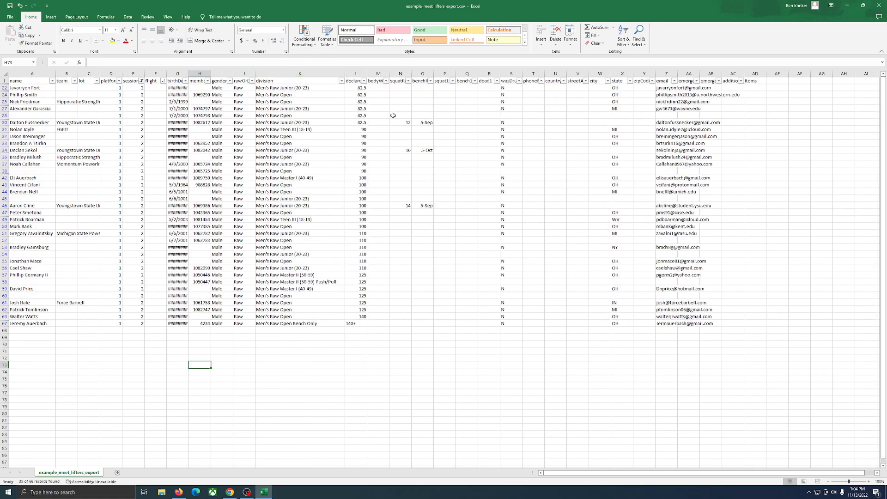
# Step: Count the session 2 entries in the 82.5 and 90 weight classes together with the first entry in the 100 class
pyautogui.click(352, 88)
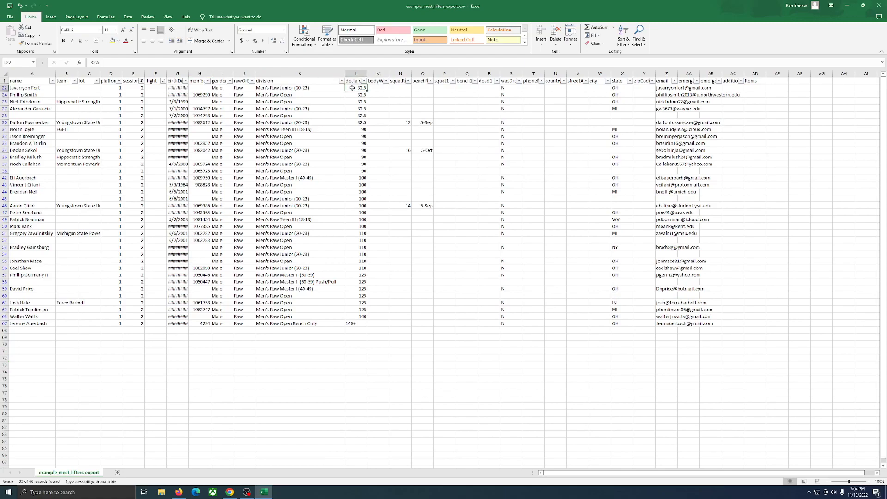
pyautogui.moveTo(354, 90); pyautogui.dragTo(357, 172)
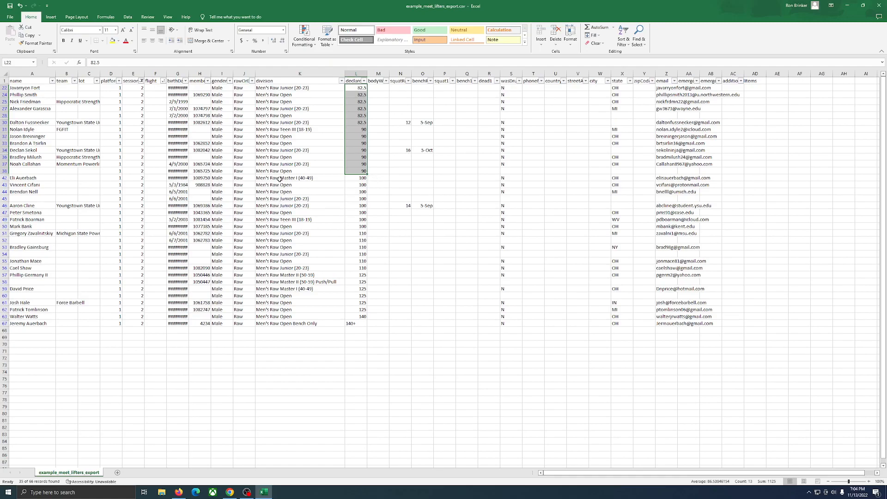
pyautogui.keyDown('ctrl'); pyautogui.click(353, 178); pyautogui.keyUp('ctrl')
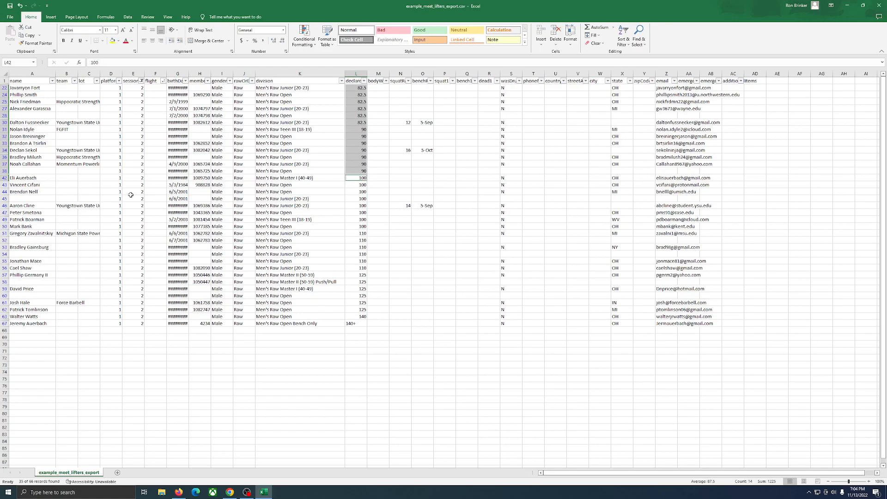
# Step: Examine the division, weight class and name of the Men's Raw Junior (20-23) lifter in row 46
pyautogui.click(346, 191)
pyautogui.click(325, 204)
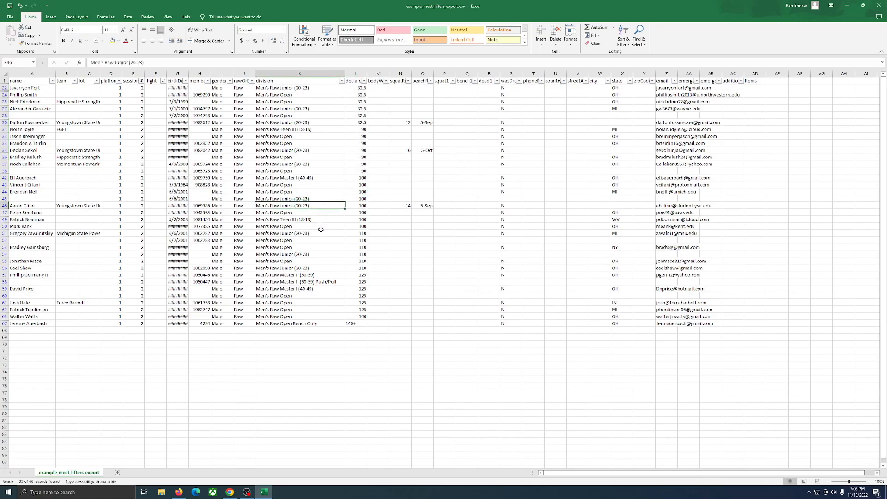
pyautogui.click(4, 207)
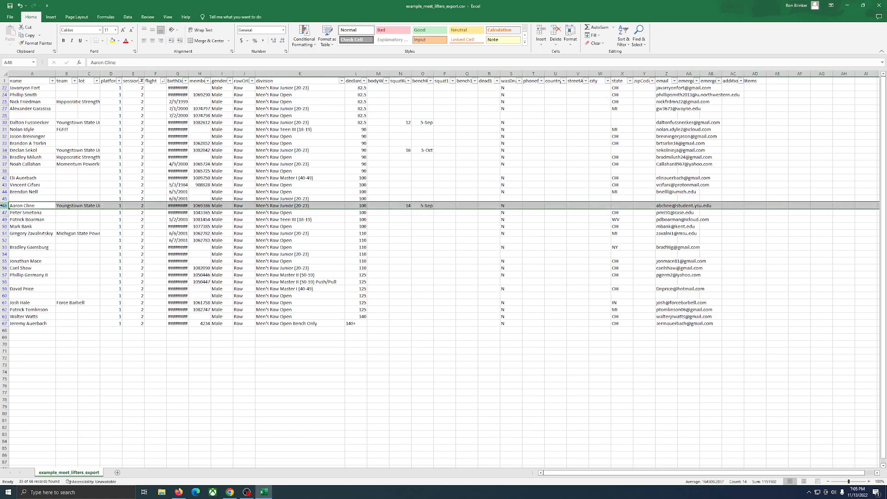
pyautogui.click(352, 207)
pyautogui.click(20, 207)
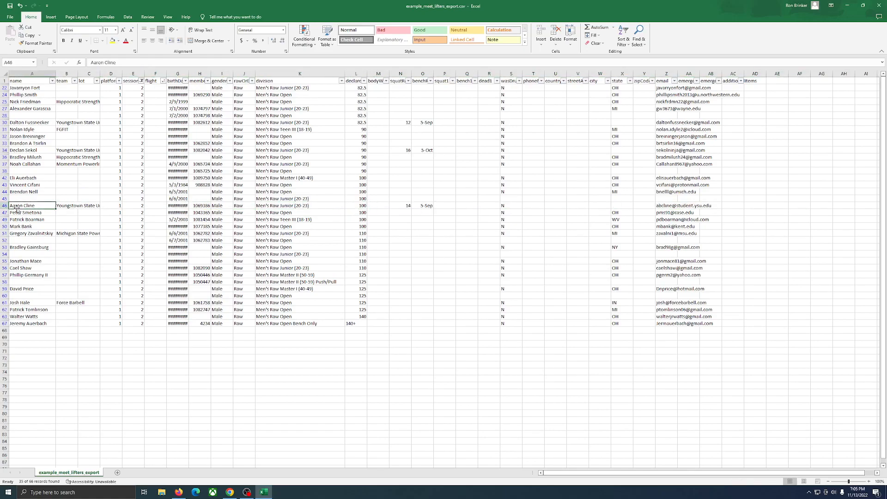
# Step: Examine the session 2 entries in the 100 weight class in rows 44, 46 and 49 for their divisions
pyautogui.click(362, 192)
pyautogui.moveTo(361, 192); pyautogui.dragTo(28, 190)
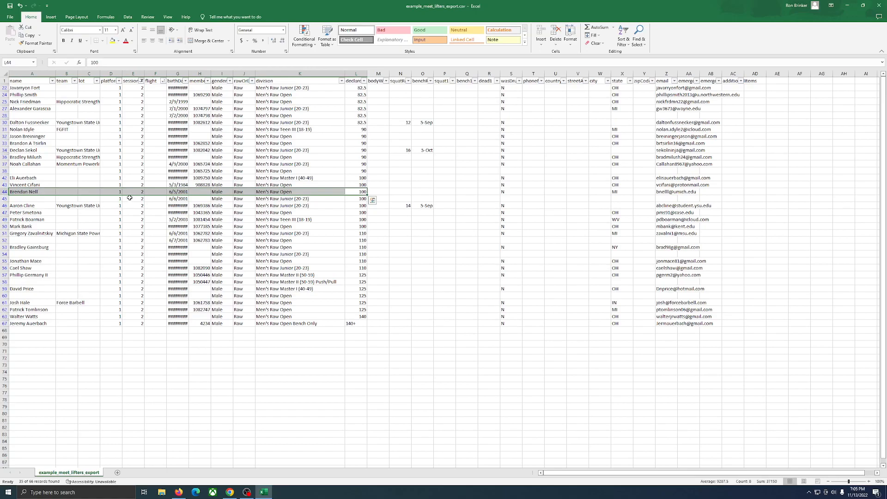
pyautogui.click(25, 193)
pyautogui.moveTo(17, 192); pyautogui.dragTo(355, 193)
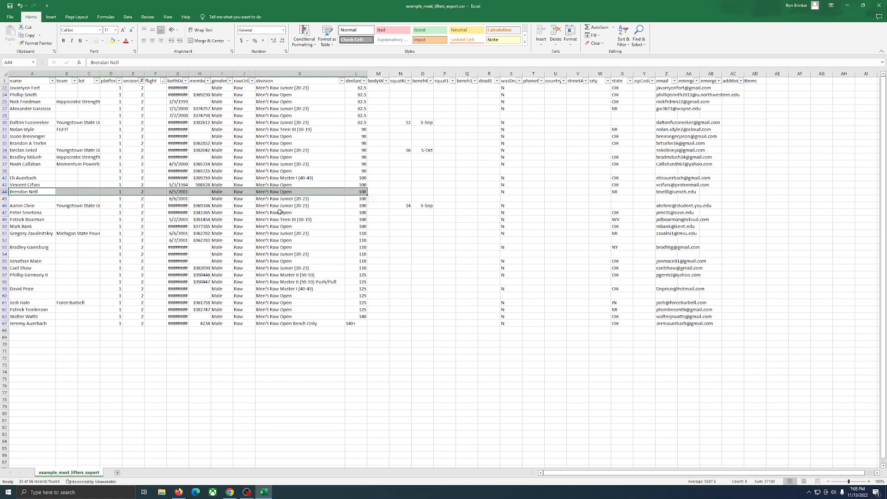
pyautogui.moveTo(22, 207); pyautogui.dragTo(357, 207)
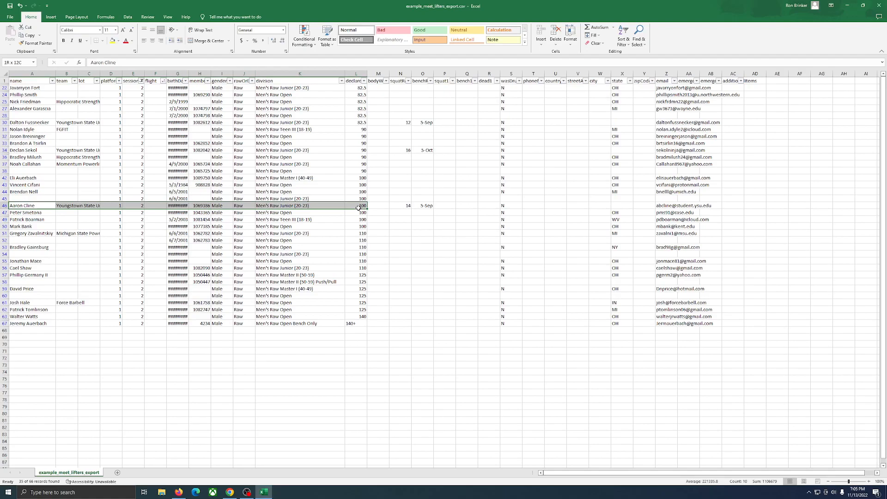
pyautogui.moveTo(358, 208); pyautogui.dragTo(359, 209)
pyautogui.moveTo(281, 221); pyautogui.dragTo(360, 218)
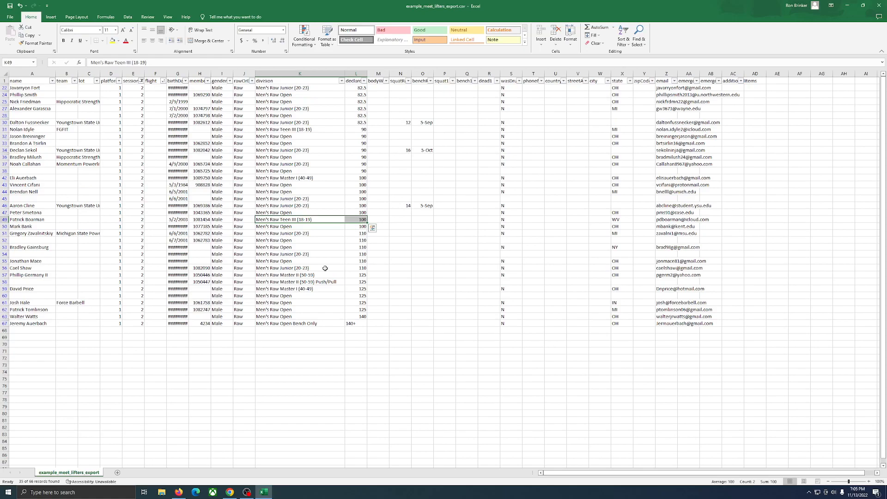
# Step: Examine the Master II and Master I entries in the 125 weight class in rows 57 to 59
pyautogui.click(292, 276)
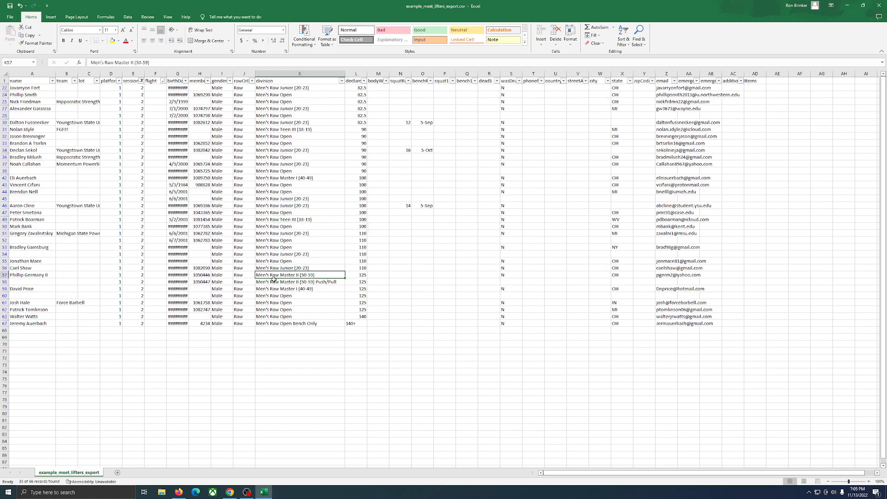
pyautogui.moveTo(20, 274); pyautogui.dragTo(354, 282)
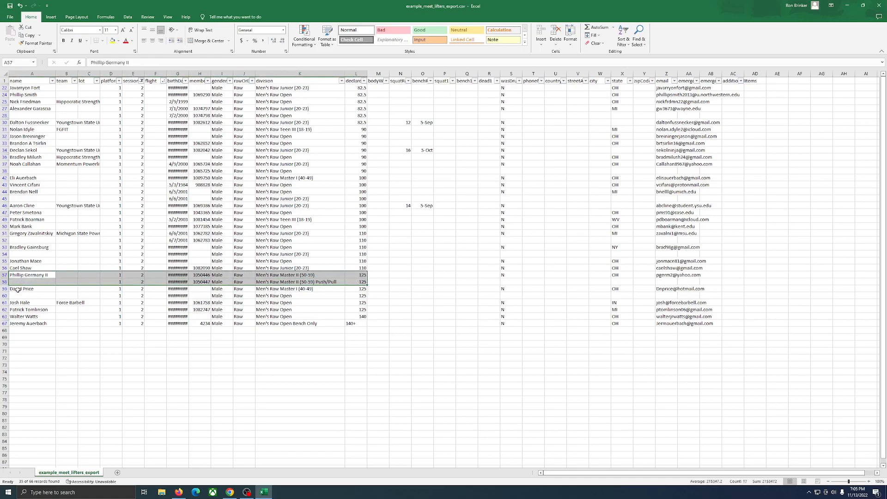
pyautogui.moveTo(13, 289); pyautogui.dragTo(353, 289)
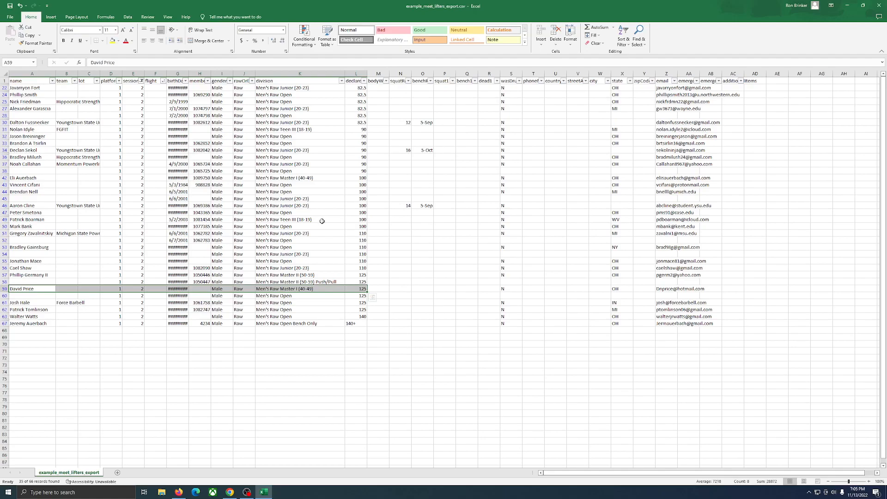
# Step: Compare the Teen III and Master I entries in the 100 class with the entries in the 82.5 and 90 classes
pyautogui.moveTo(276, 221); pyautogui.dragTo(345, 216)
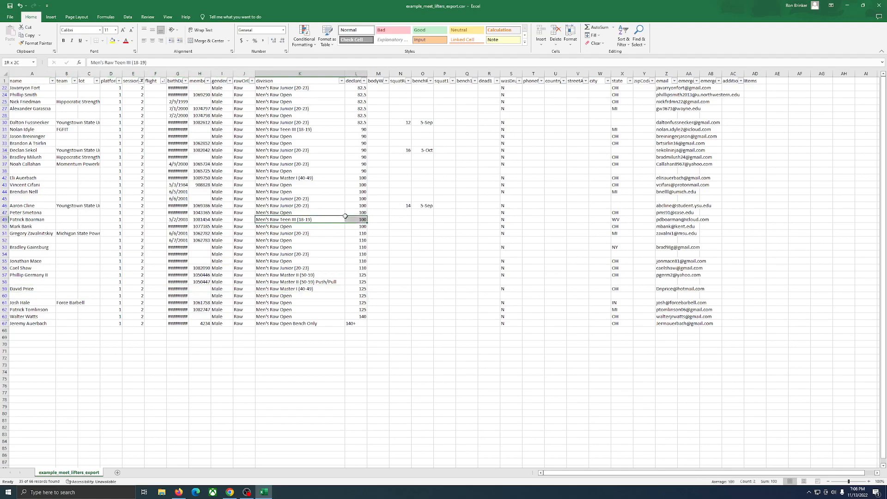
pyautogui.moveTo(279, 178); pyautogui.dragTo(358, 177)
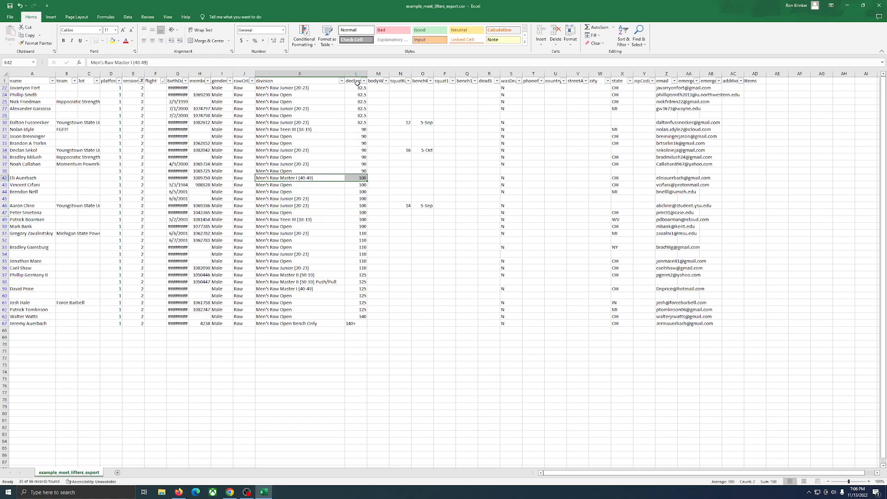
pyautogui.moveTo(354, 88); pyautogui.dragTo(354, 171)
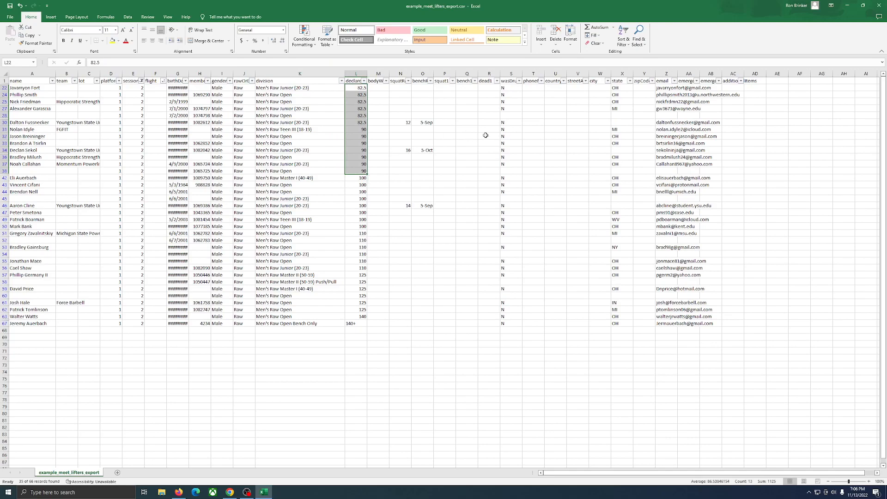
# Step: Switch to the LiftingCast lifters page in Chrome and sort the lifters by session to reach session 2
pyautogui.click(849, 6)
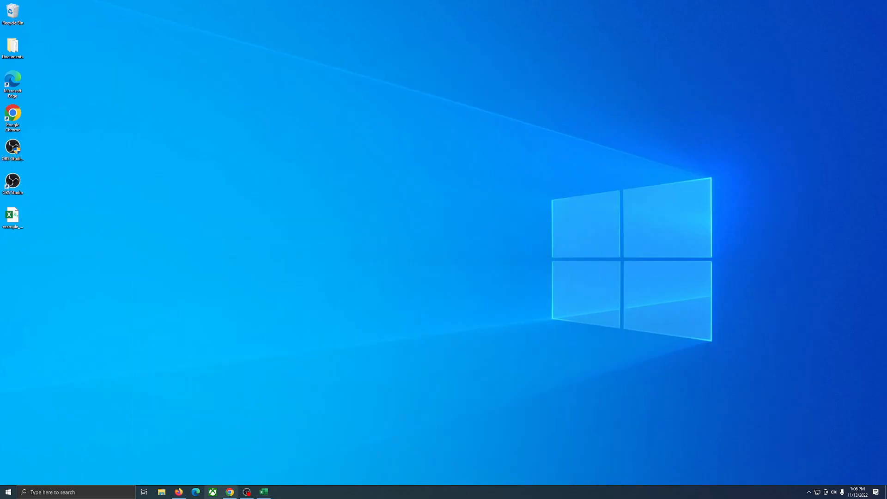
pyautogui.click(231, 493)
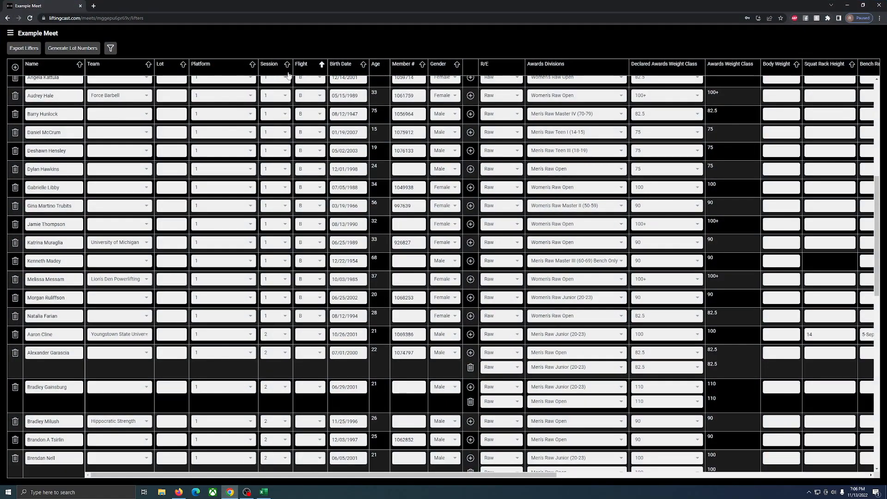
pyautogui.scroll(-2, 339, 211)
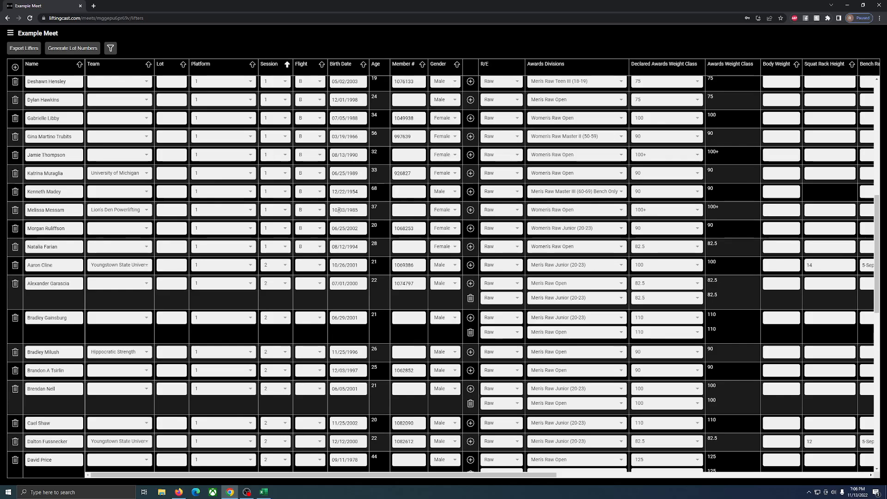
pyautogui.scroll(-3, 315, 280)
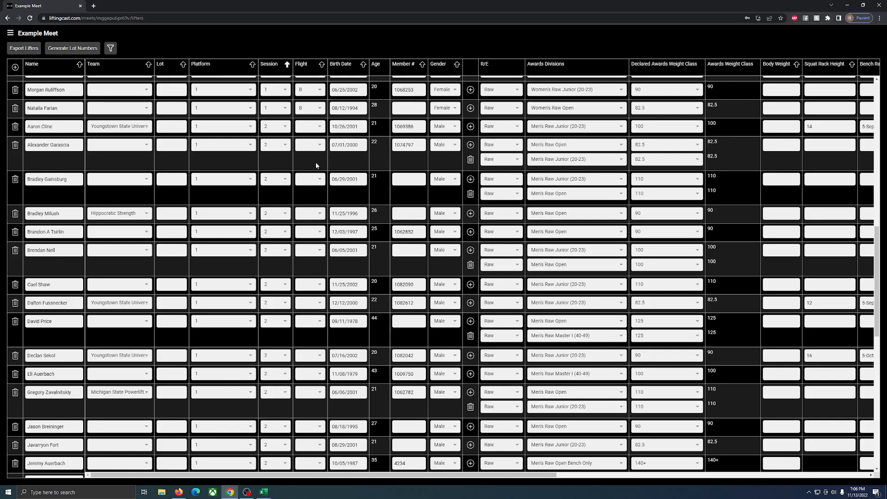
# Step: Assign flight C to the session 2 lifter entered in Open and Junior 82.5 and to the first two Men's Raw Open 90 lifters
pyautogui.click(309, 145)
pyautogui.click(311, 194)
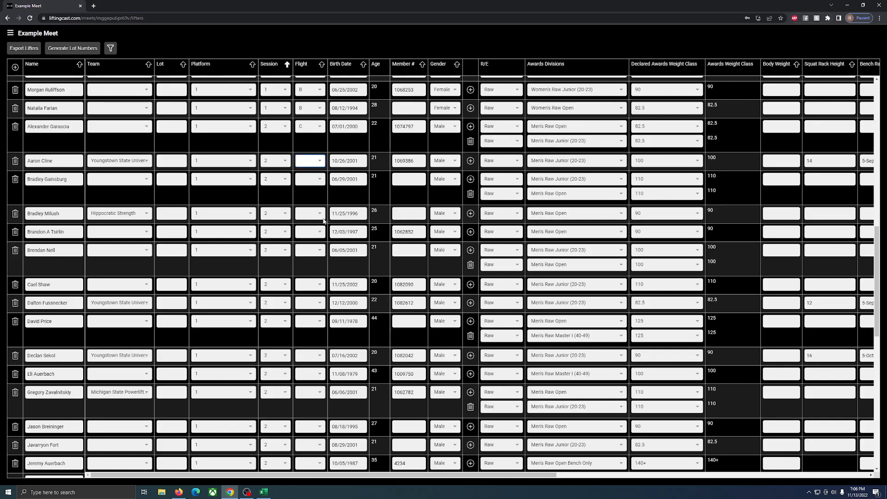
pyautogui.click(310, 214)
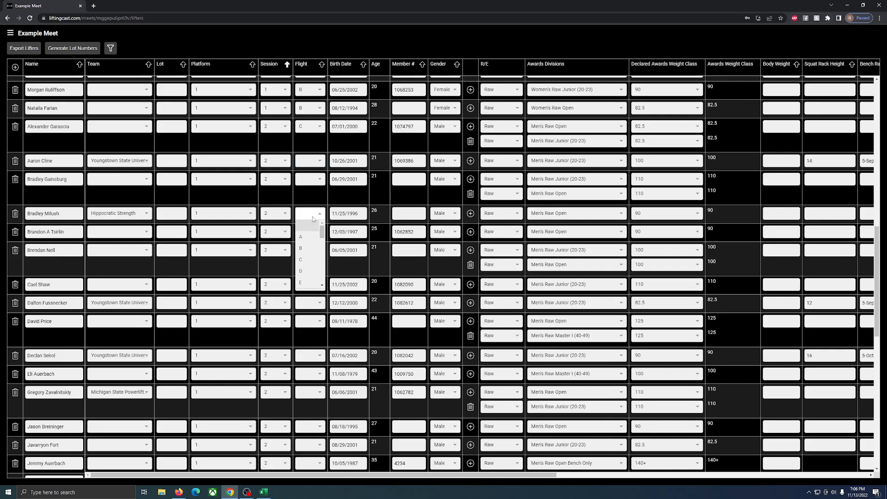
pyautogui.click(302, 261)
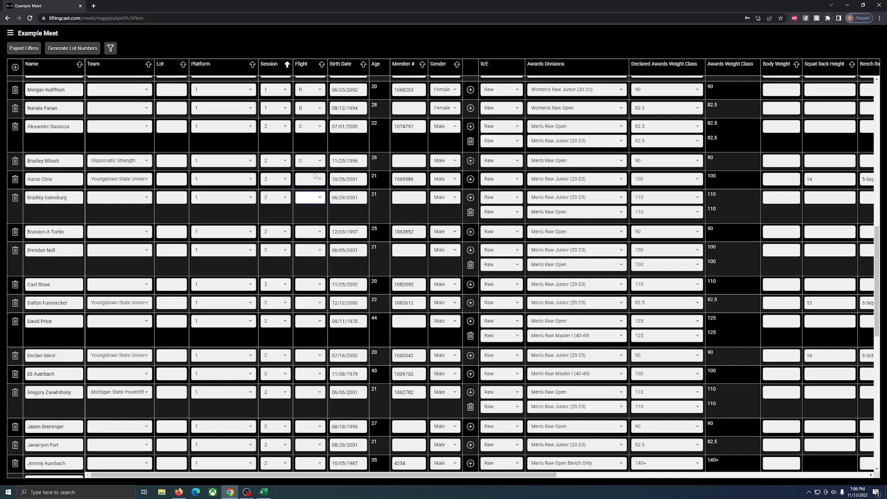
pyautogui.scroll(-1, 312, 176)
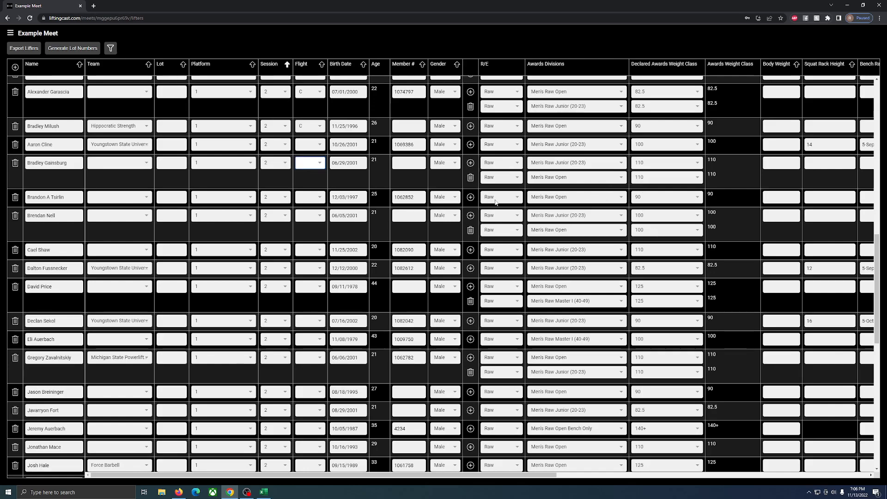
pyautogui.click(310, 198)
pyautogui.click(304, 230)
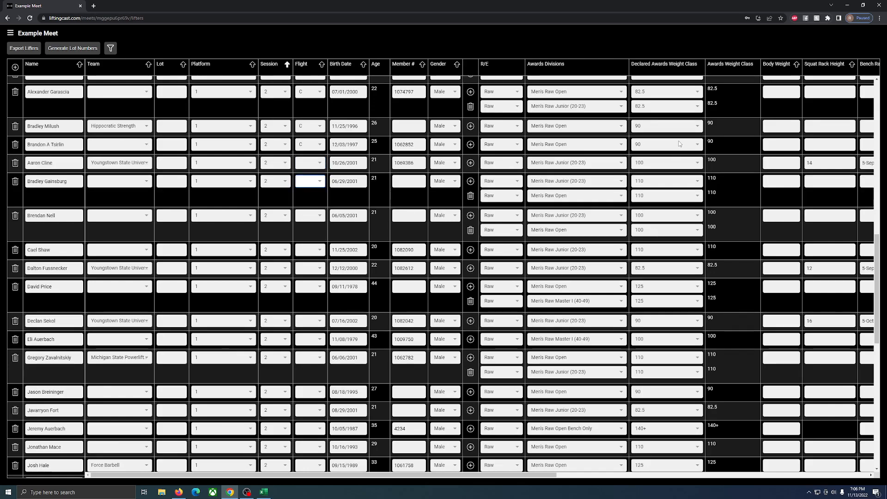
# Step: Assign flight C to the Youngstown State team's Men's Raw Junior (20-23) lifters in the 82.5 and 90 classes
pyautogui.scroll(-2, 320, 149)
pyautogui.scroll(1, 323, 144)
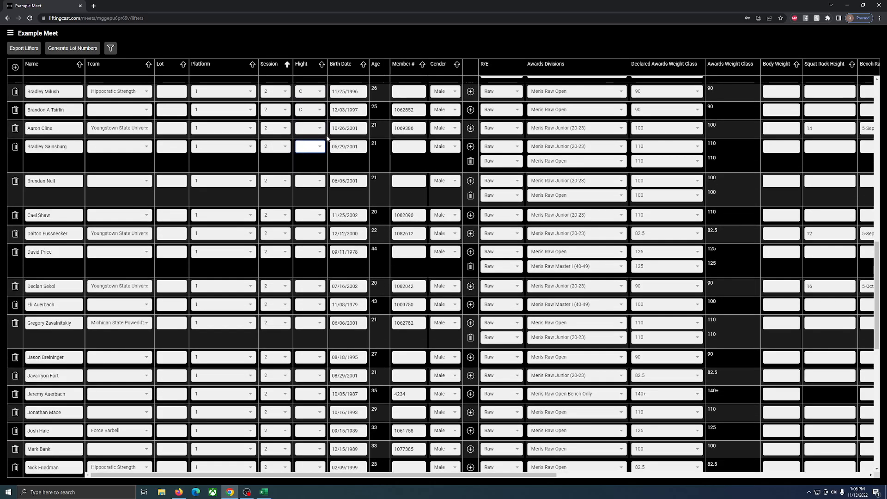
pyautogui.click(309, 234)
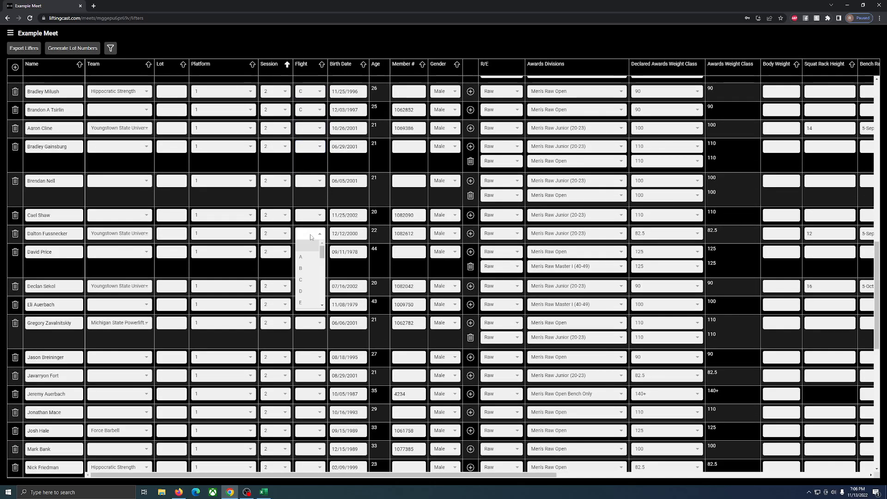
pyautogui.click(305, 280)
pyautogui.scroll(-2, 305, 227)
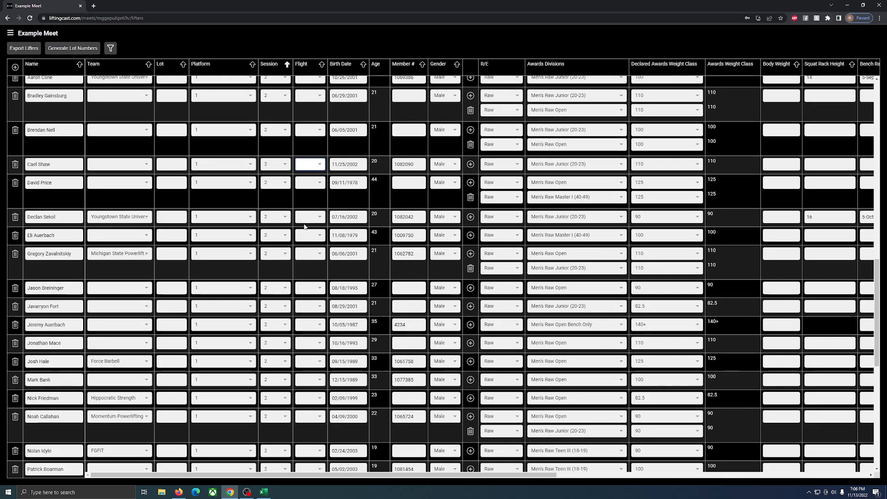
pyautogui.click(313, 216)
pyautogui.click(308, 262)
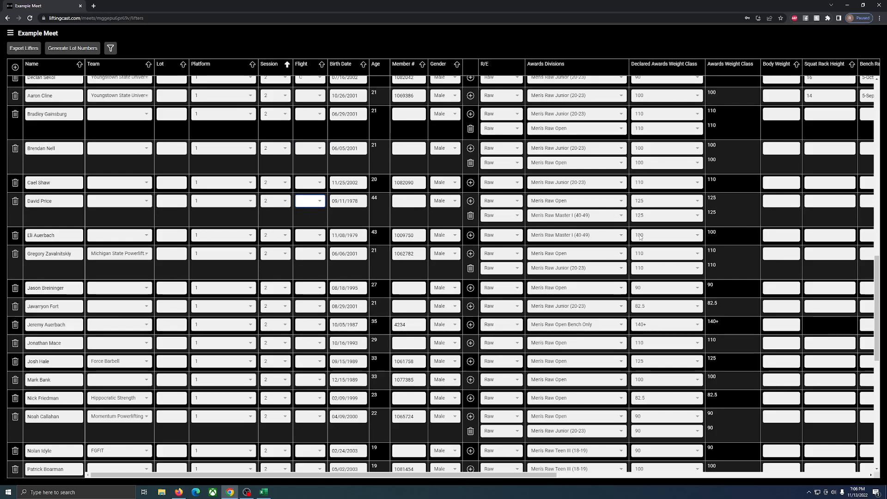
# Step: Assign flight C to the Master I 100 lifter, the next Men's Raw Open 90 lifter and the Men's Raw Junior 82.5 lifter
pyautogui.click(310, 235)
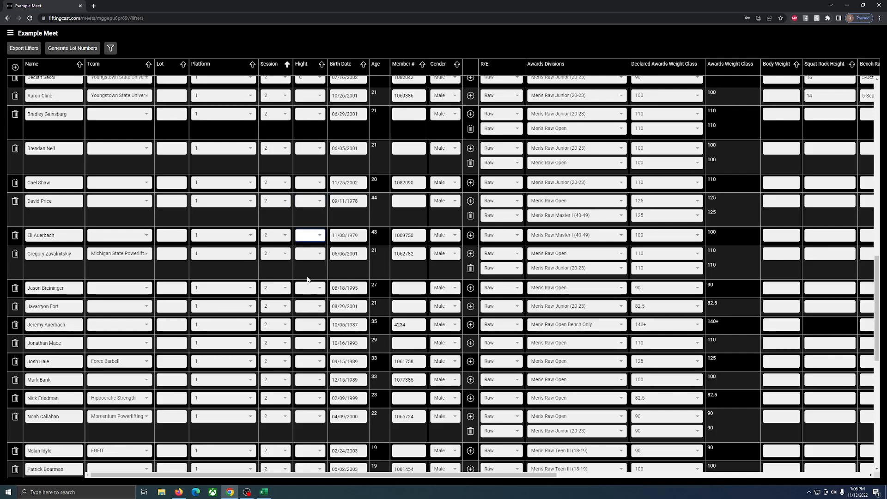
pyautogui.click(309, 281)
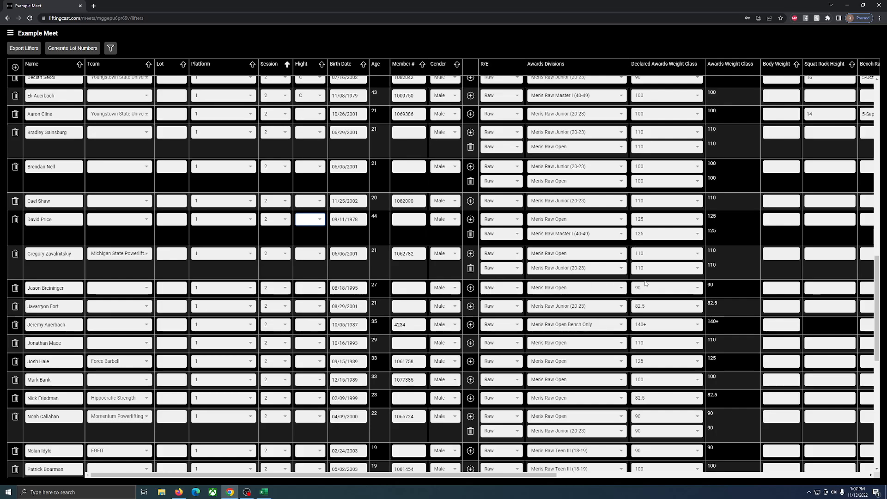
pyautogui.click(310, 288)
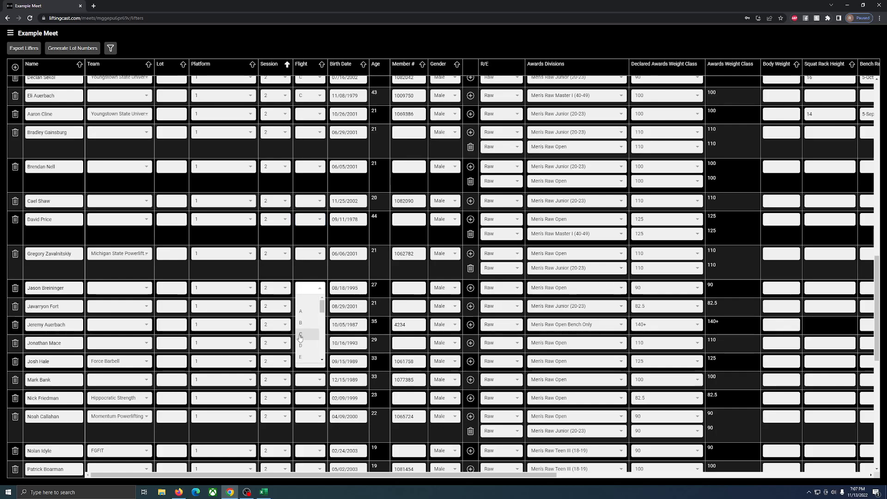
pyautogui.click(301, 334)
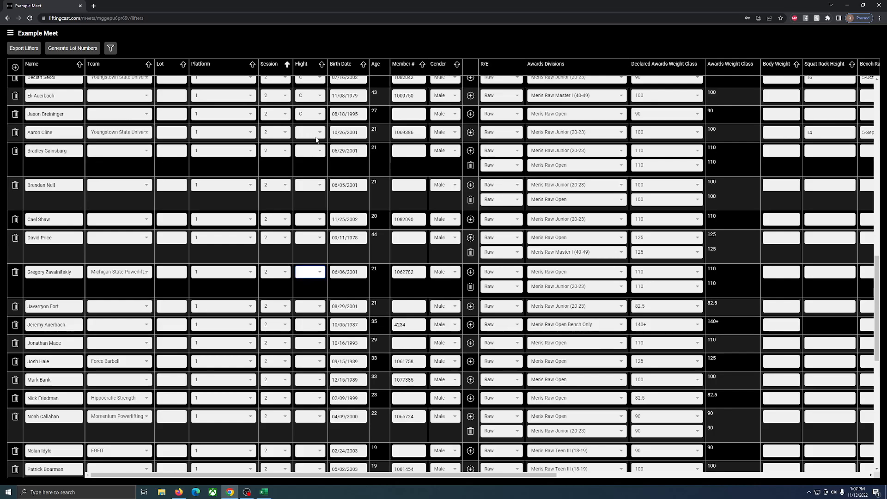
pyautogui.scroll(-1, 415, 277)
pyautogui.click(308, 271)
pyautogui.click(303, 319)
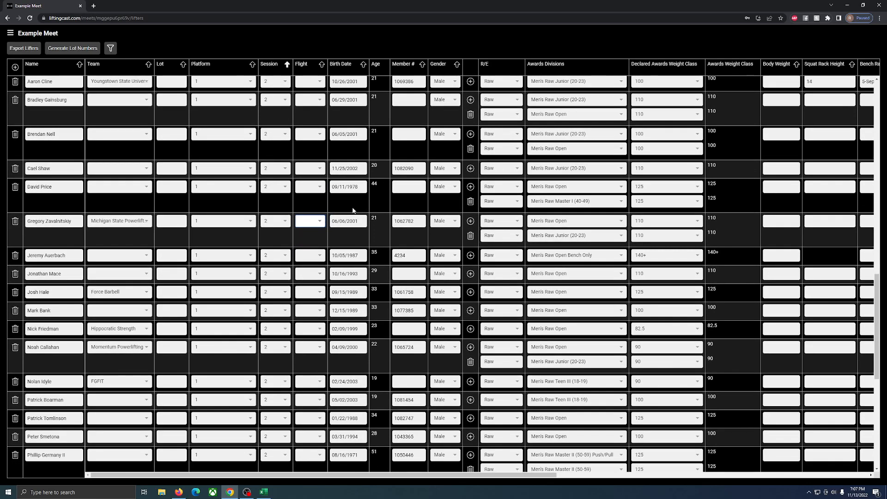
# Step: Assign flight C to the Hippocratic Strength Men's Raw Open 82.5 lifter and the Momentum Powerlifting lifter in the 90 class
pyautogui.scroll(1, 308, 169)
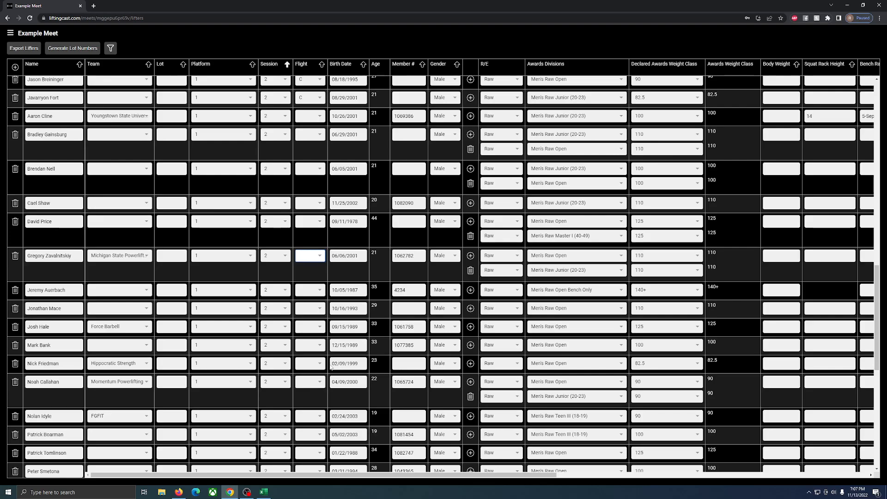
pyautogui.click(309, 363)
pyautogui.click(302, 411)
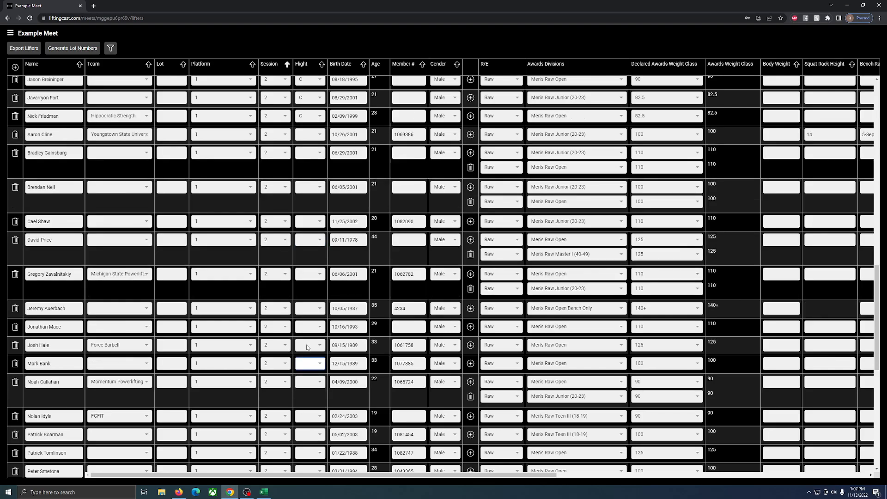
pyautogui.scroll(-3, 309, 332)
pyautogui.click(315, 266)
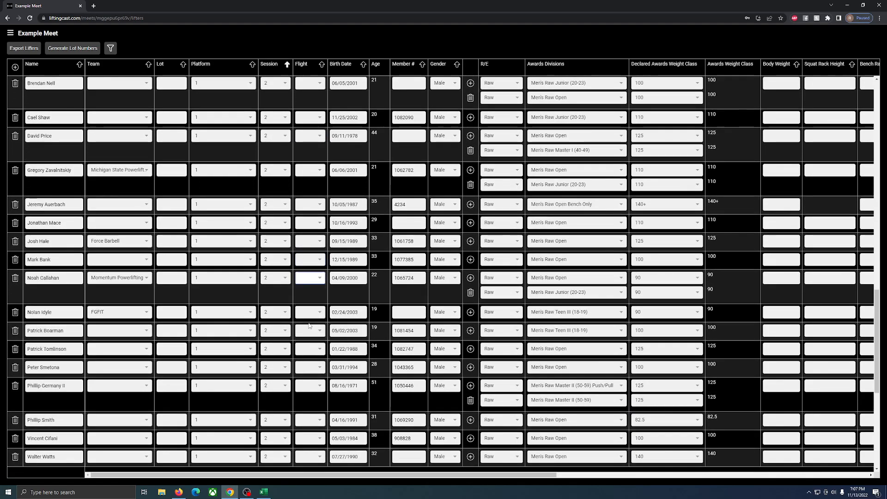
pyautogui.click(309, 325)
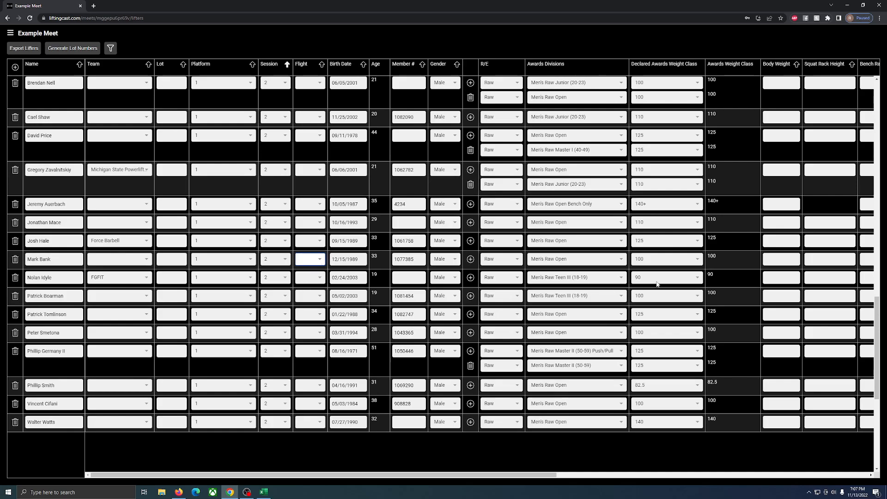
# Step: Assign flight C to the FGFIT team's Teen III 90 lifter, the Teen III 100 lifter and the remaining Men's Raw Open 82.5 lifter
pyautogui.click(311, 282)
pyautogui.click(302, 325)
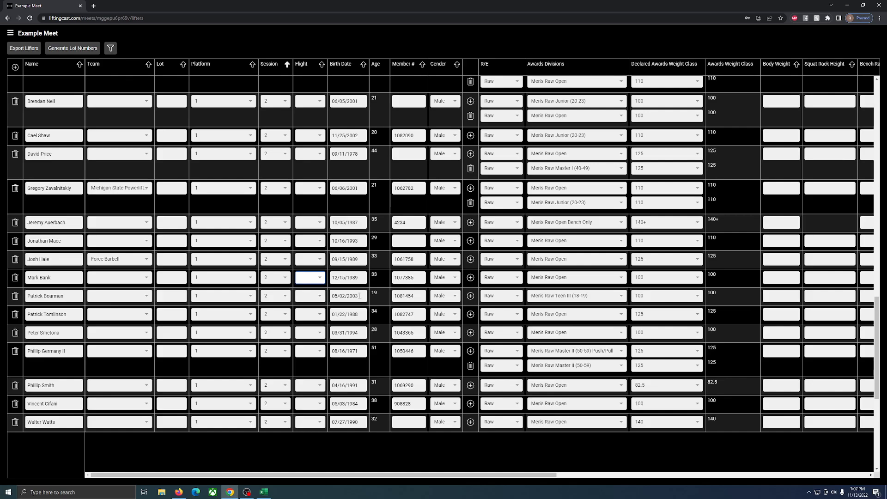
pyautogui.click(316, 297)
pyautogui.click(310, 319)
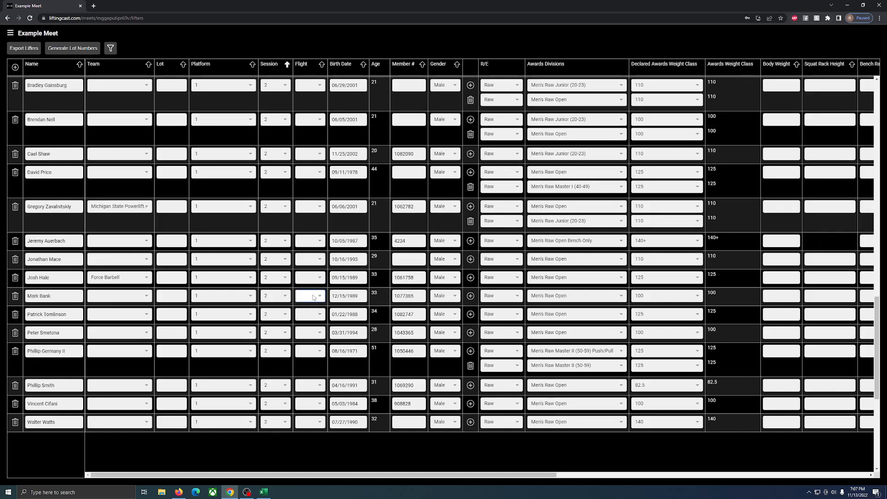
pyautogui.click(305, 388)
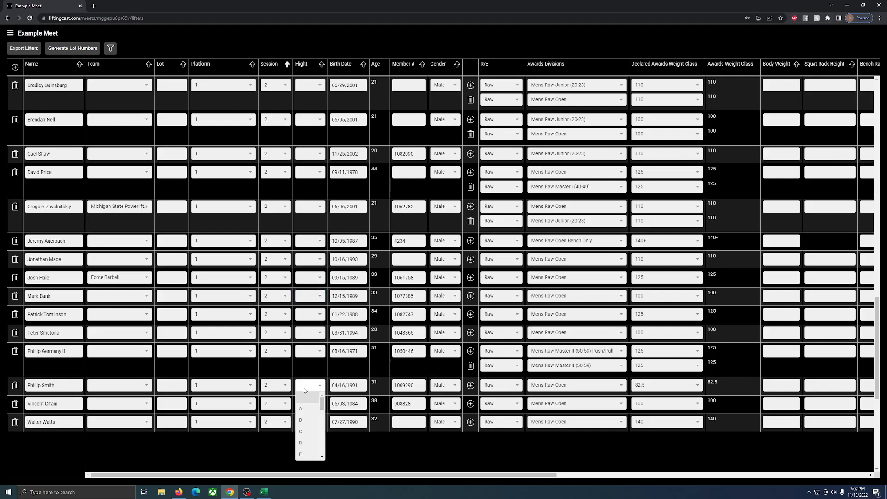
pyautogui.click(308, 419)
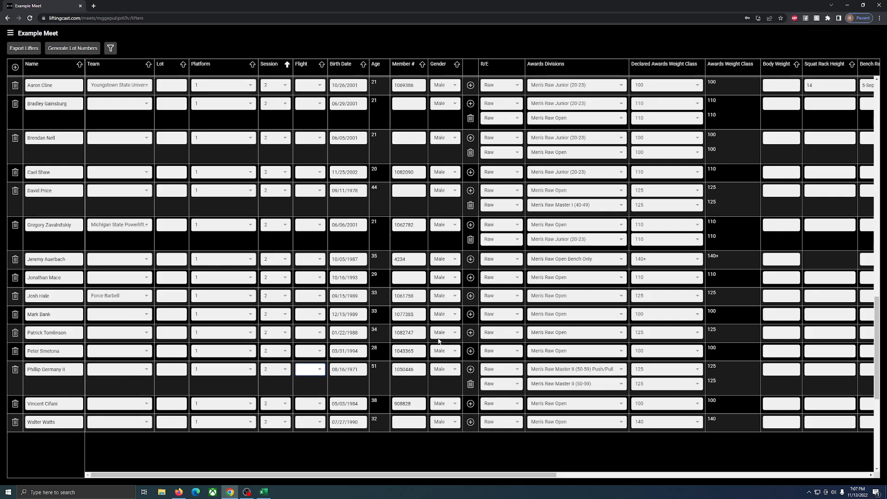
# Step: Check the meet roster for the sizes of session 2's flight C and unassigned group
pyautogui.click(10, 33)
pyautogui.click(13, 177)
pyautogui.scroll(-5, 145, 186)
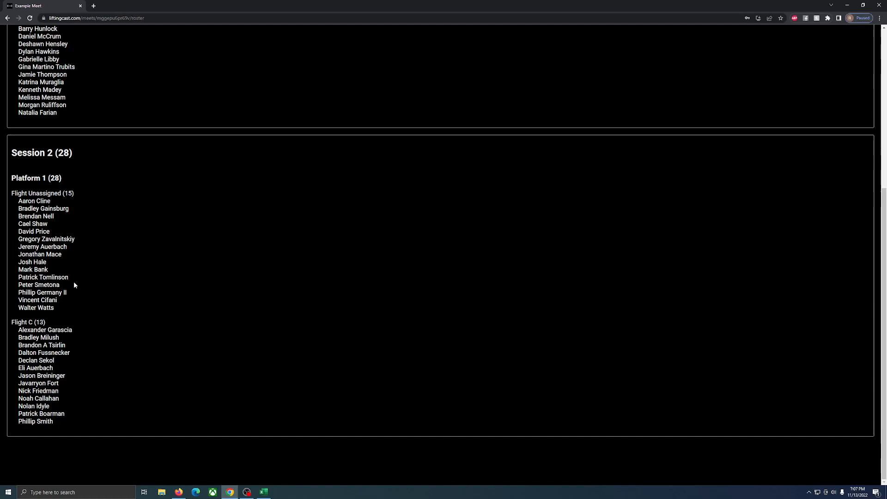
pyautogui.scroll(5, 37, 60)
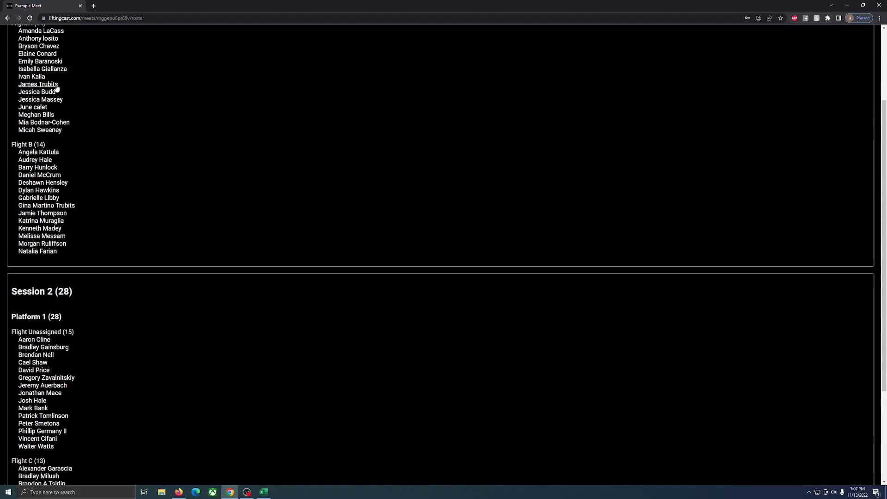
# Step: Return to the lifters list and sort it by flight
pyautogui.click(10, 34)
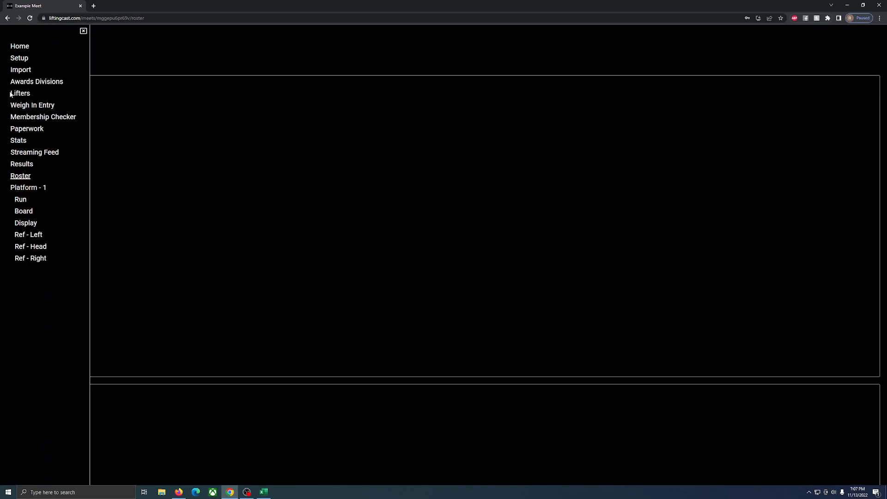
pyautogui.click(26, 94)
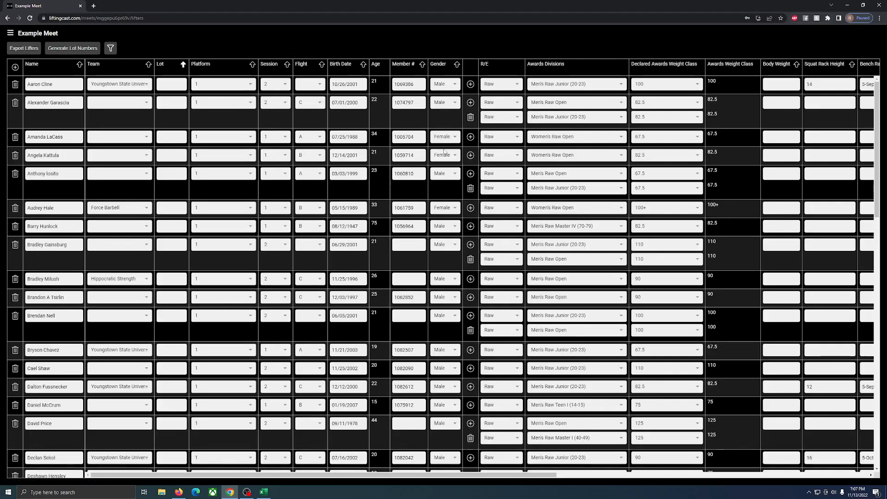
pyautogui.click(322, 65)
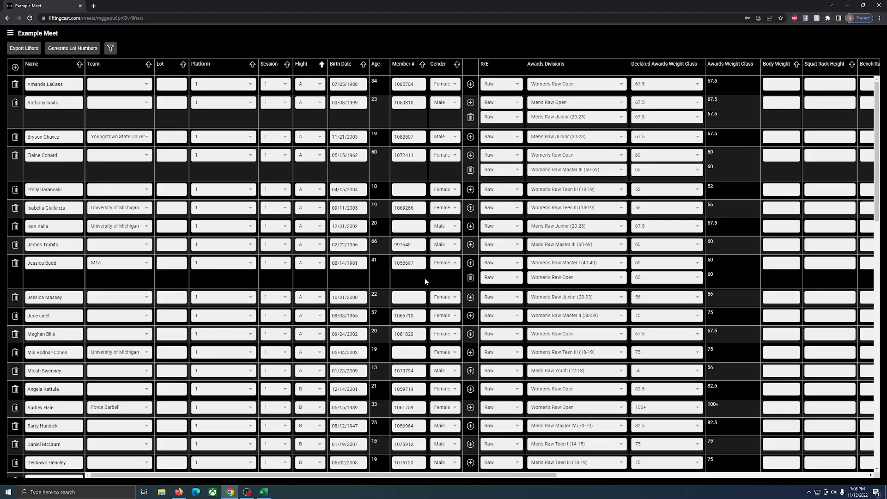
# Step: Compare the divisions and weight classes of flight C with those of the unassigned session 2 lifters to find one more for flight C
pyautogui.scroll(-15, 368, 244)
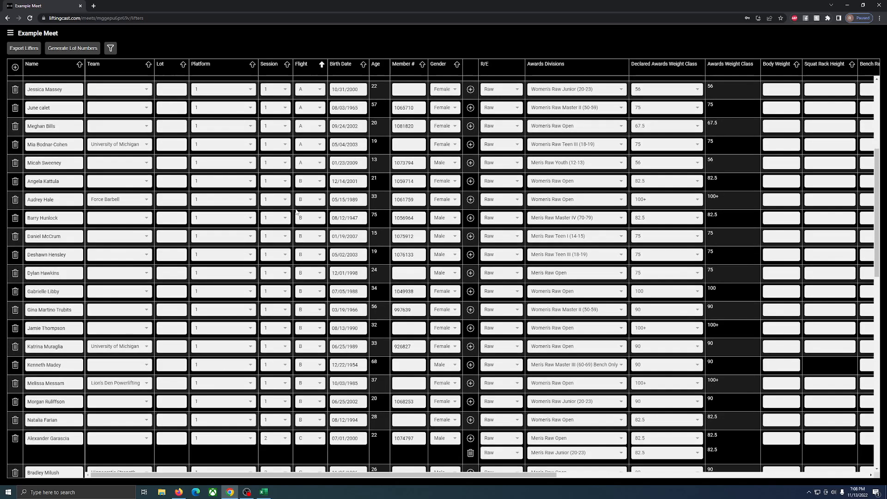
pyautogui.scroll(-6, 327, 199)
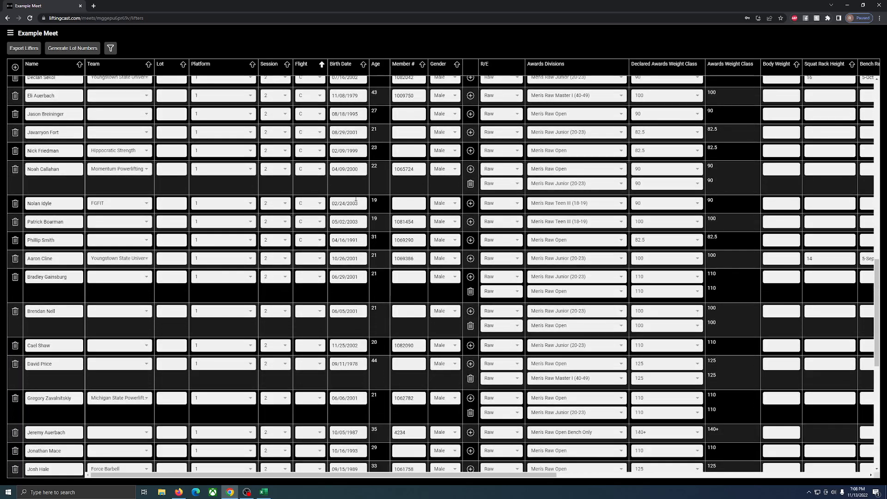
pyautogui.scroll(-1, 380, 184)
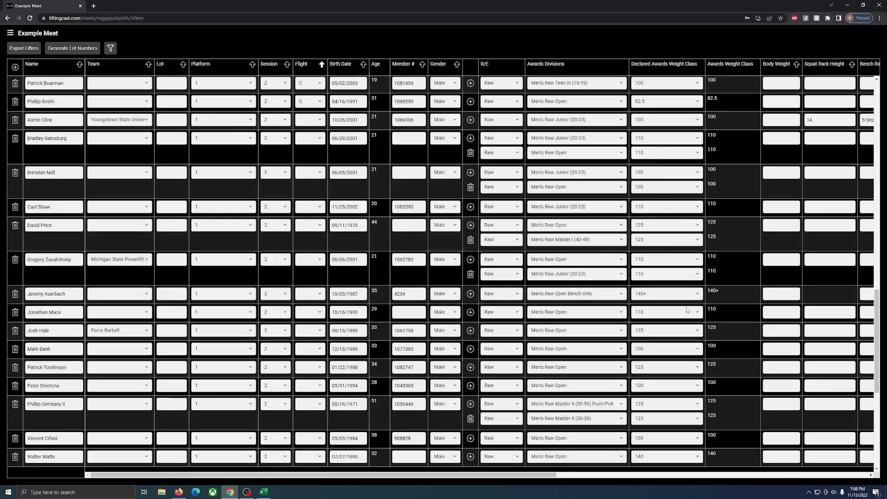
pyautogui.scroll(-2, 686, 306)
pyautogui.scroll(5, 668, 397)
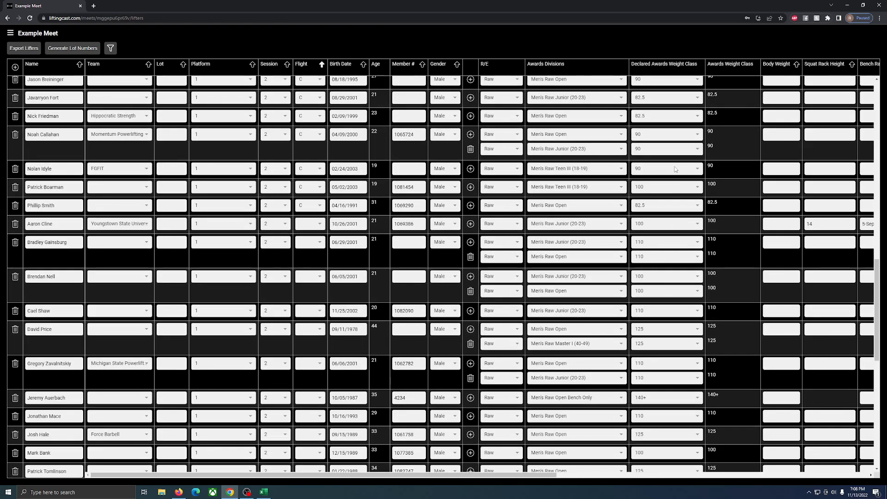
pyautogui.scroll(-1, 673, 172)
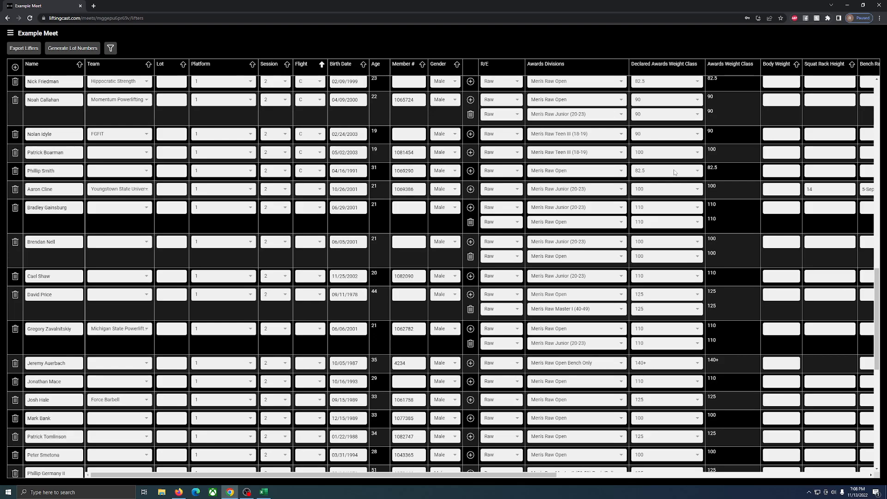
pyautogui.scroll(1, 674, 173)
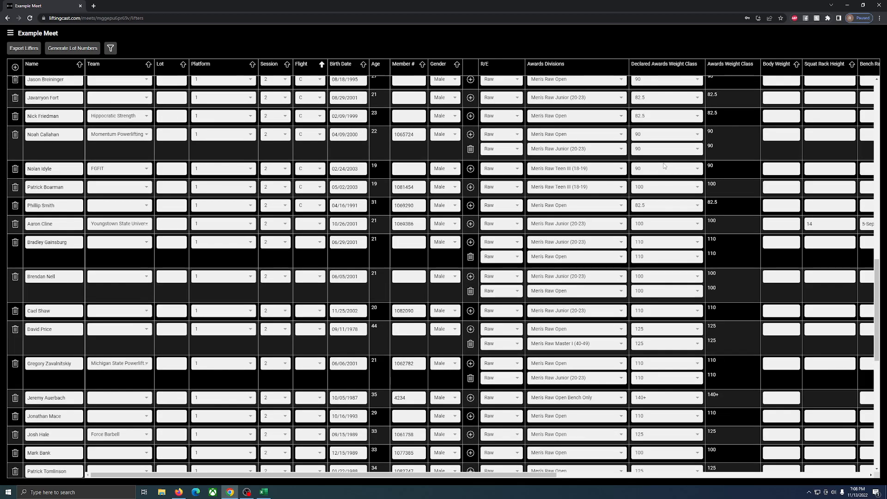
pyautogui.scroll(-2, 670, 164)
pyautogui.scroll(-2, 672, 155)
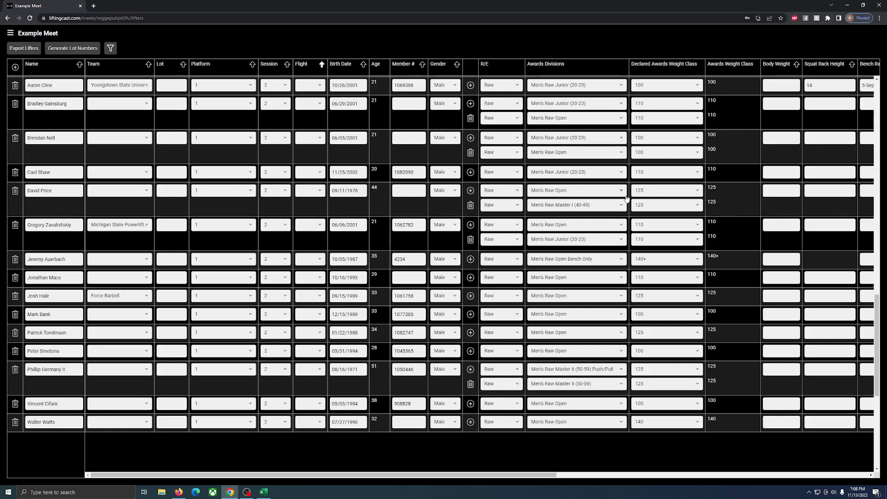
pyautogui.scroll(1, 623, 202)
pyautogui.scroll(1, 625, 219)
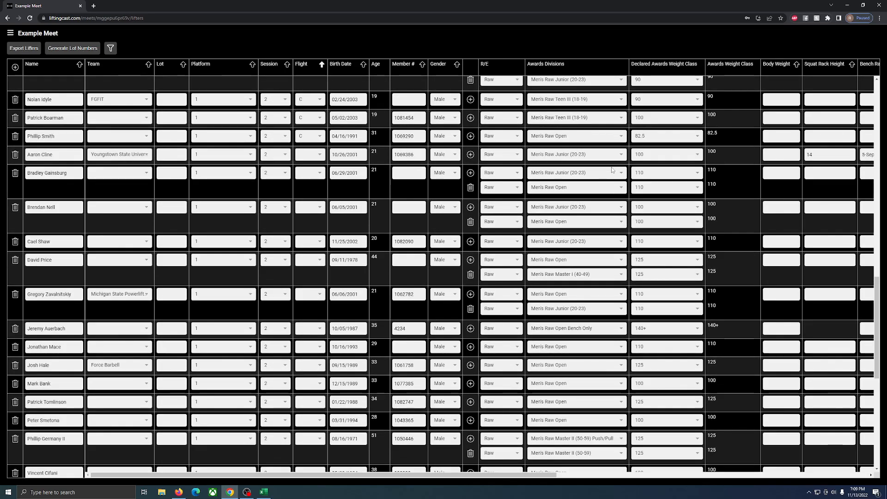
pyautogui.scroll(-2, 606, 174)
pyautogui.scroll(1, 604, 176)
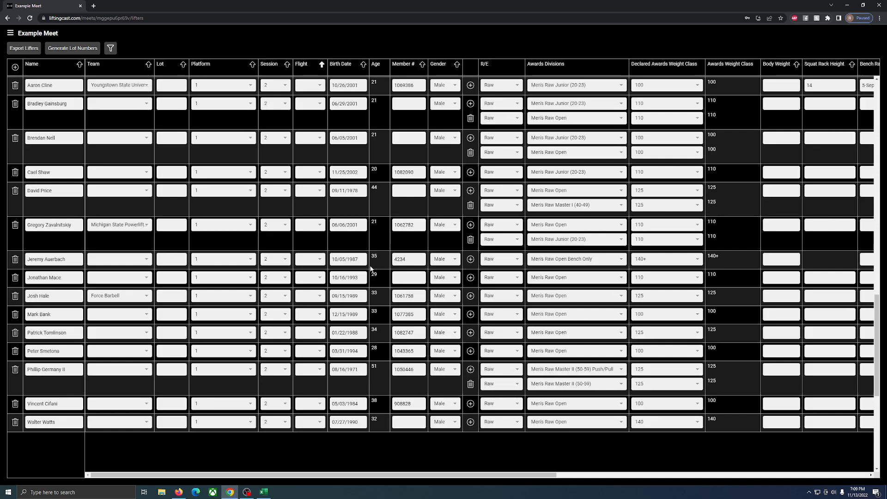
pyautogui.scroll(-2, 674, 297)
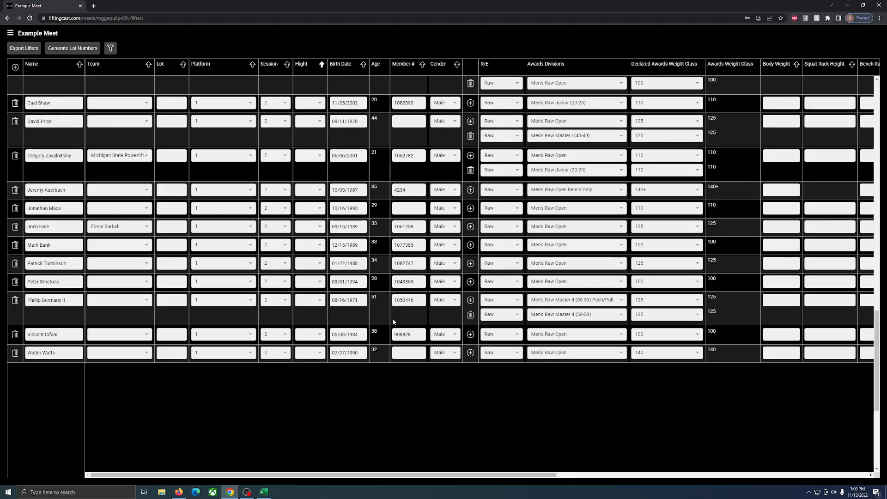
# Step: Assign flight C to the 125 lifter entered in Master II (50-59) and Master II Push/Pull, and check session 2's flight sizes on the roster
pyautogui.click(300, 305)
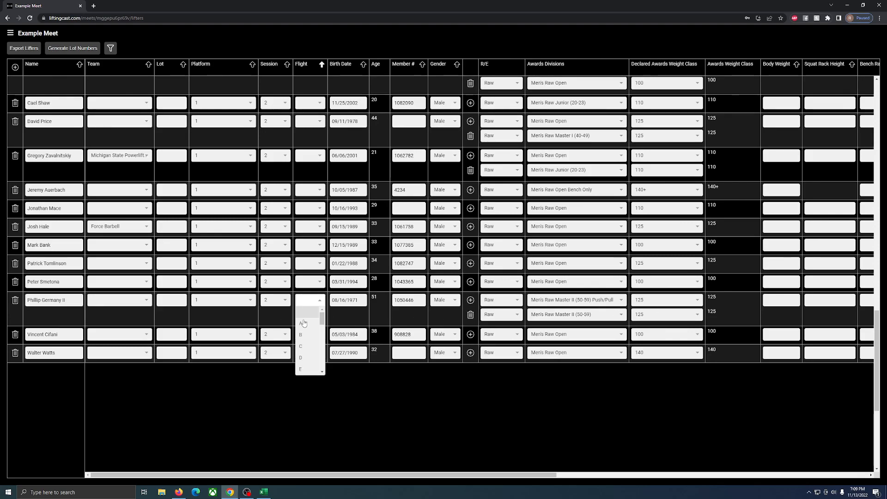
pyautogui.click(307, 352)
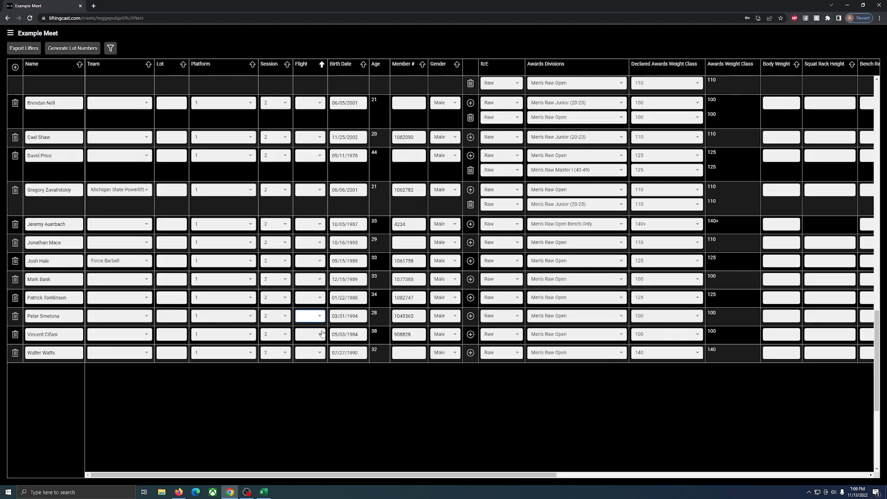
pyautogui.click(10, 34)
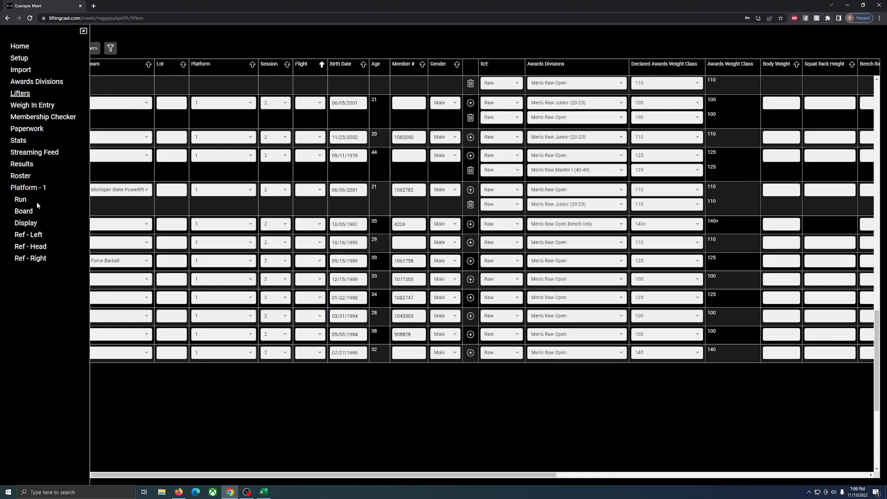
pyautogui.click(19, 180)
pyautogui.scroll(-4, 195, 218)
pyautogui.scroll(-1, 175, 225)
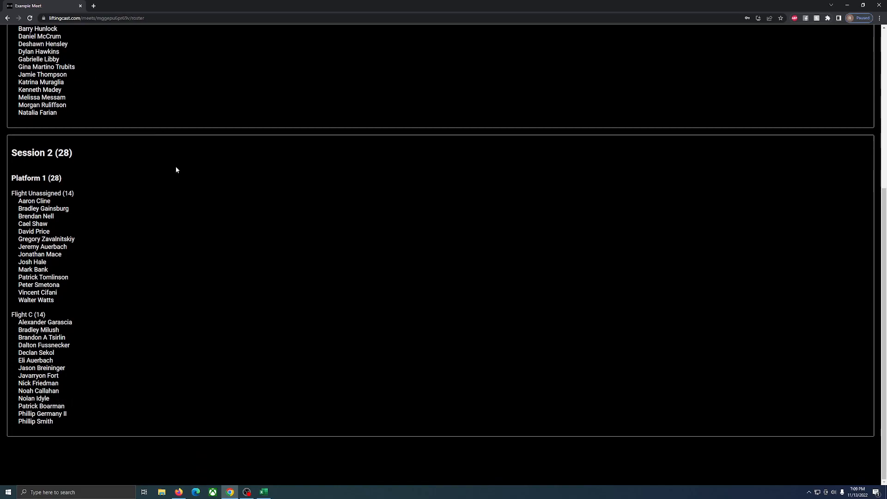
pyautogui.scroll(10, 175, 171)
# Step: Reopen the lifters list and sort the lifters by flight
pyautogui.click(11, 35)
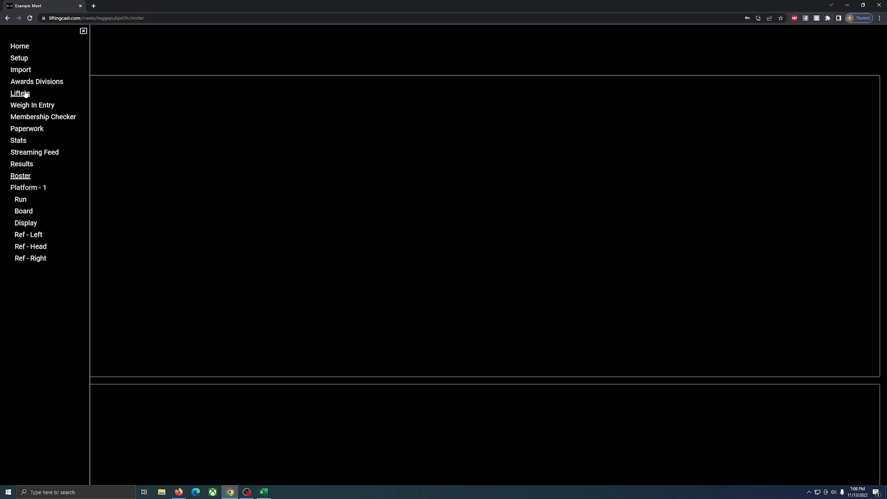
pyautogui.click(21, 93)
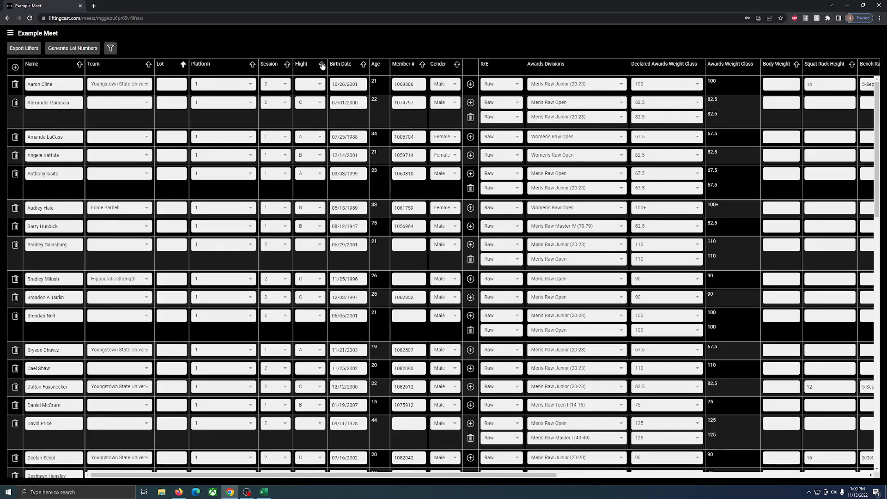
pyautogui.click(323, 65)
# Step: Assign flight D to the Youngstown State Junior 100 lifter and the two lifters entered in both Junior (20-23) and Open, 110 and 100
pyautogui.scroll(-5, 307, 129)
pyautogui.scroll(-15, 306, 130)
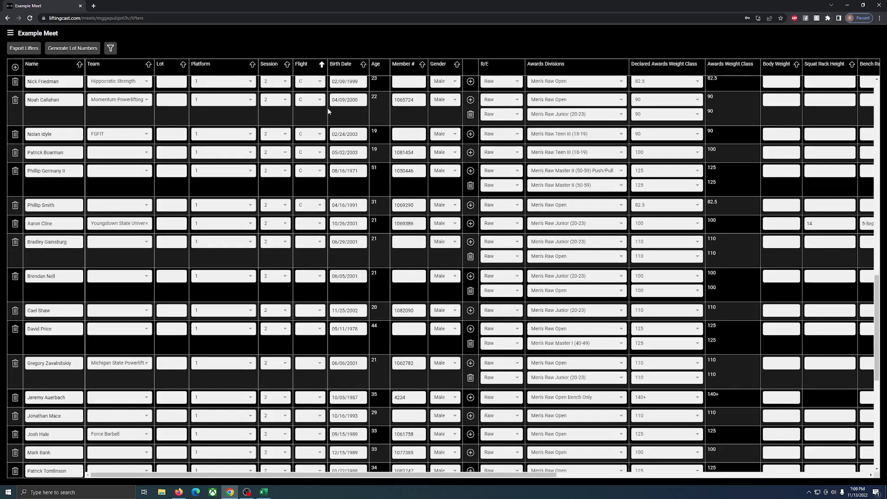
pyautogui.scroll(-2, 328, 108)
pyautogui.click(309, 119)
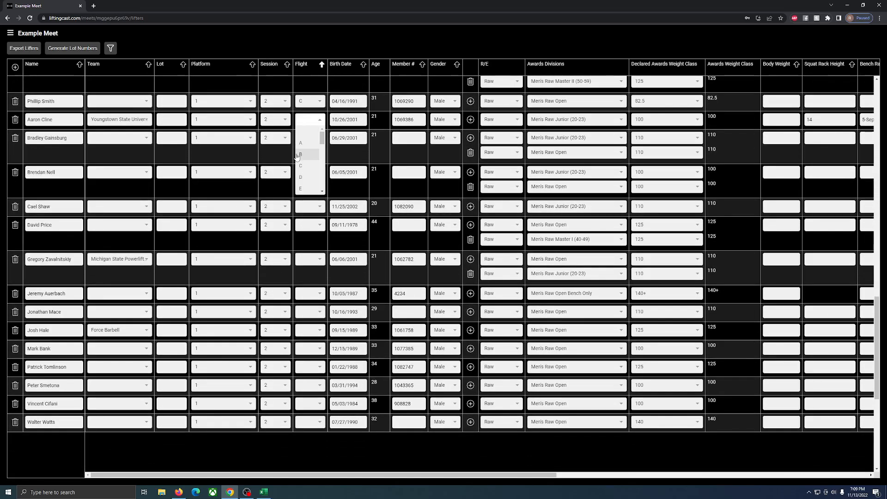
pyautogui.click(300, 177)
pyautogui.click(304, 139)
pyautogui.click(300, 196)
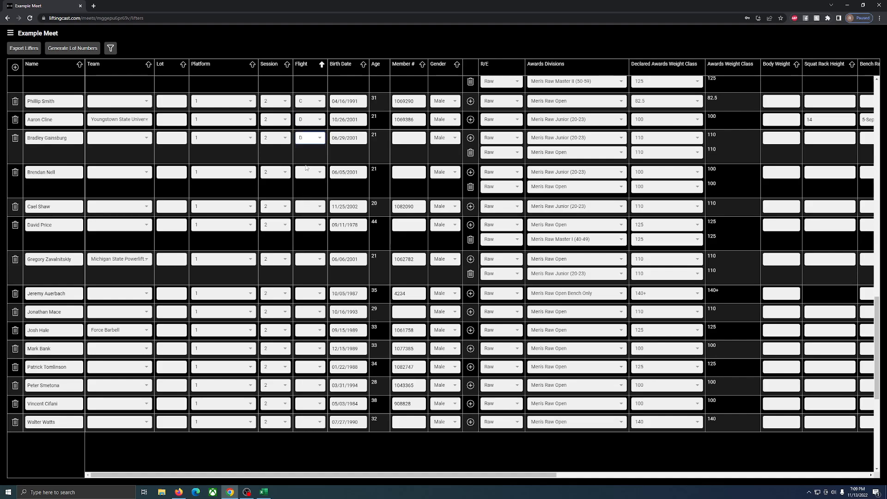
pyautogui.click(302, 173)
pyautogui.click(300, 229)
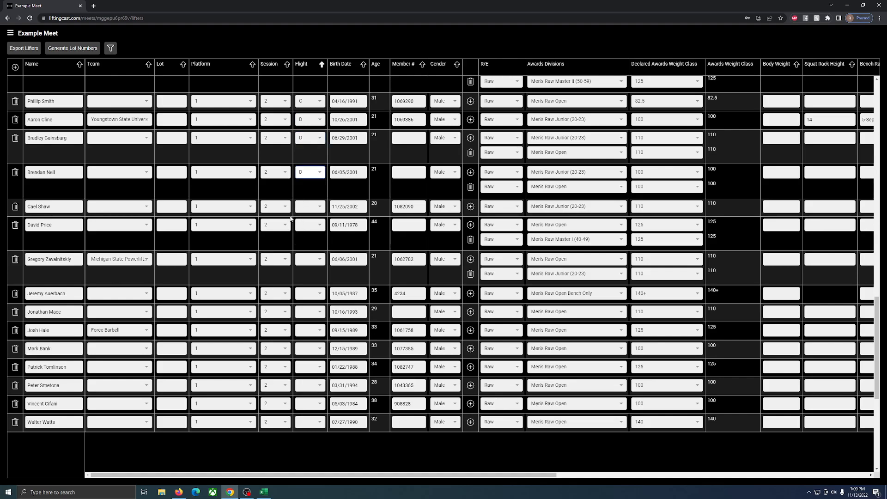
# Step: Assign flight D to the Junior-only 110 lifter, the Open and Master I 125 lifter, and the Michigan State Powerlifting 110 lifter
pyautogui.click(307, 208)
pyautogui.click(305, 264)
pyautogui.click(309, 225)
pyautogui.click(313, 281)
pyautogui.click(314, 258)
pyautogui.click(304, 316)
# Step: Assign flight D to the Open Bench Only 140+ lifter, the Open-only 110 lifter and the Force Barbell Men's Raw Open 125 lifter
pyautogui.click(309, 294)
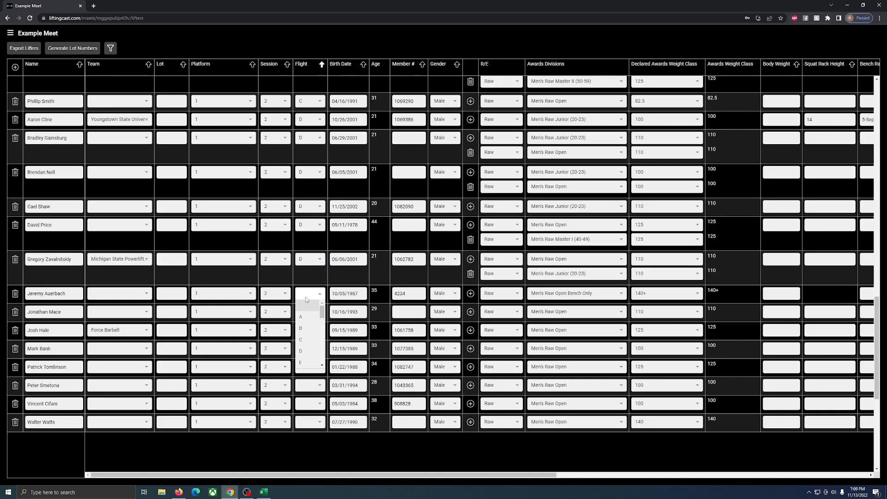
pyautogui.click(301, 351)
pyautogui.click(307, 312)
pyautogui.click(304, 369)
pyautogui.click(305, 331)
pyautogui.click(303, 388)
# Step: Assign flight D to the next three Men's Raw Open lifters, in the 100, 125 and 100 classes
pyautogui.click(309, 349)
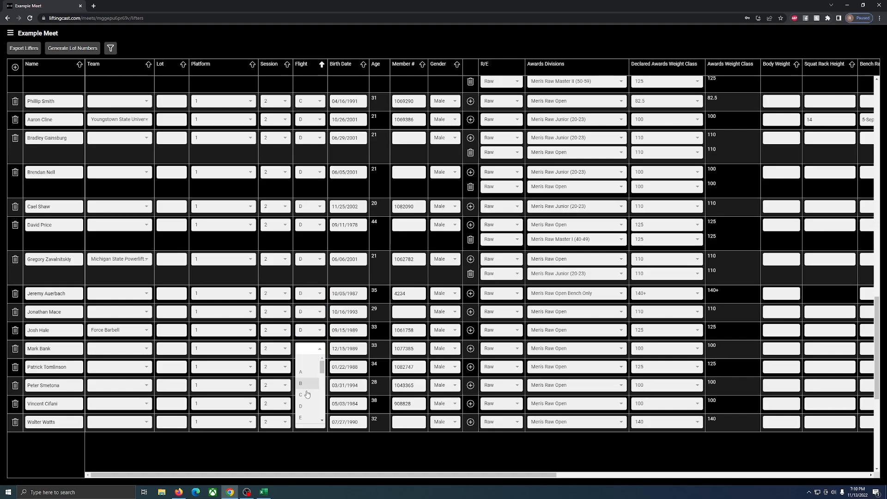
pyautogui.click(308, 406)
pyautogui.click(308, 367)
pyautogui.click(305, 424)
pyautogui.click(308, 385)
pyautogui.click(302, 443)
# Step: Assign flight D to the last two unassigned Men's Raw Open lifters, in the 100 and 140 classes
pyautogui.click(307, 403)
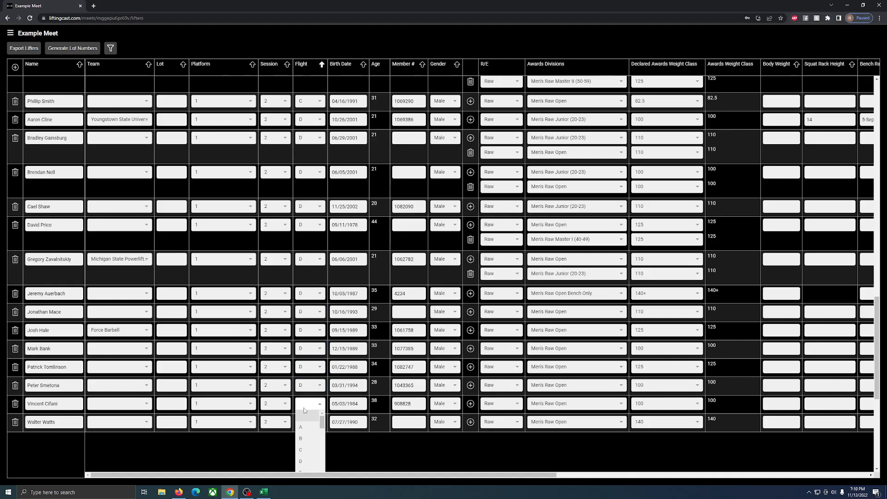
pyautogui.click(302, 462)
pyautogui.scroll(-2, 310, 431)
pyautogui.click(309, 353)
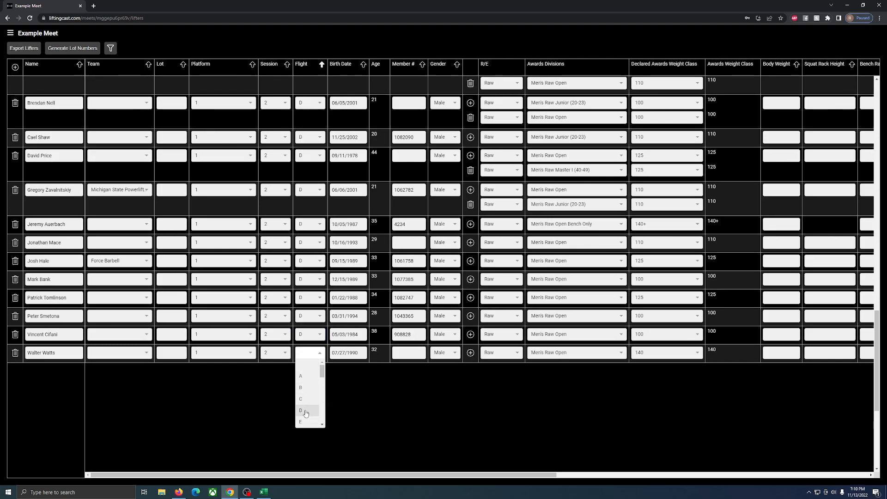
pyautogui.click(305, 411)
pyautogui.click(415, 406)
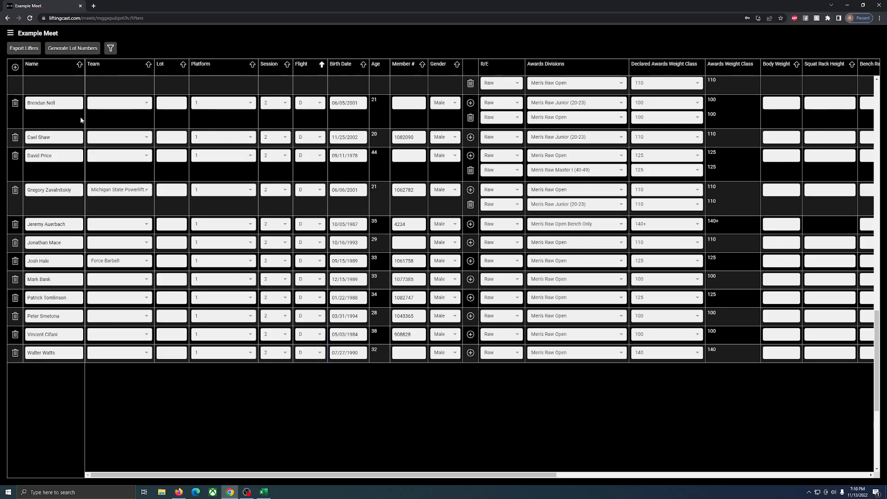
# Step: Review the roster to check the lifter counts of both sessions and flights A to D
pyautogui.click(10, 34)
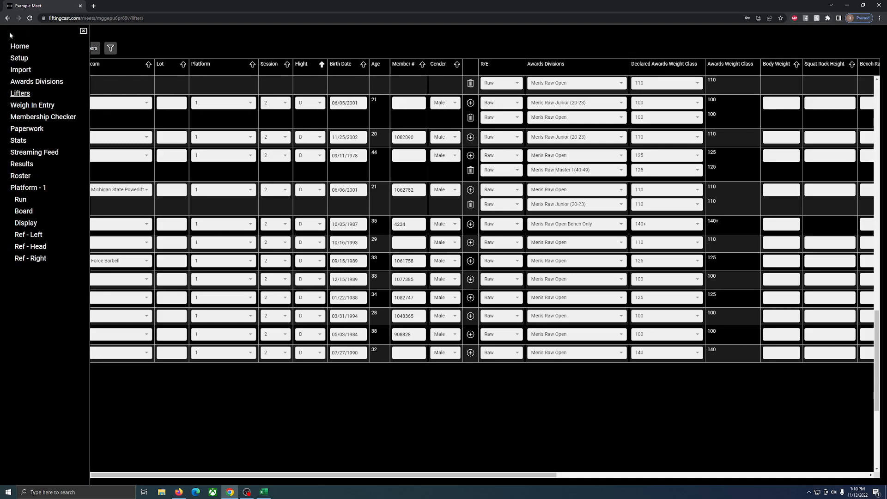
pyautogui.click(21, 176)
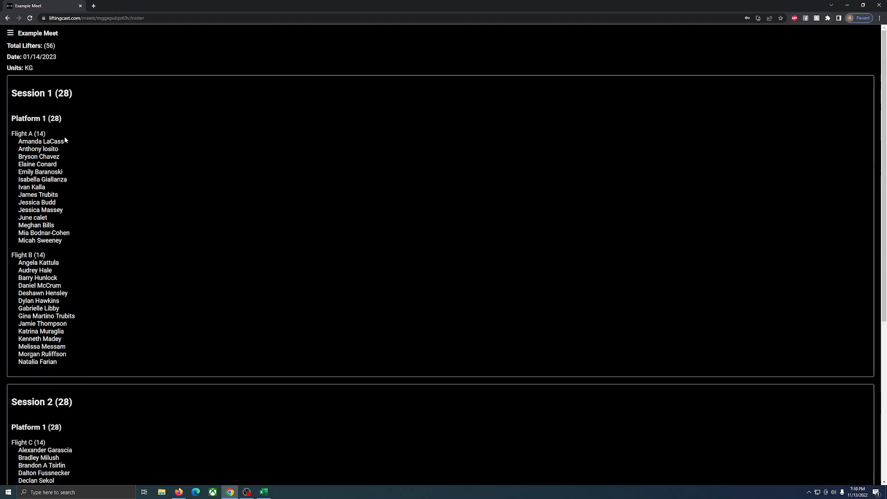
pyautogui.scroll(-5, 54, 287)
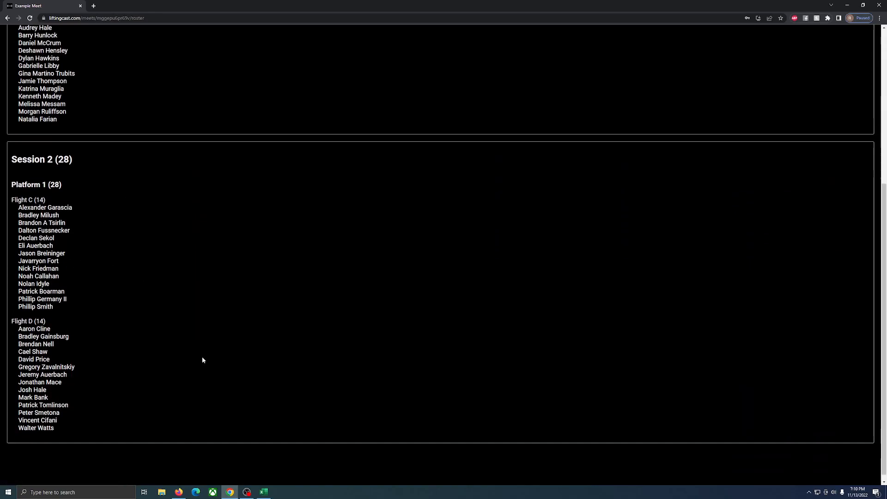
pyautogui.scroll(2, 201, 356)
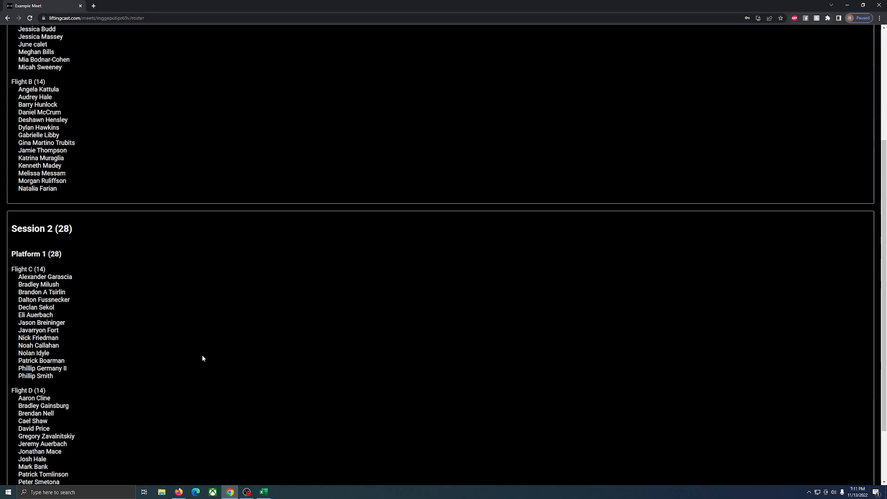
pyautogui.scroll(4, 224, 256)
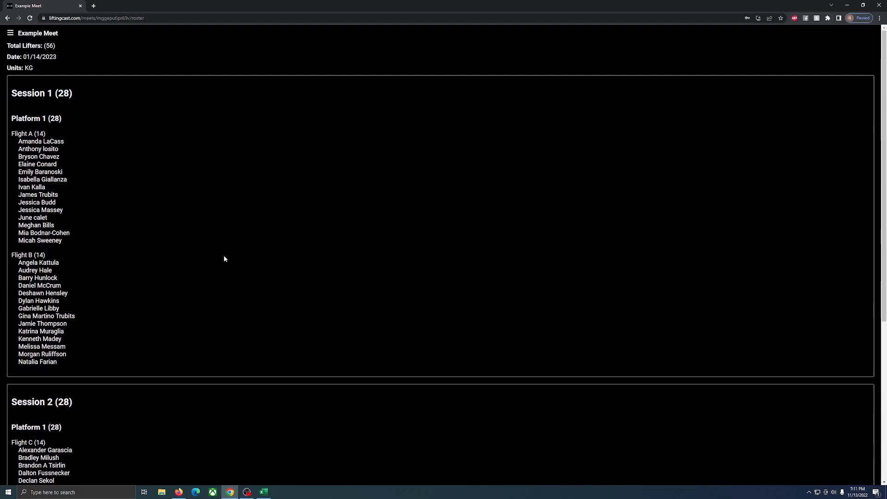